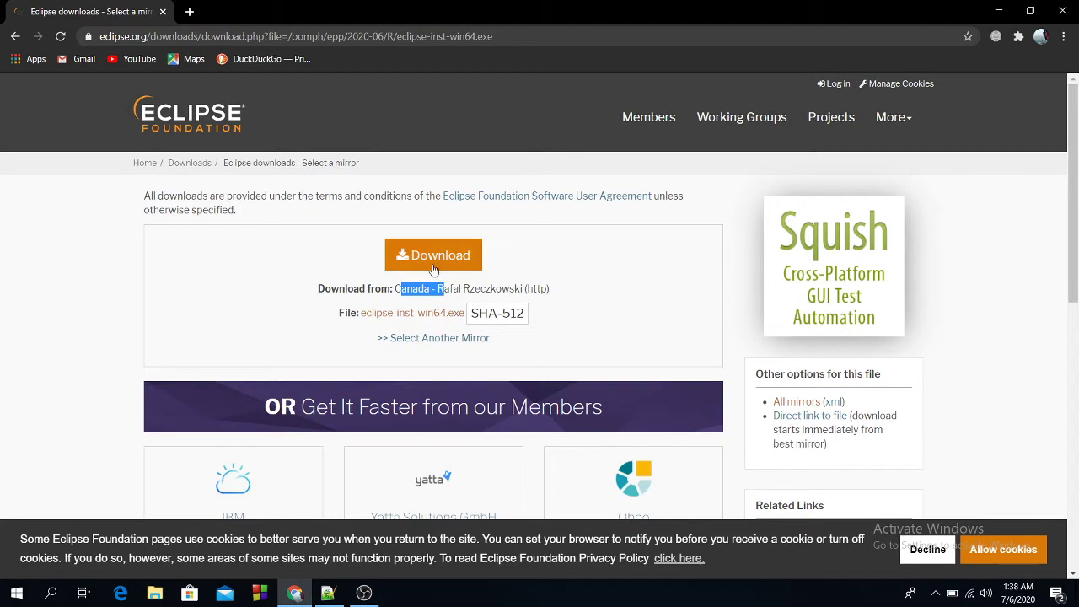
- Start downloading eclipse-inst-win64.exe, then switch to Notepad++ and highlight the note lines about the 64-bit download and cancelling the file
{"action": "left_click", "coordinate": [442, 255]}
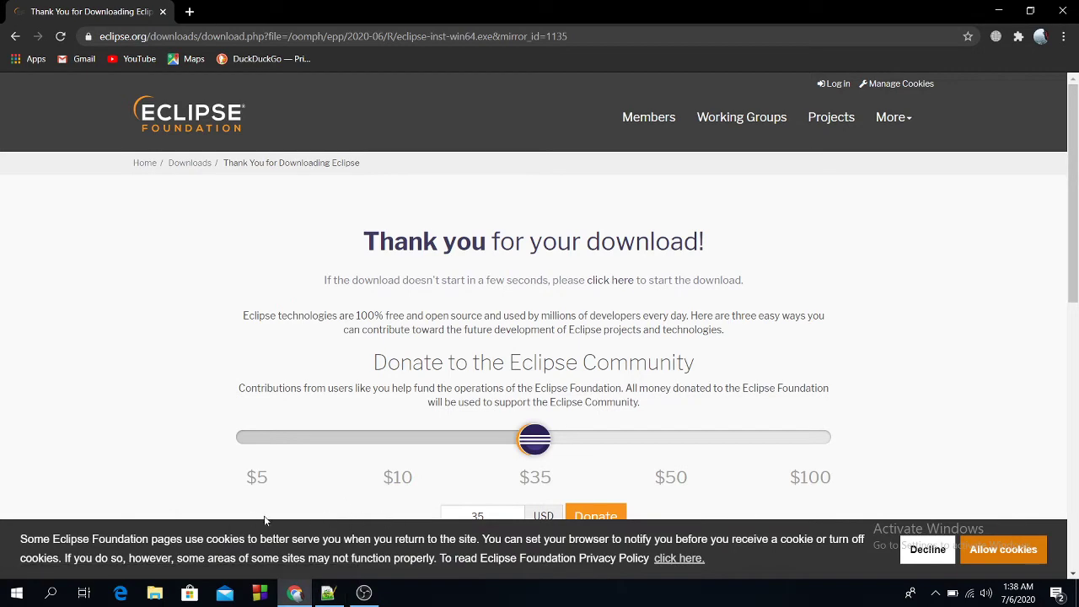
{"action": "left_click", "coordinate": [329, 593]}
{"action": "left_click_drag", "start_coordinate": [62, 184], "coordinate": [455, 185]}
{"action": "left_click_drag", "start_coordinate": [48, 228], "coordinate": [453, 226]}
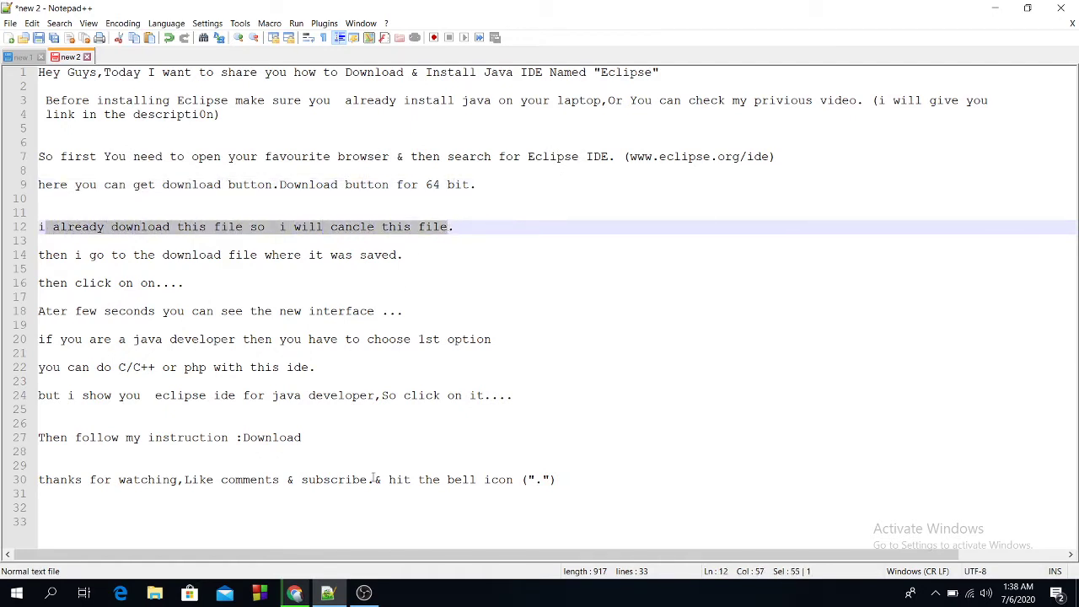
- Switch to Chrome, cancel the running eclipse-inst-win64.exe download, and return to the cancellation note in Notepad++
{"action": "left_click", "coordinate": [295, 594]}
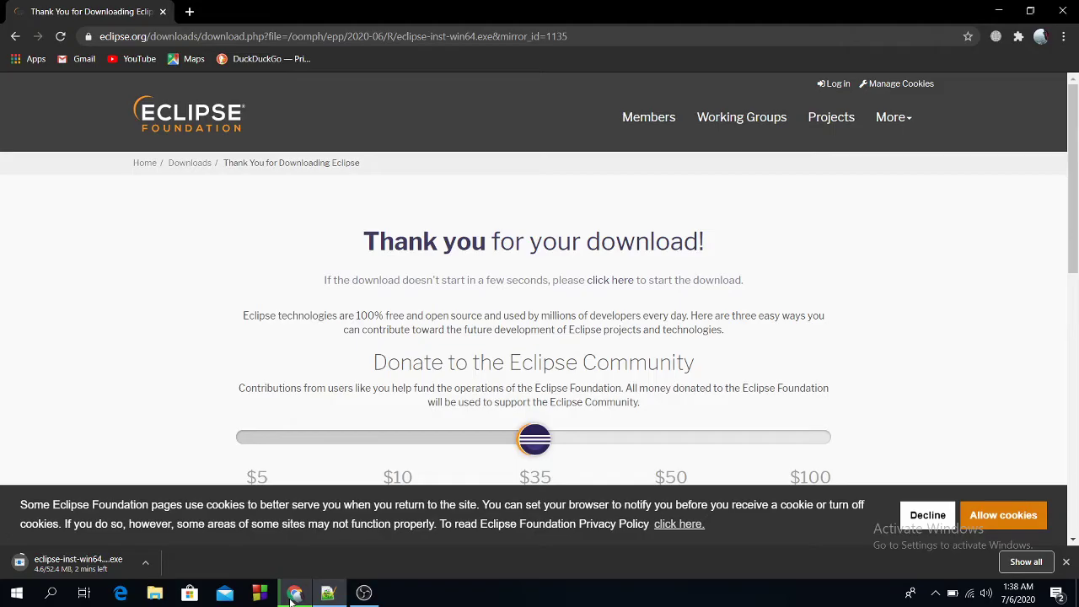
{"action": "left_click", "coordinate": [145, 562]}
{"action": "left_click", "coordinate": [170, 538]}
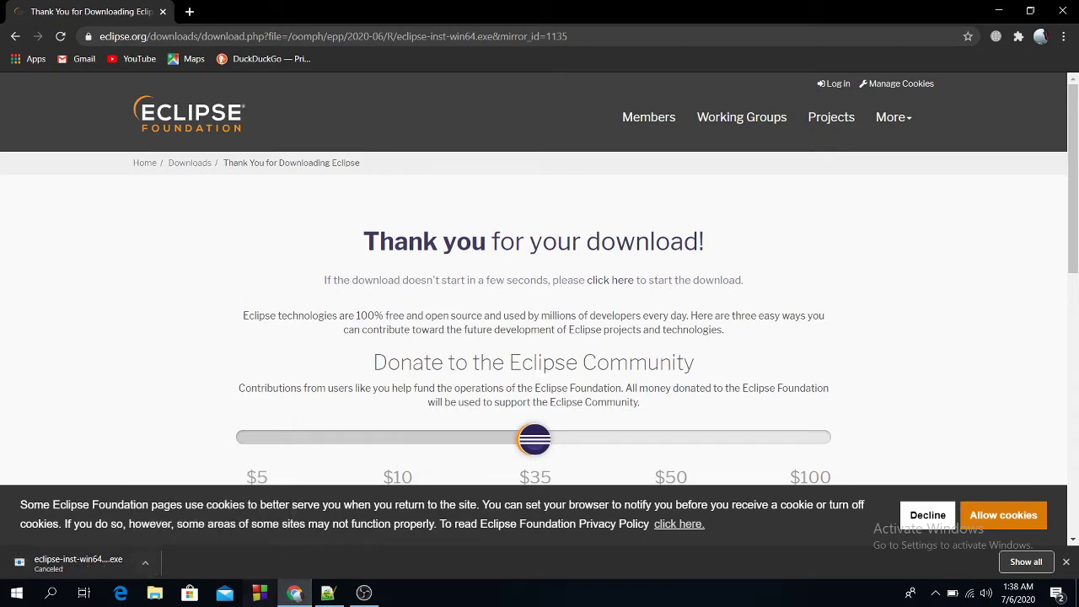
{"action": "left_click", "coordinate": [328, 593]}
{"action": "left_click_drag", "start_coordinate": [454, 226], "coordinate": [414, 240]}
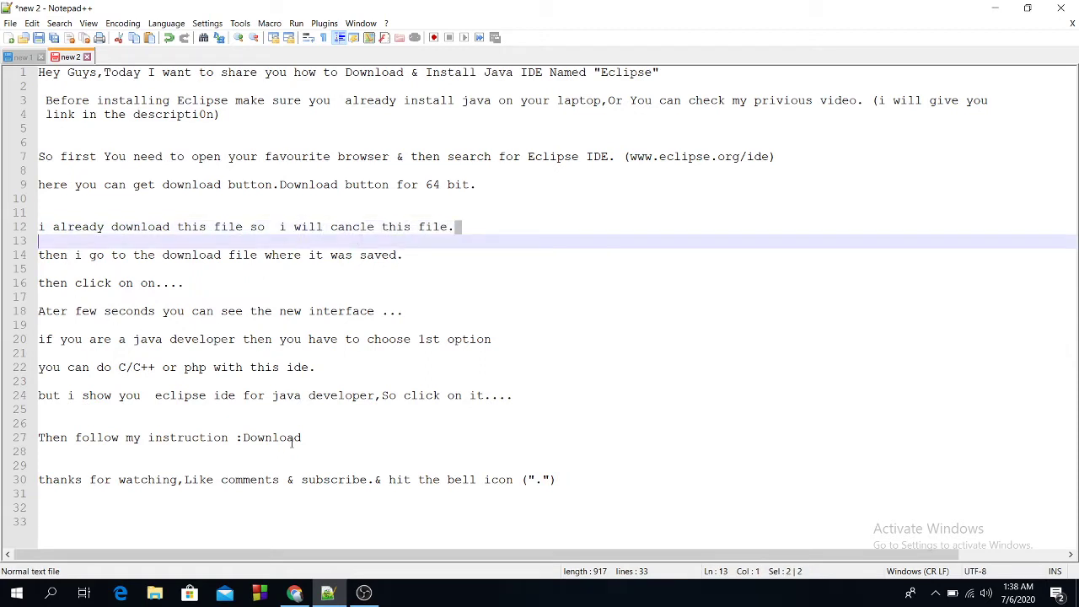
- Switch to Chrome, open the download history and highlight the file name of yesterday's eclipse-inst-win64.exe entry
{"action": "left_click", "coordinate": [294, 593]}
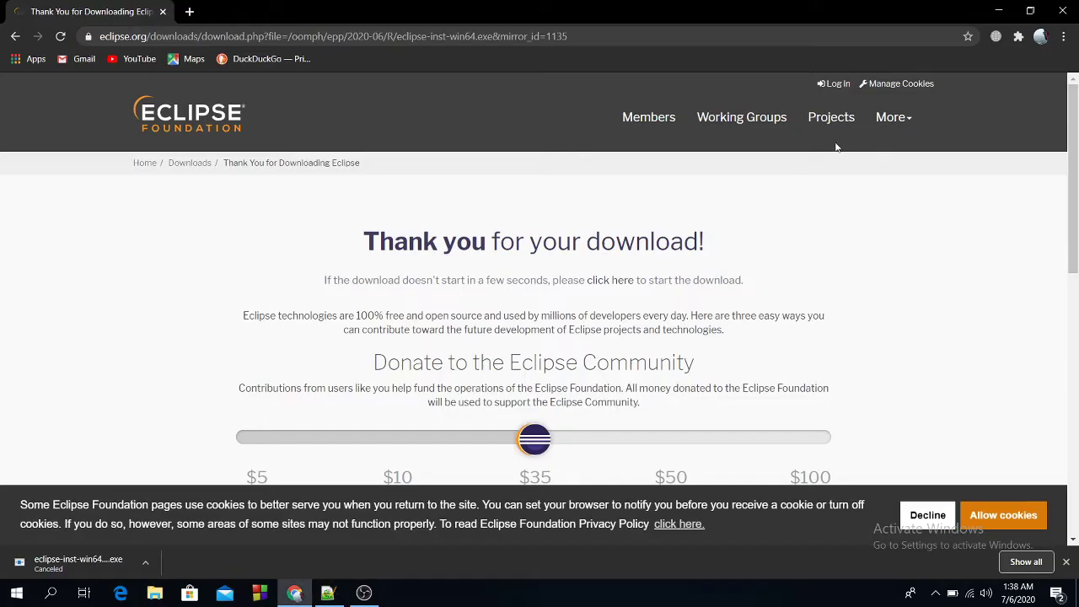
{"action": "left_click", "coordinate": [1064, 36]}
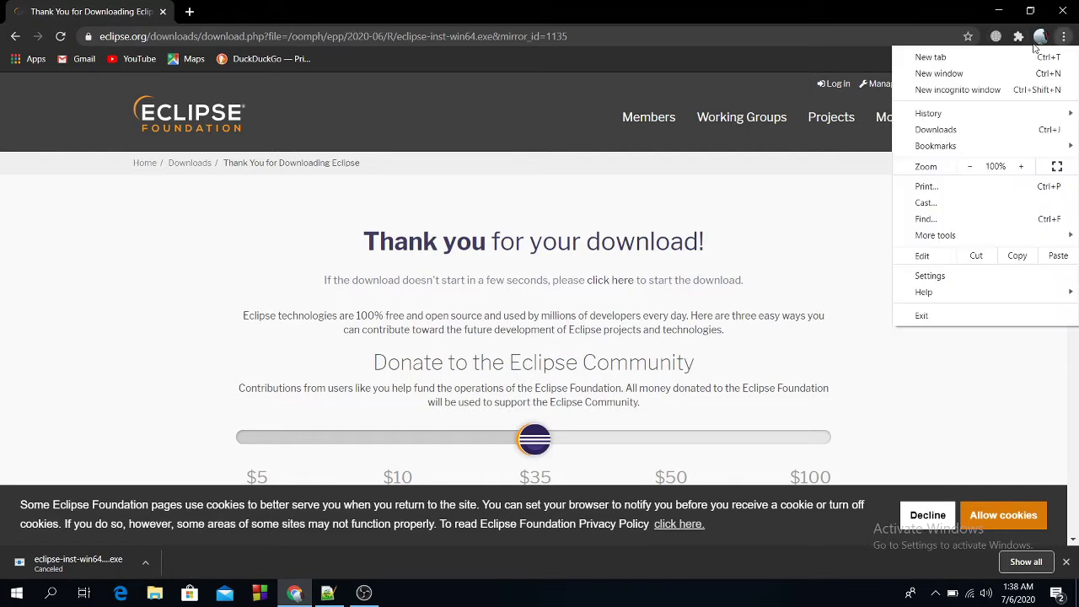
{"action": "left_click", "coordinate": [936, 133]}
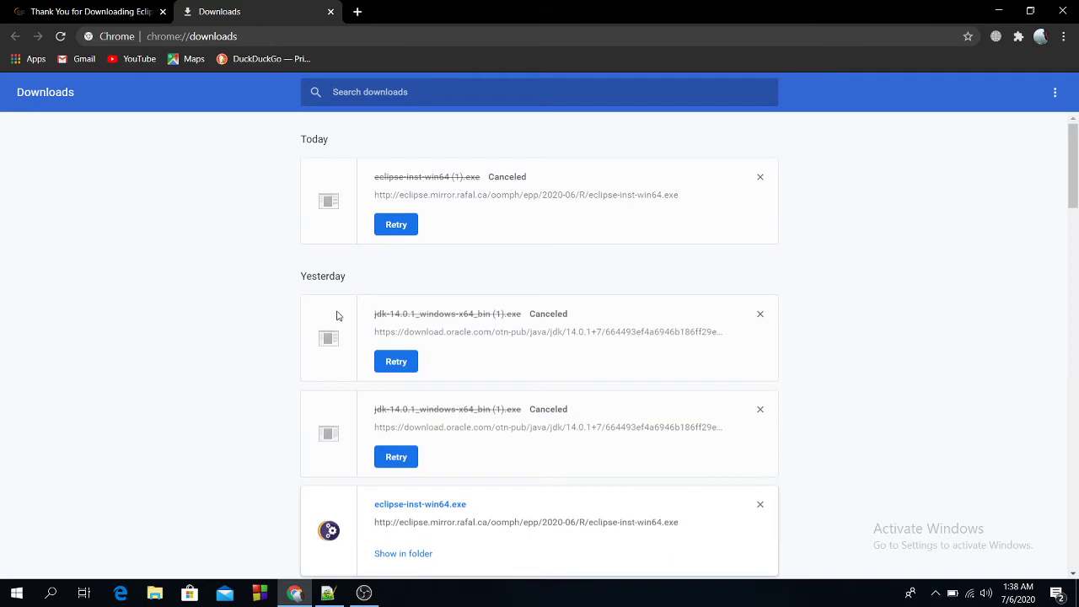
{"action": "scroll", "coordinate": [375, 379], "scroll_direction": "down", "scroll_amount": 3}
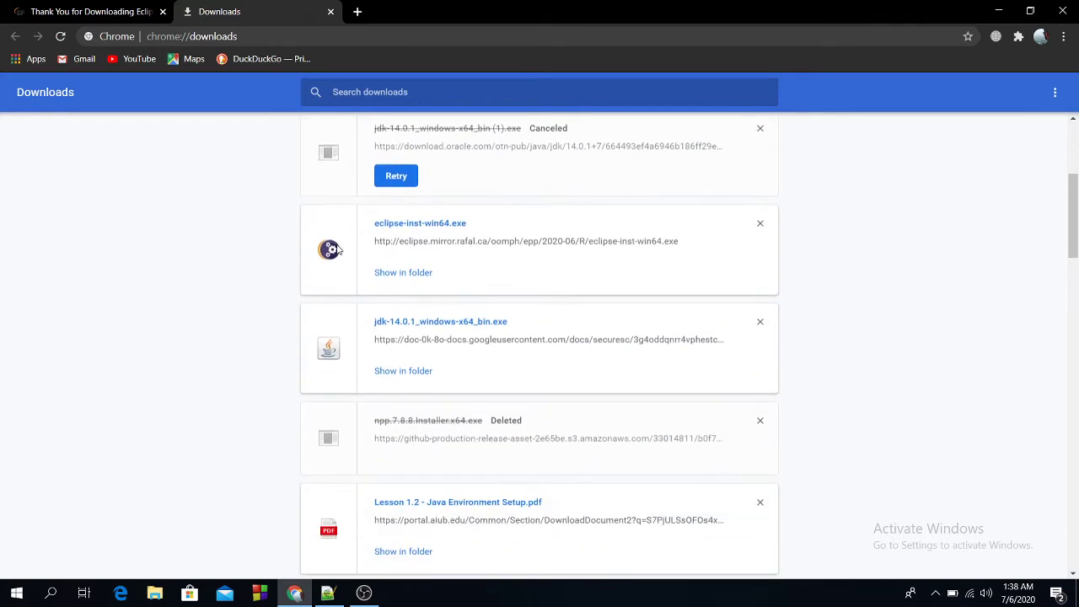
{"action": "left_click", "coordinate": [398, 272]}
{"action": "left_click_drag", "start_coordinate": [486, 221], "coordinate": [364, 224]}
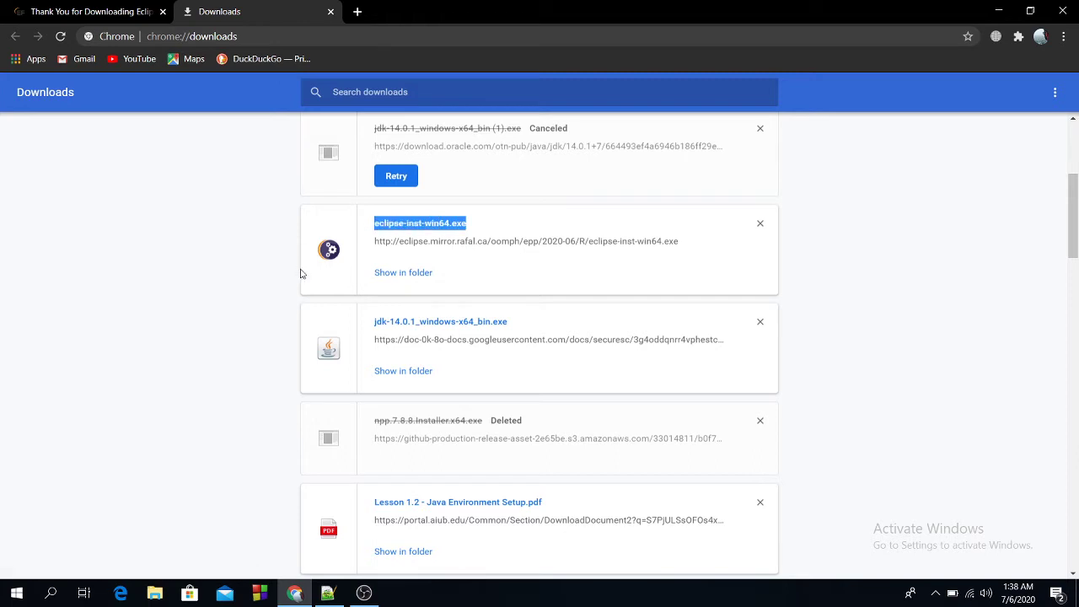
- Highlight the Notepad++ line about going to the saved download file, and minimize the Notepad++ and Chrome windows
{"action": "left_click", "coordinate": [328, 592]}
{"action": "left_click_drag", "start_coordinate": [44, 226], "coordinate": [413, 254]}
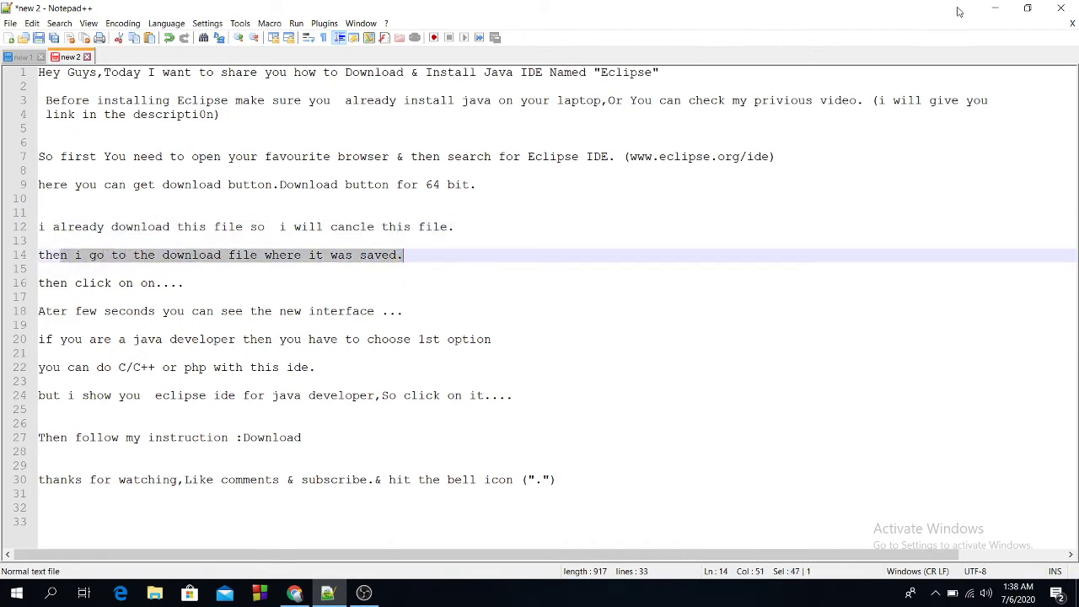
{"action": "left_click", "coordinate": [995, 8]}
{"action": "left_click", "coordinate": [993, 11]}
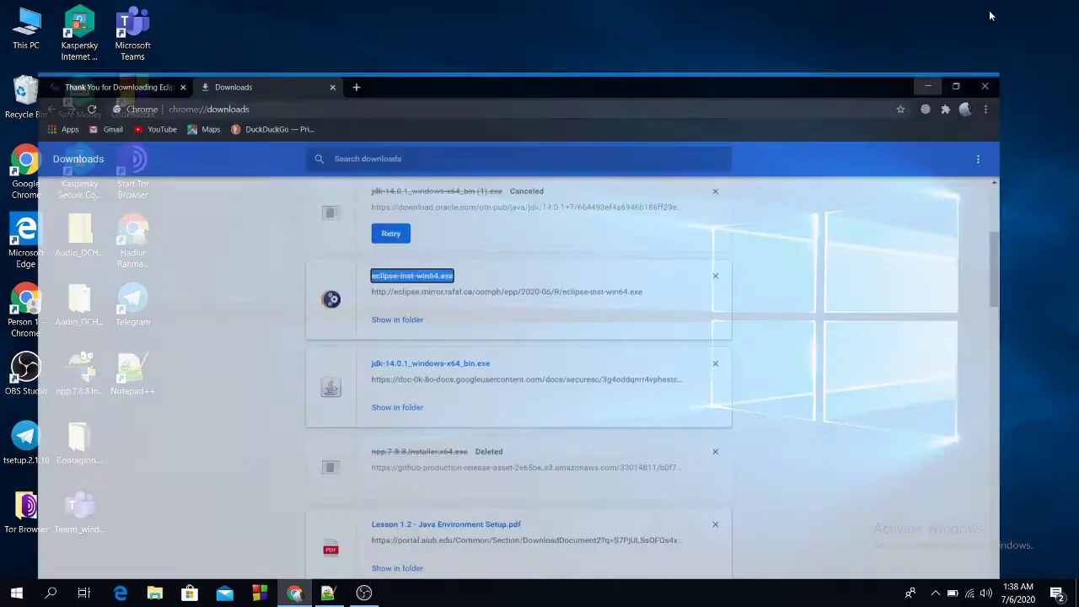
- Open the Downloads folder from This PC in a maximized window and launch the eclipse-inst-win64 installer
{"action": "double_click", "coordinate": [26, 38]}
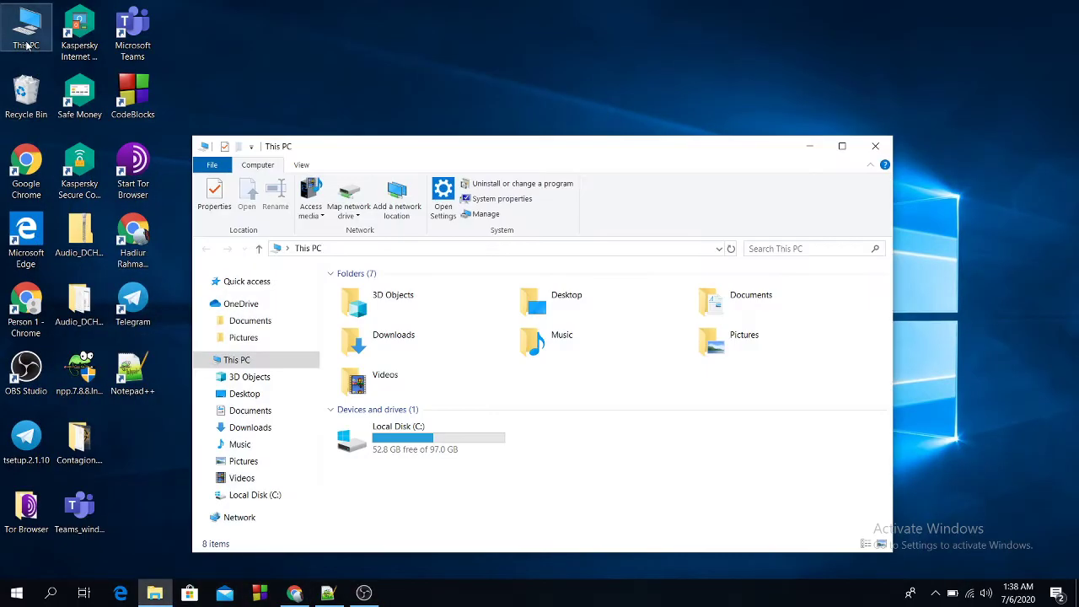
{"action": "double_click", "coordinate": [375, 338]}
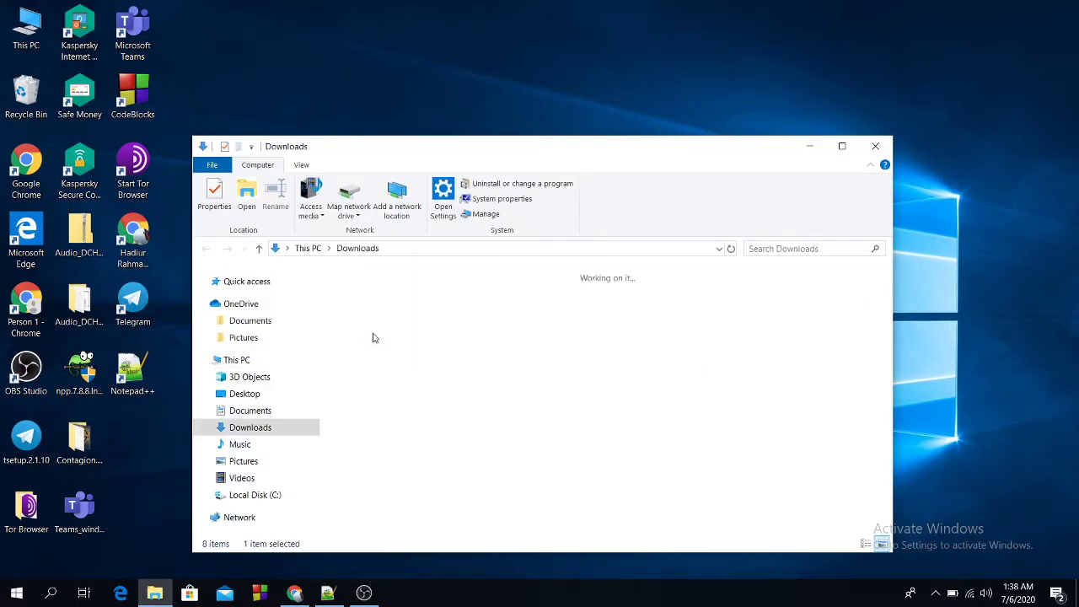
{"action": "left_click", "coordinate": [842, 147]}
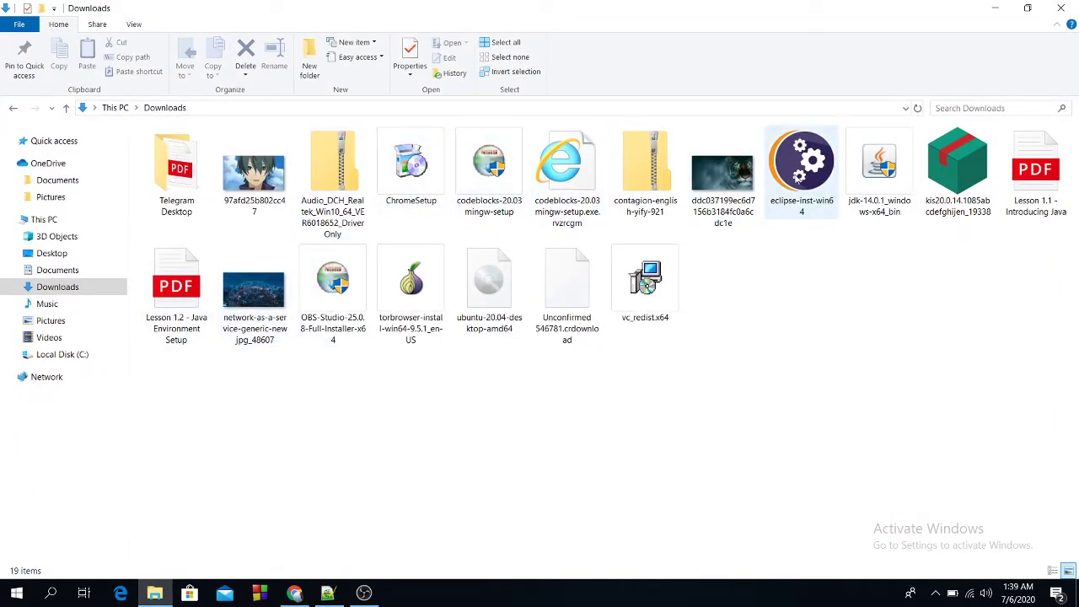
{"action": "mouse_move", "coordinate": [815, 201]}
{"action": "left_mouse_down"}
{"action": "mouse_move", "coordinate": [832, 330]}
{"action": "mouse_move", "coordinate": [783, 180]}
{"action": "mouse_move", "coordinate": [799, 195]}
{"action": "left_mouse_up"}
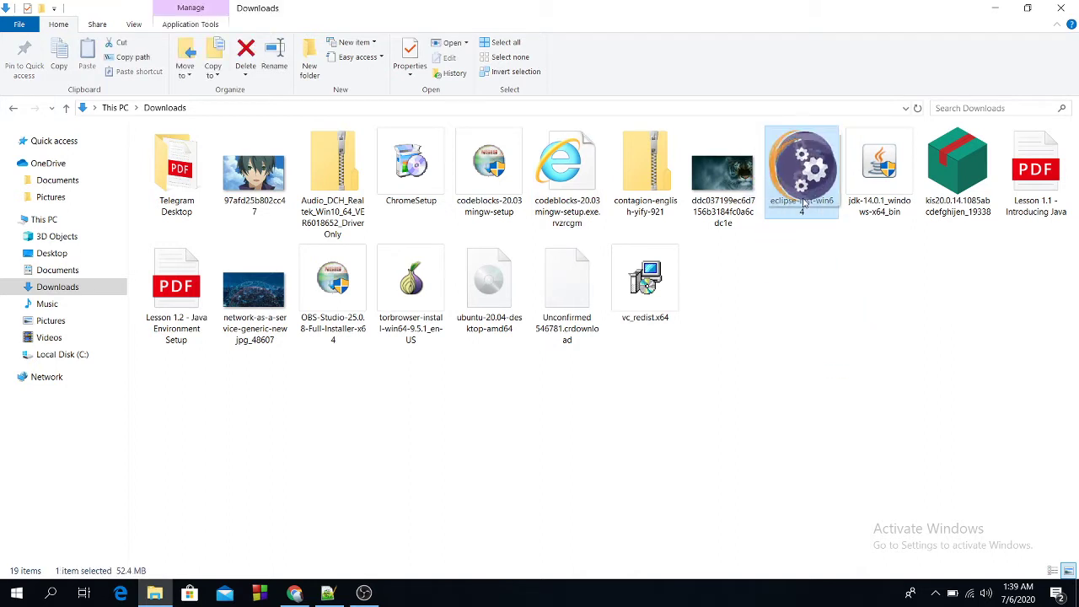
{"action": "double_click", "coordinate": [800, 196]}
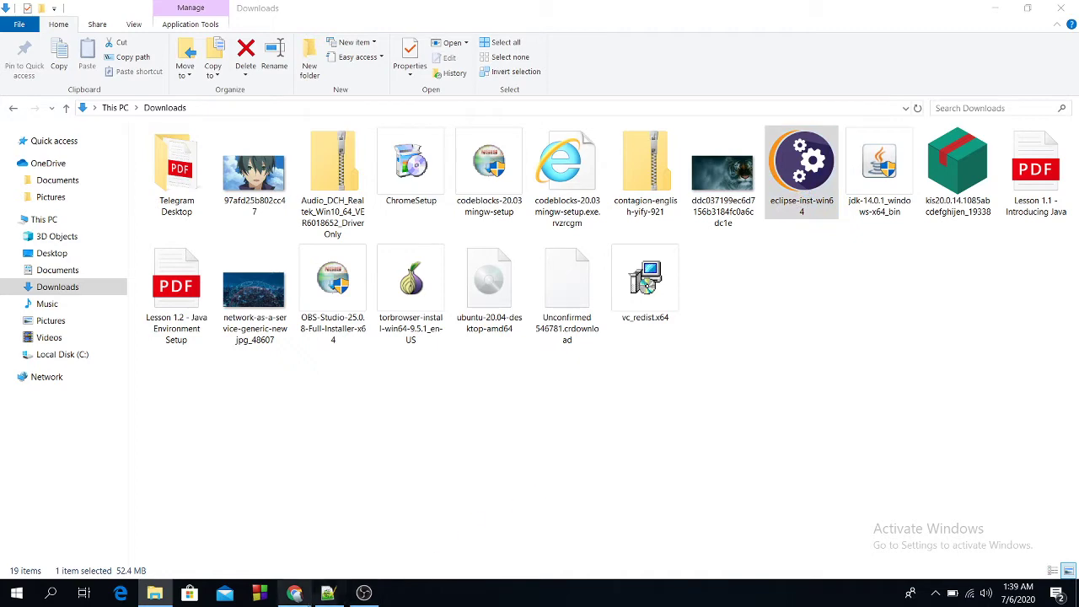
- Switch to Notepad++ and highlight the note lines about opening the file and waiting a few seconds for the new interface
{"action": "left_click", "coordinate": [327, 593]}
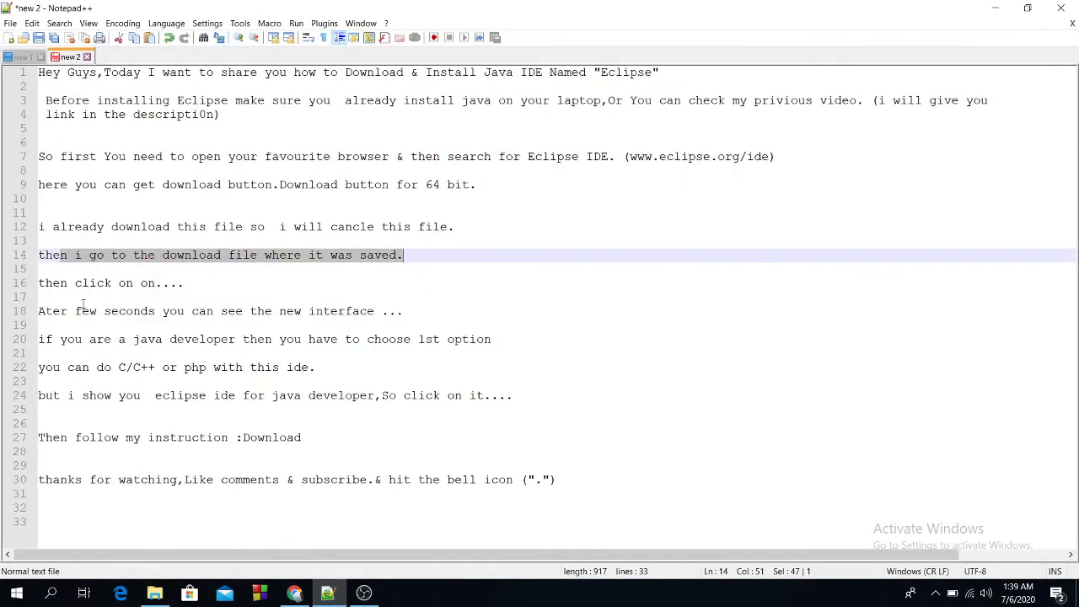
{"action": "left_click_drag", "start_coordinate": [48, 288], "coordinate": [178, 287]}
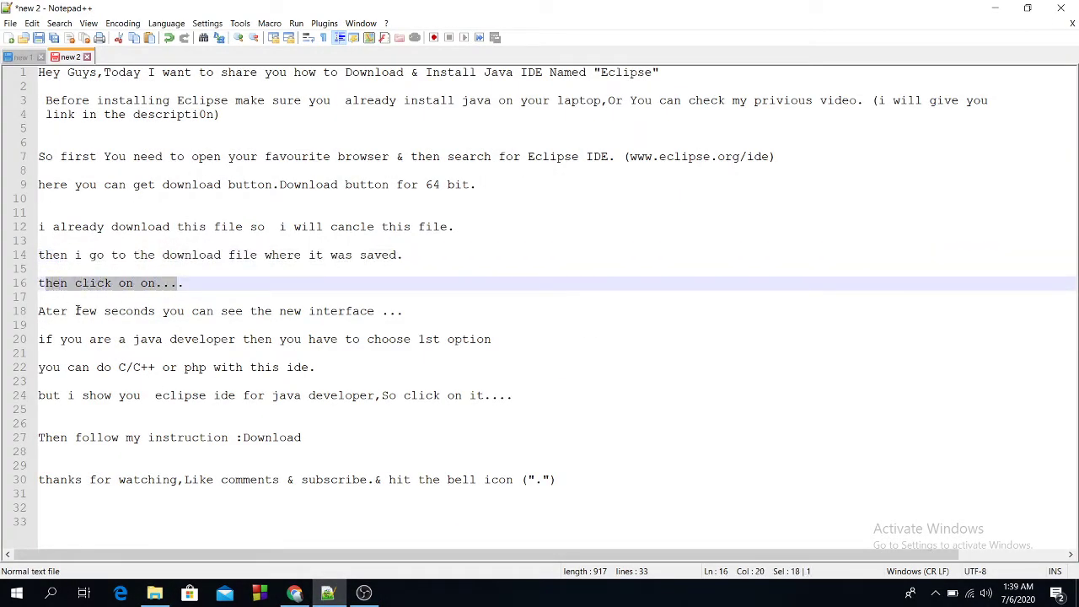
{"action": "left_click_drag", "start_coordinate": [52, 311], "coordinate": [263, 319]}
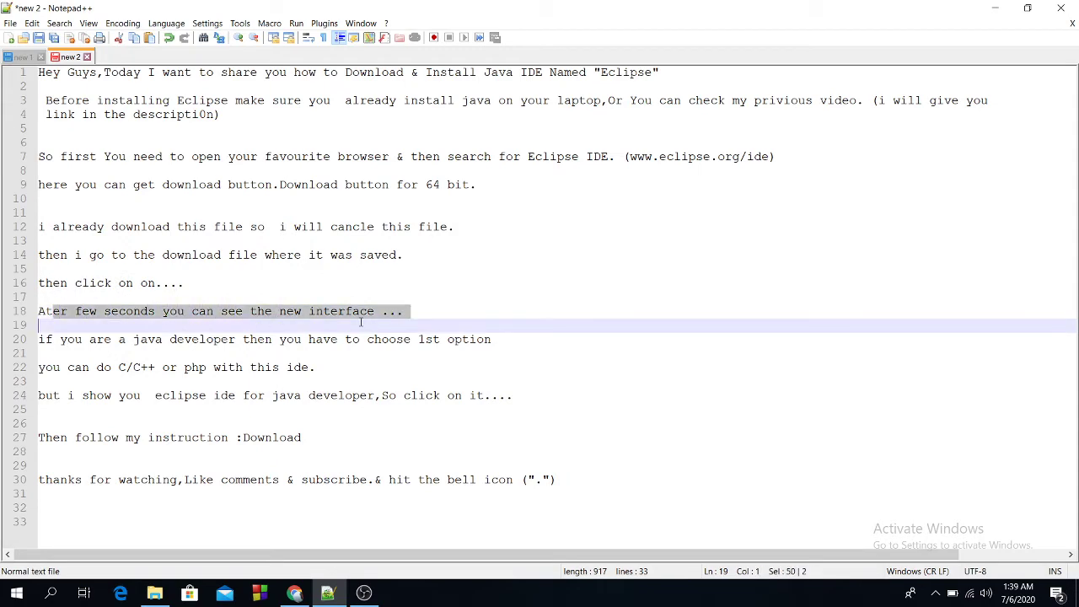
{"action": "left_click_drag", "start_coordinate": [361, 321], "coordinate": [404, 312]}
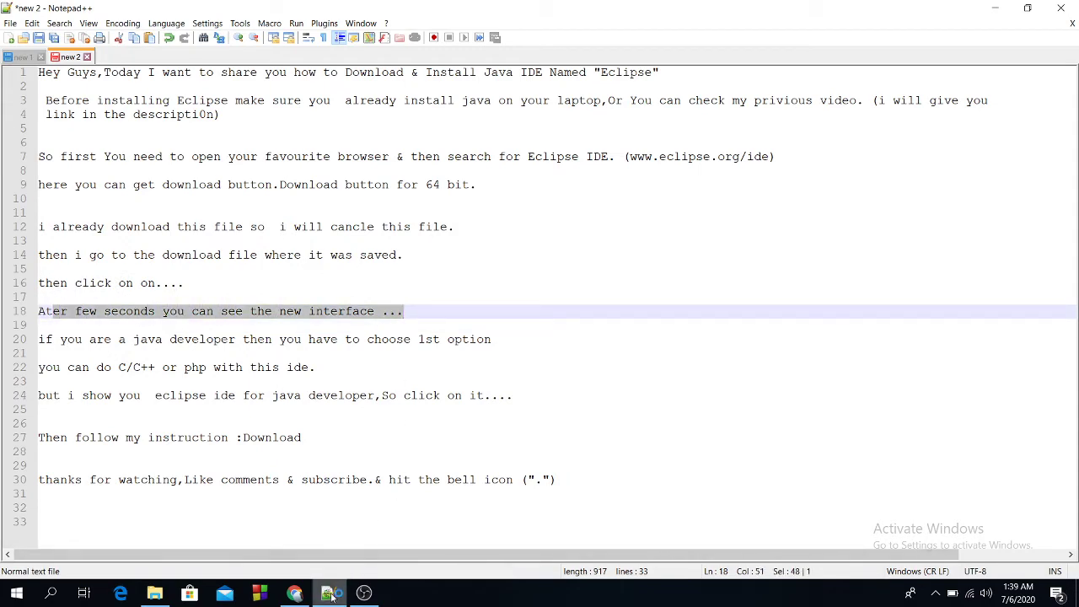
- Return to the Downloads folder, bring up the loading Eclipse installer, and minimize the File Explorer and Notepad++ windows behind it
{"action": "left_click", "coordinate": [155, 593]}
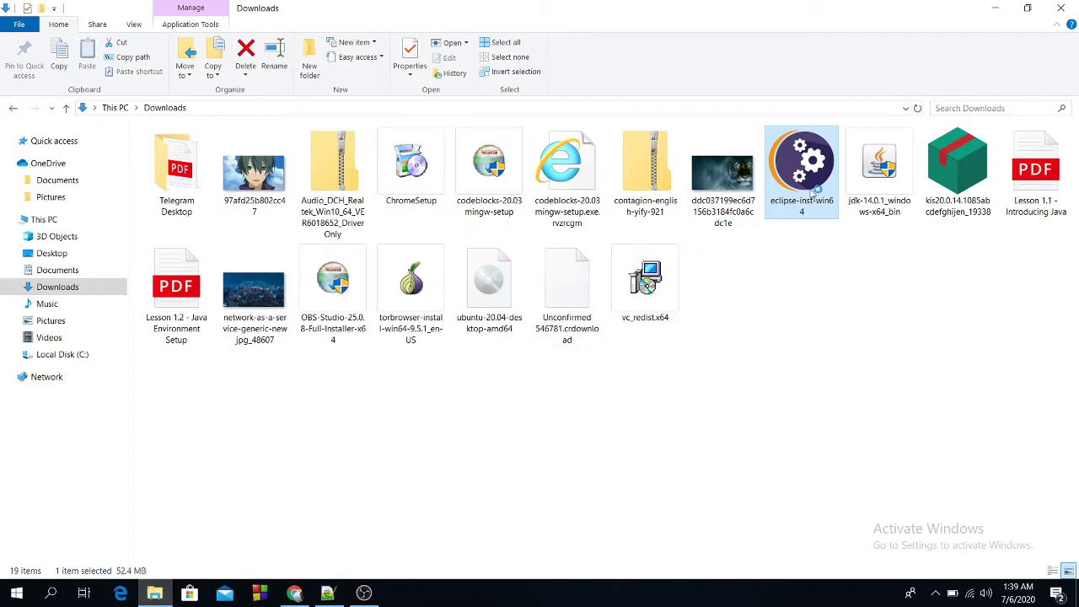
{"action": "mouse_move", "coordinate": [321, 598]}
{"action": "mouse_move", "coordinate": [399, 593]}
{"action": "left_click", "coordinate": [405, 556]}
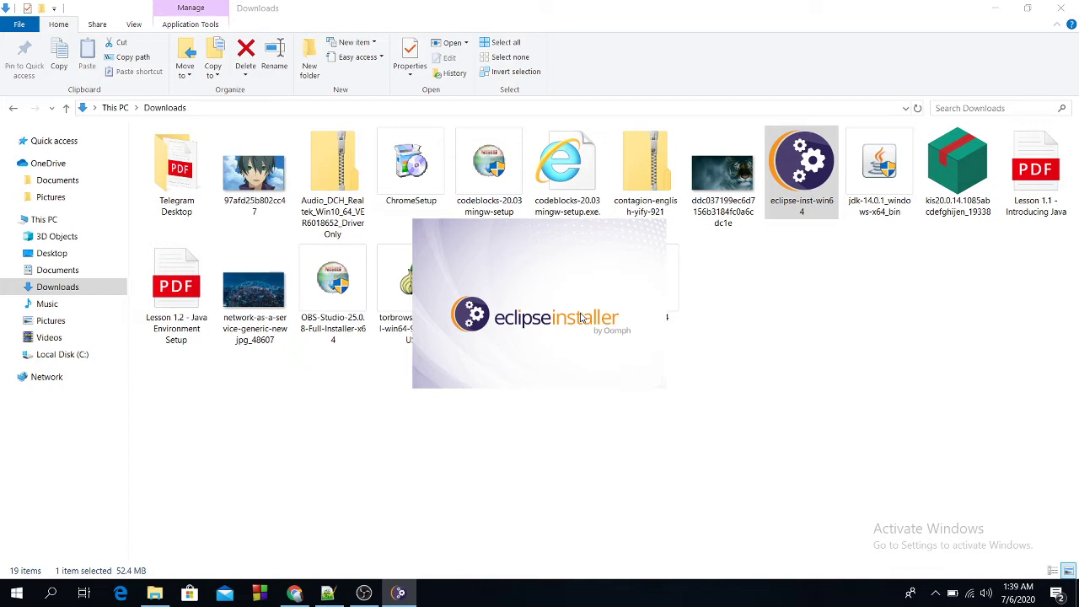
{"action": "left_click", "coordinate": [999, 10]}
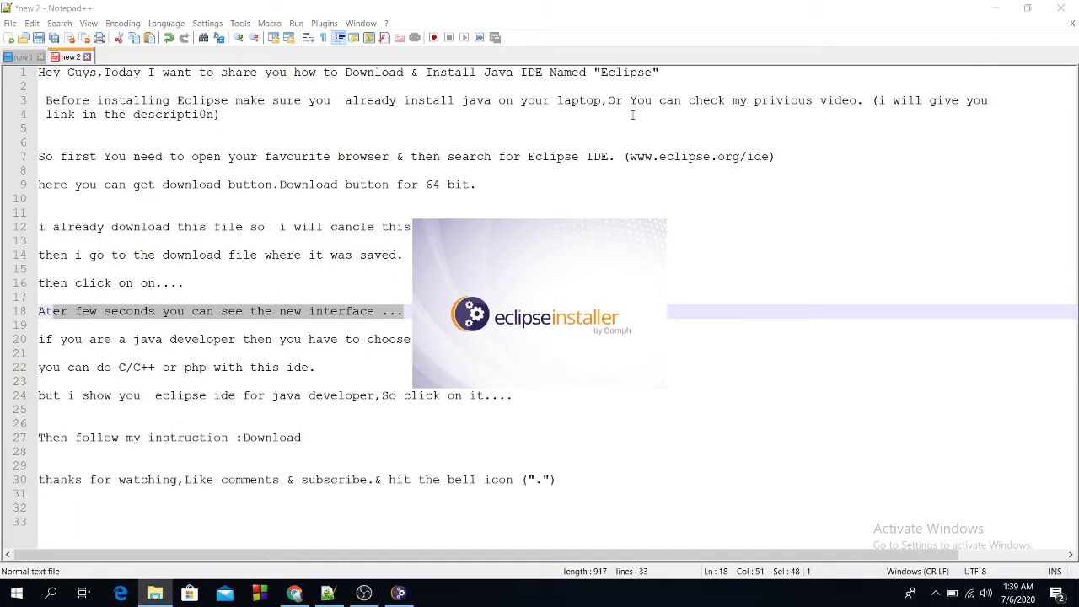
{"action": "left_click", "coordinate": [995, 8]}
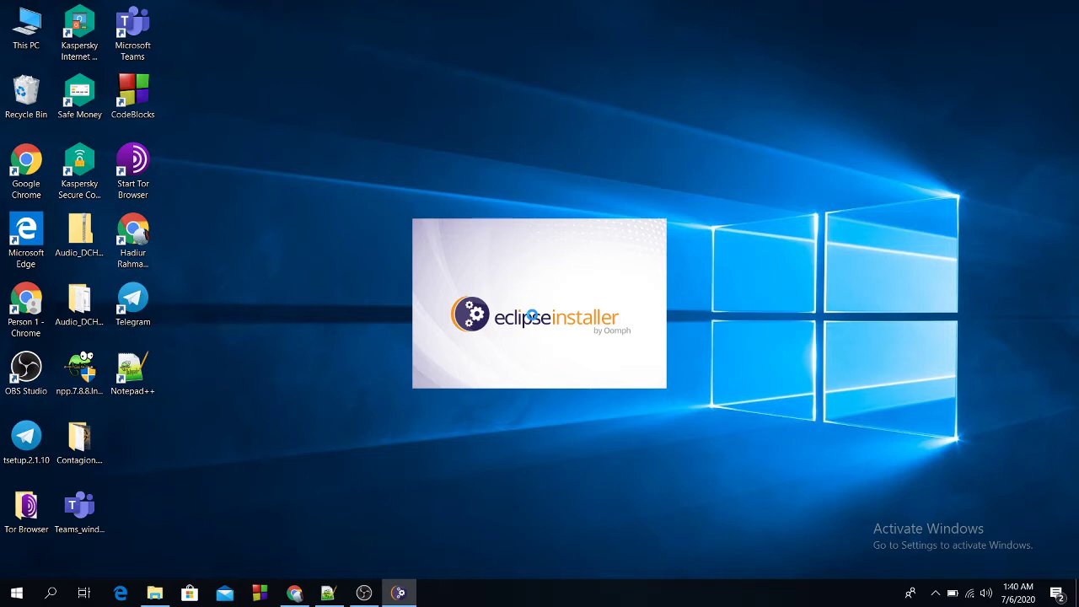
- In Notepad++, add the line "it takes some sceonds.." directly below "then click on on...." and highlight it
{"action": "left_click", "coordinate": [329, 594]}
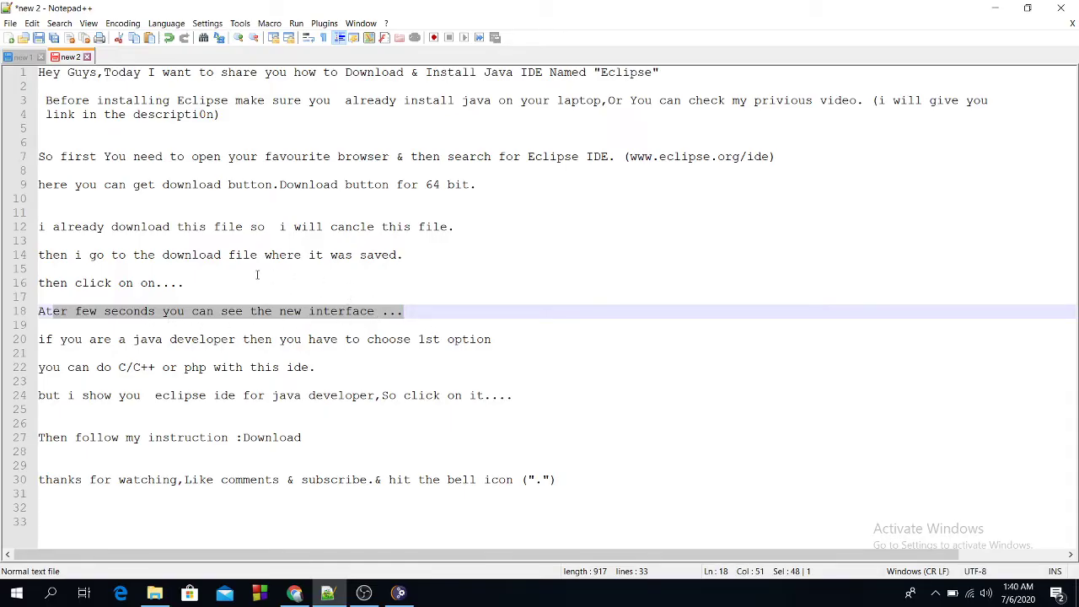
{"action": "left_click", "coordinate": [198, 287]}
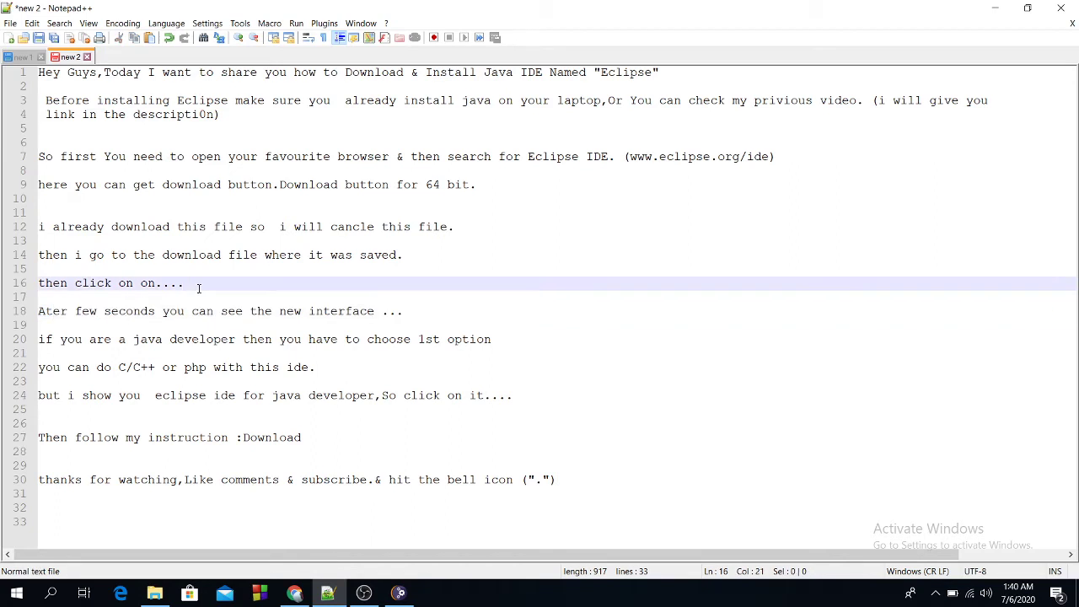
{"action": "key", "text": "Return"}
{"action": "type", "text": "it take"}
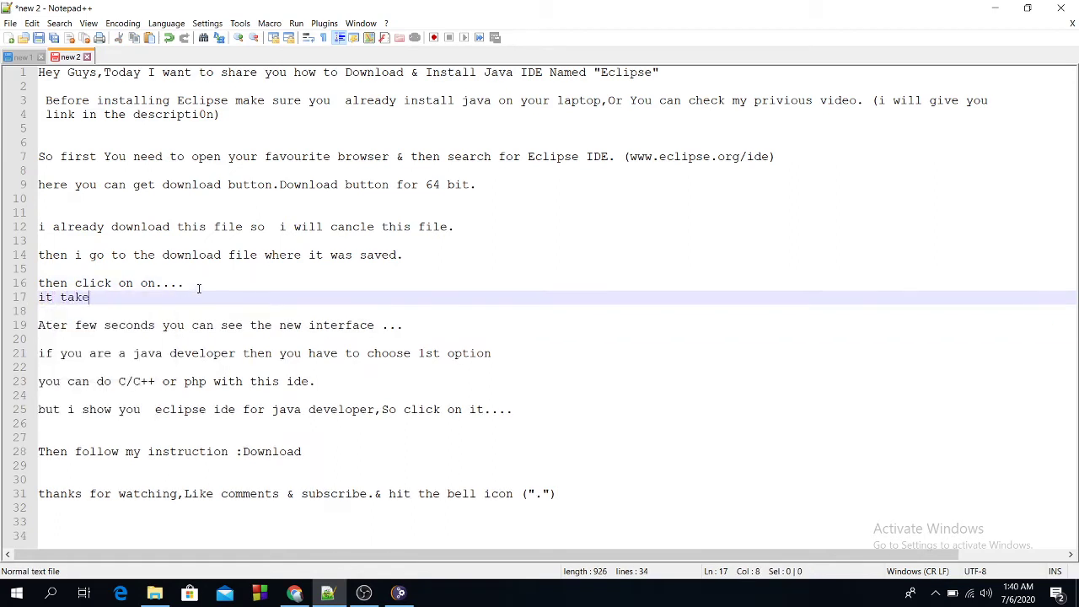
{"action": "type", "text": "s s"}
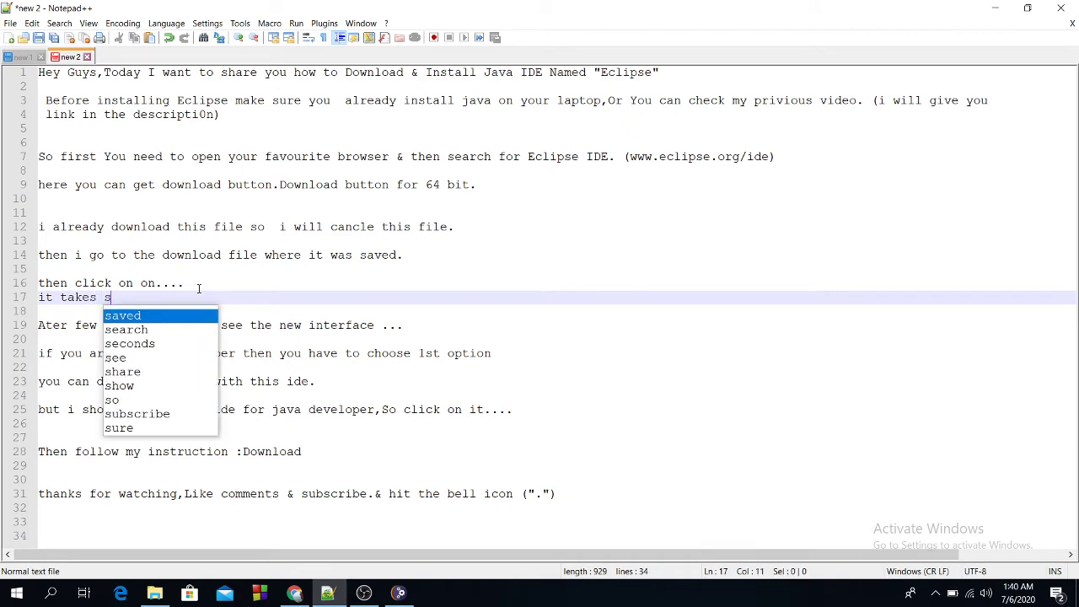
{"action": "type", "text": "ome sceonds.."}
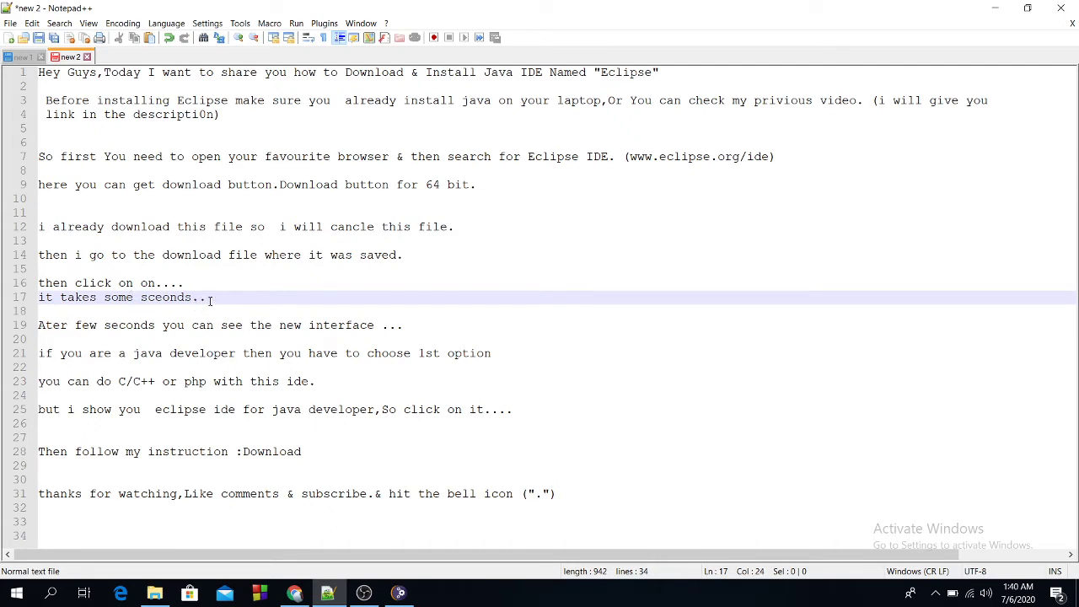
{"action": "left_click_drag", "start_coordinate": [210, 301], "coordinate": [26, 301]}
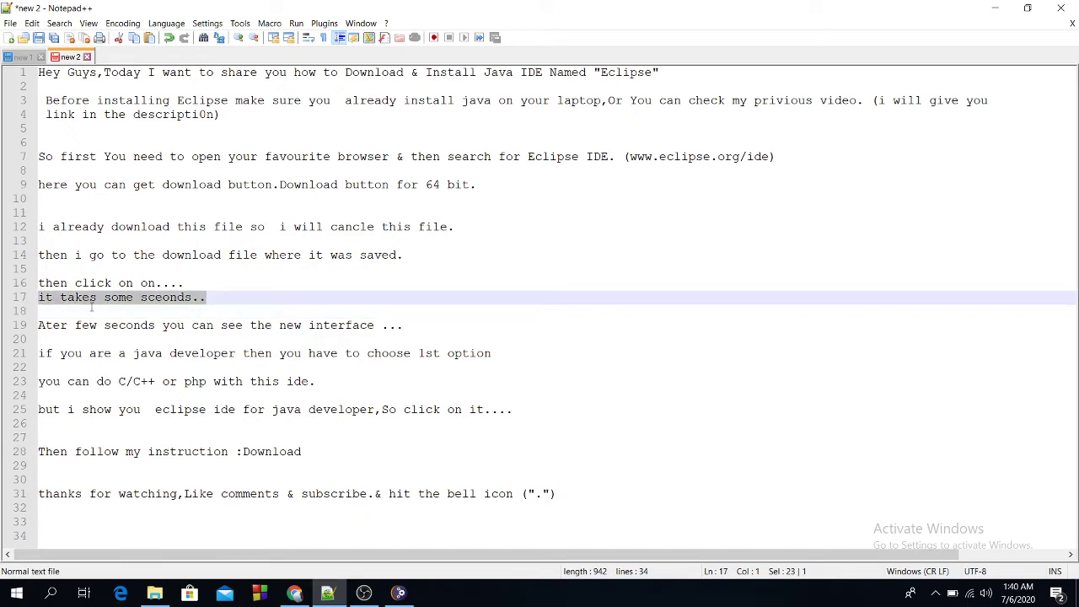
- Bring up the Eclipse installer's package list and minimize the Notepad++ window behind it
{"action": "left_click", "coordinate": [398, 593]}
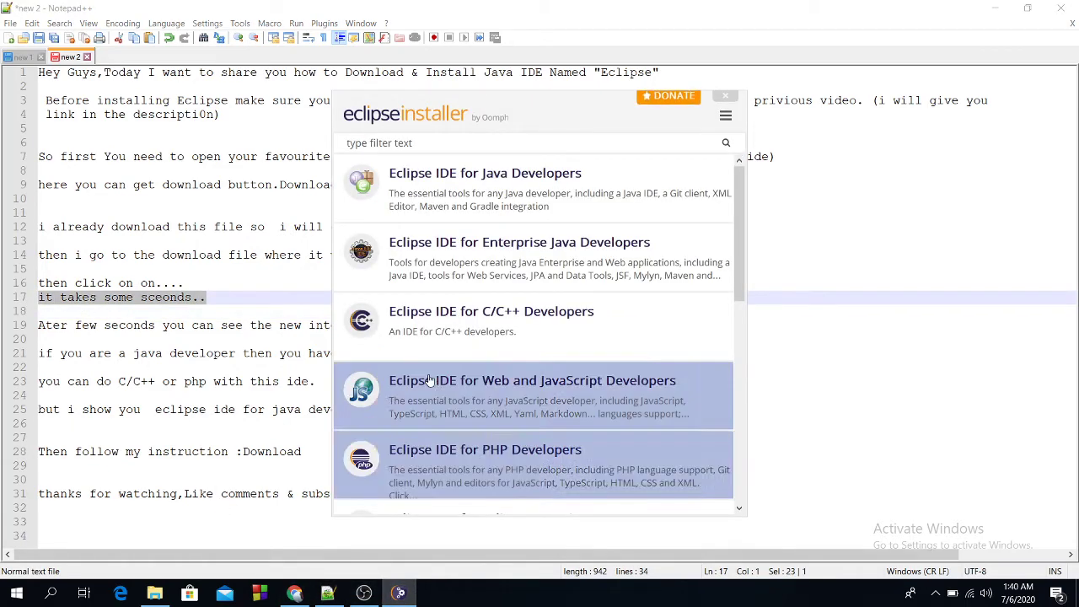
{"action": "left_click", "coordinate": [993, 7]}
{"action": "left_click", "coordinate": [993, 6]}
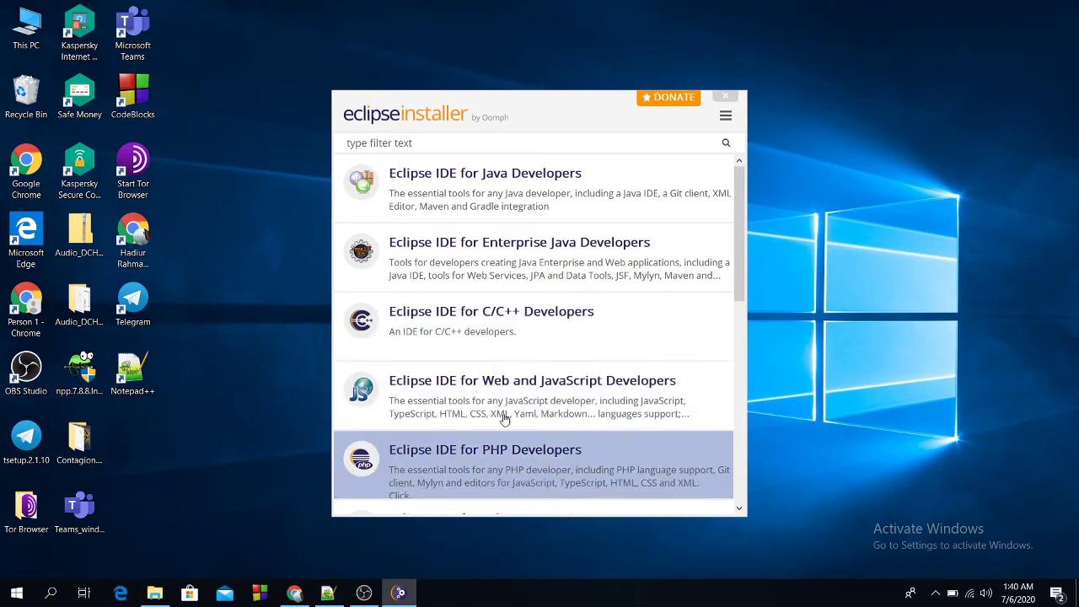
- Switch to Notepad++ and highlight the note line about Java developers choosing the 1st option
{"action": "left_click", "coordinate": [329, 592]}
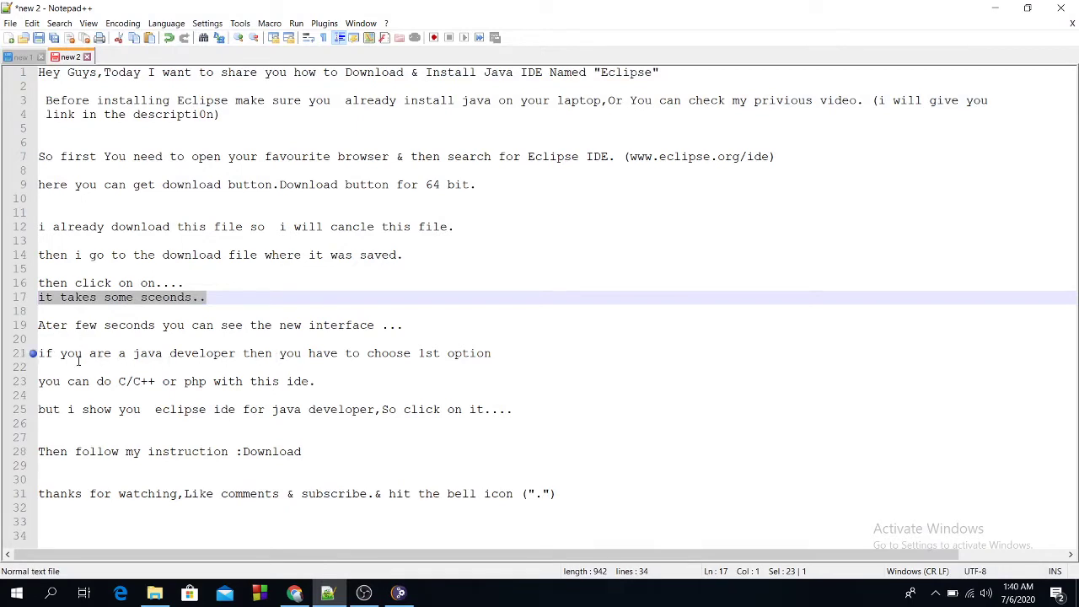
{"action": "left_click_drag", "start_coordinate": [56, 354], "coordinate": [498, 365]}
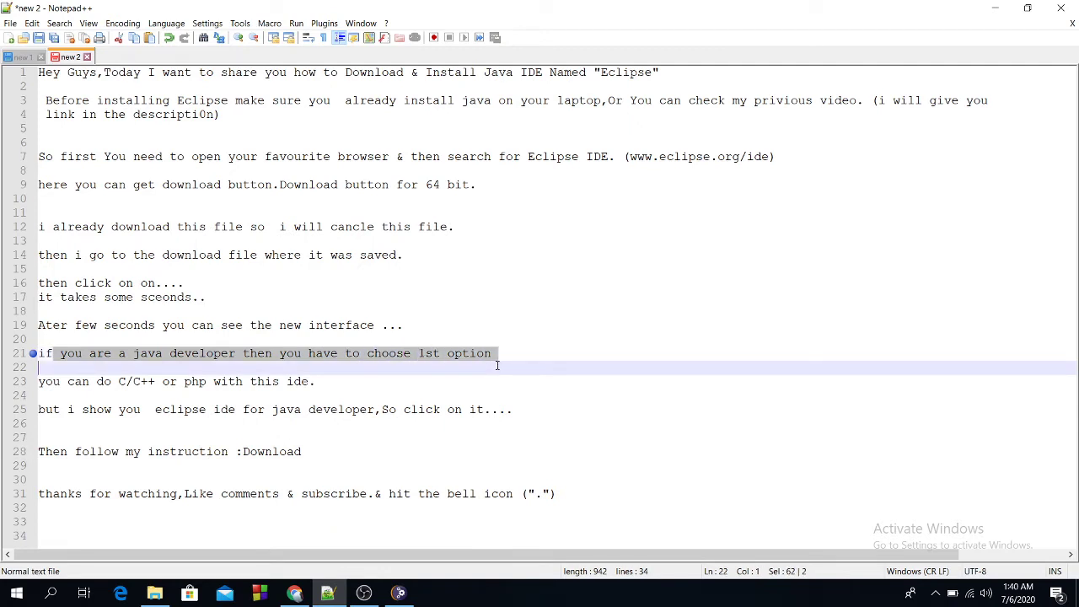
- Highlight the note line about C/C++ or php, preview the Eclipse IDE for C/C++ Developers package in the Eclipse installer, and return to the package list
{"action": "left_click_drag", "start_coordinate": [405, 354], "coordinate": [479, 354]}
{"action": "left_click_drag", "start_coordinate": [45, 384], "coordinate": [281, 392]}
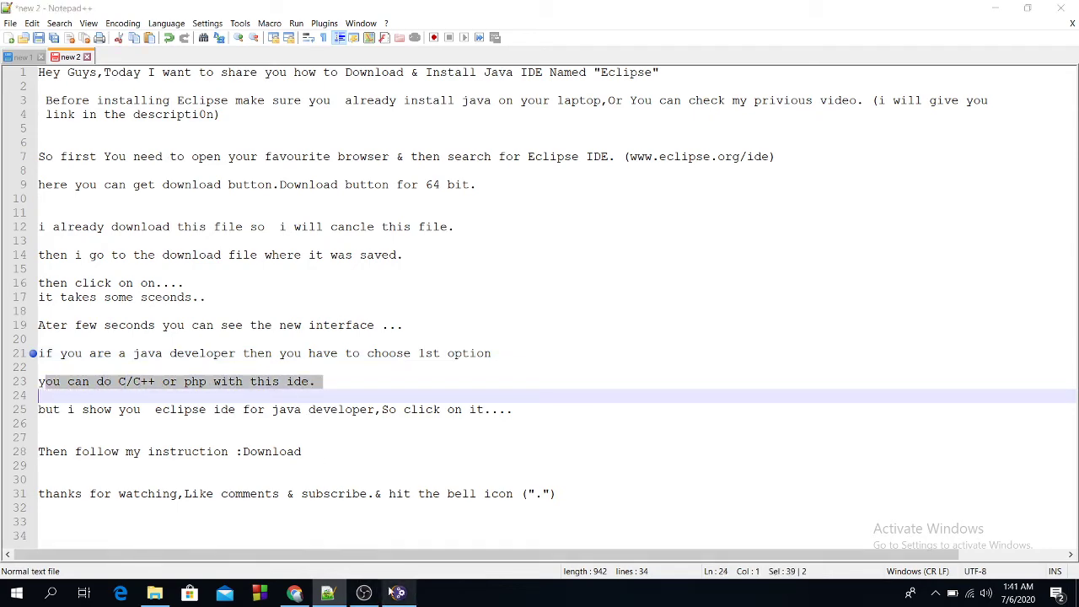
{"action": "left_click", "coordinate": [398, 593]}
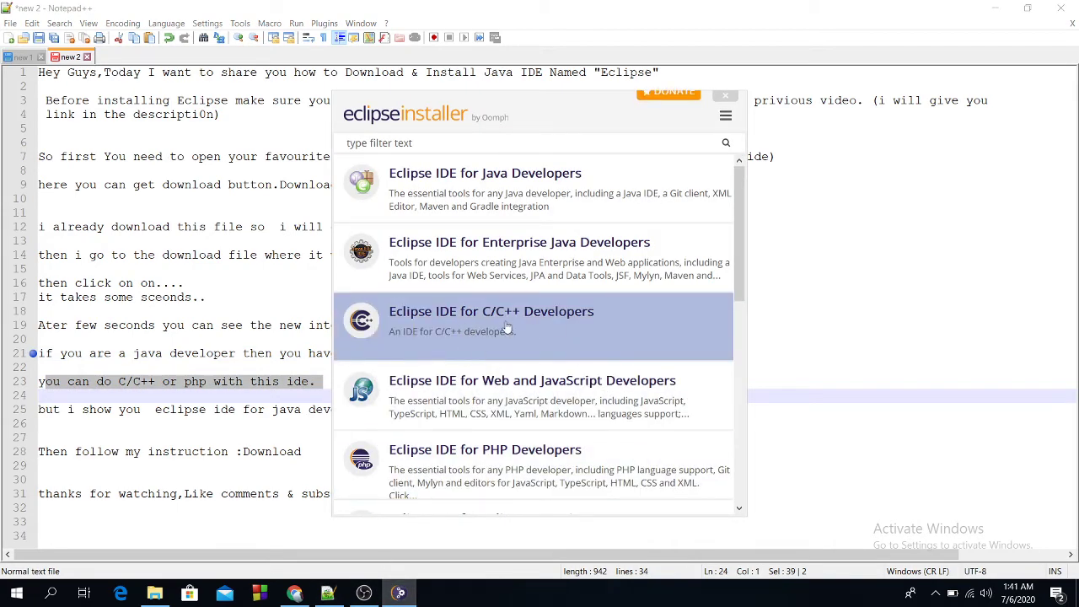
{"action": "left_click", "coordinate": [581, 322]}
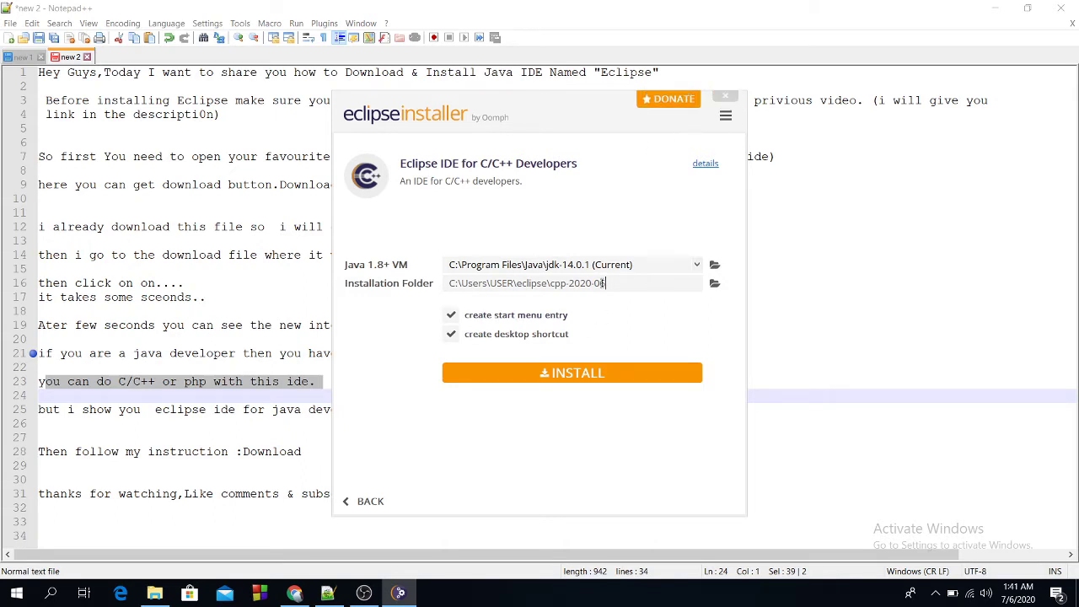
{"action": "left_click", "coordinate": [368, 501]}
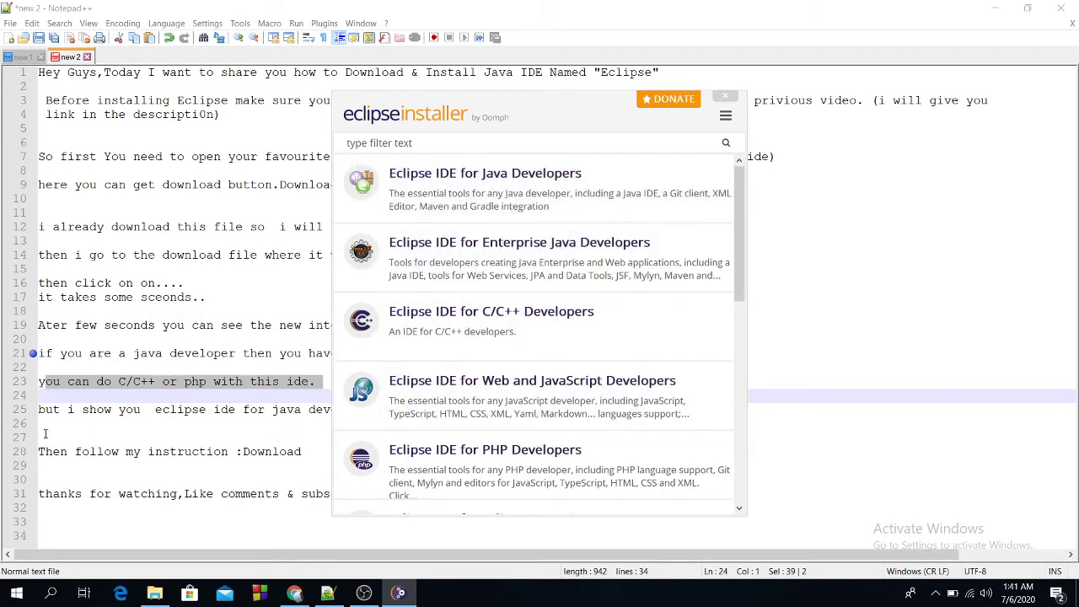
- Highlight the note line about showing Eclipse for Java developers and open the Eclipse IDE for Java Developers package in the Eclipse installer
{"action": "left_click_drag", "start_coordinate": [46, 409], "coordinate": [516, 410]}
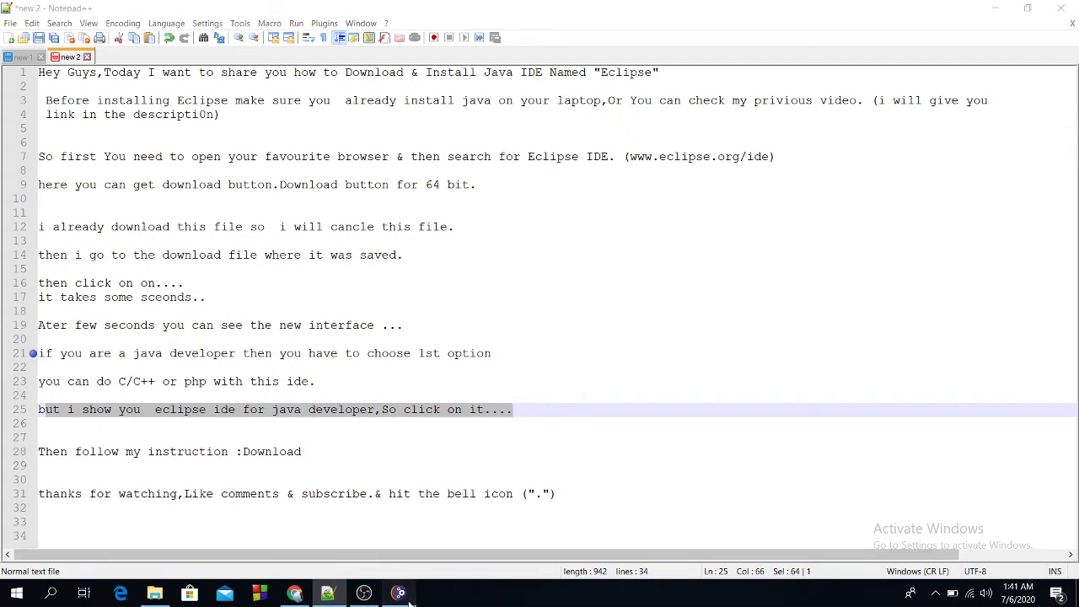
{"action": "left_click", "coordinate": [399, 593]}
{"action": "left_click", "coordinate": [546, 198]}
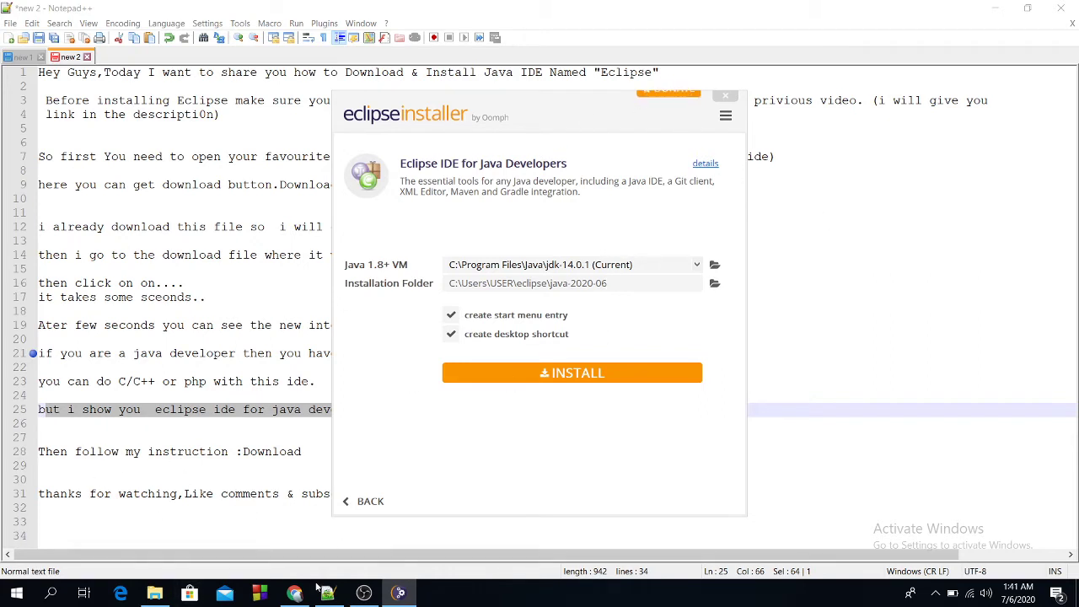
- In Notepad++, highlight the line "Then follow my instruction :Download" and shorten its ending to ":D"
{"action": "left_click", "coordinate": [336, 600]}
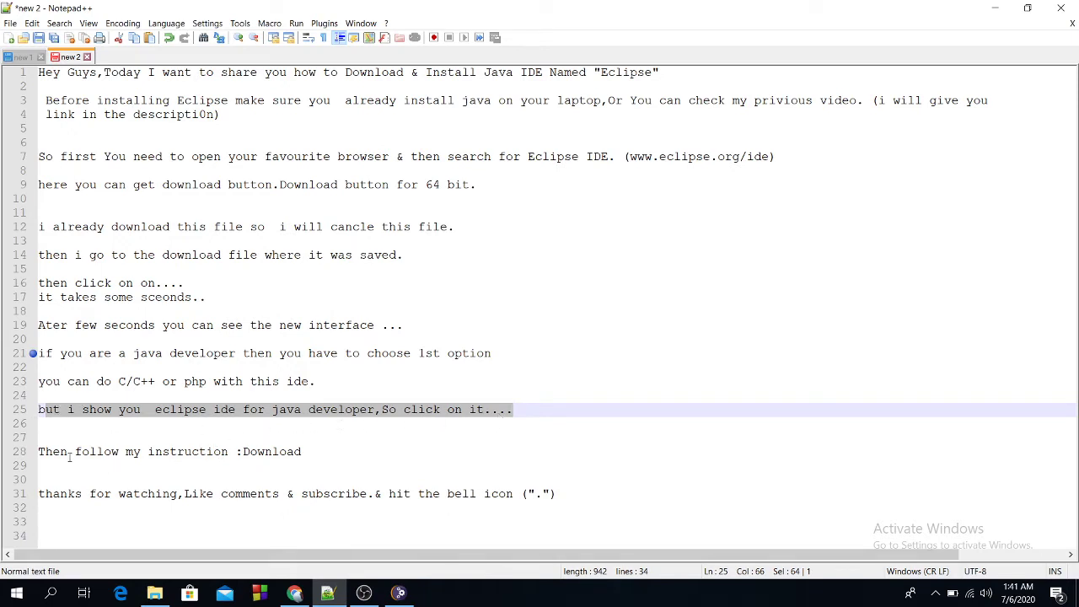
{"action": "left_click_drag", "start_coordinate": [42, 452], "coordinate": [328, 456]}
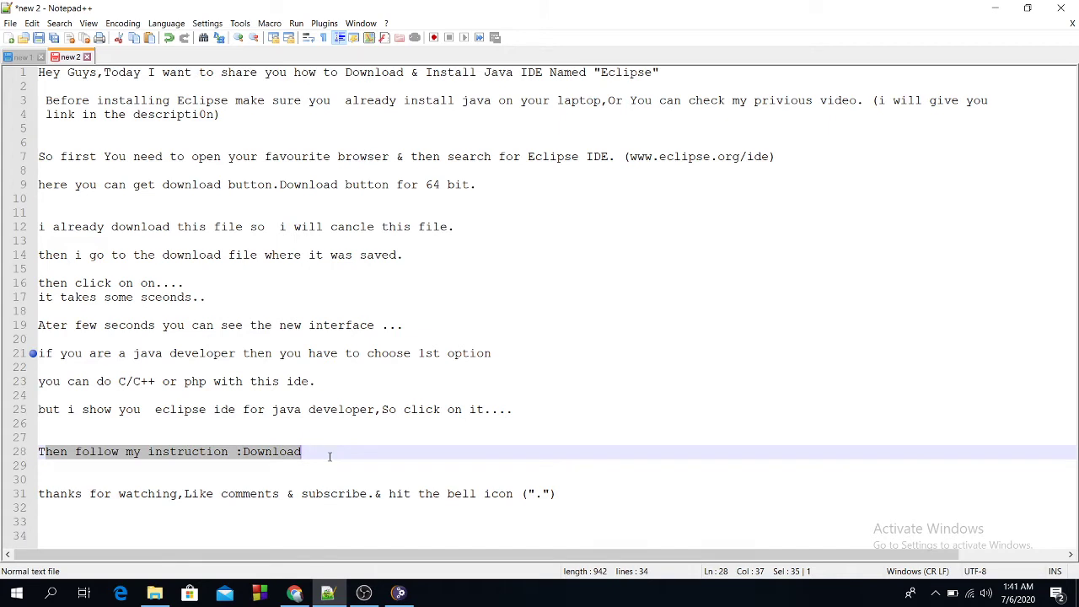
{"action": "left_click", "coordinate": [310, 453]}
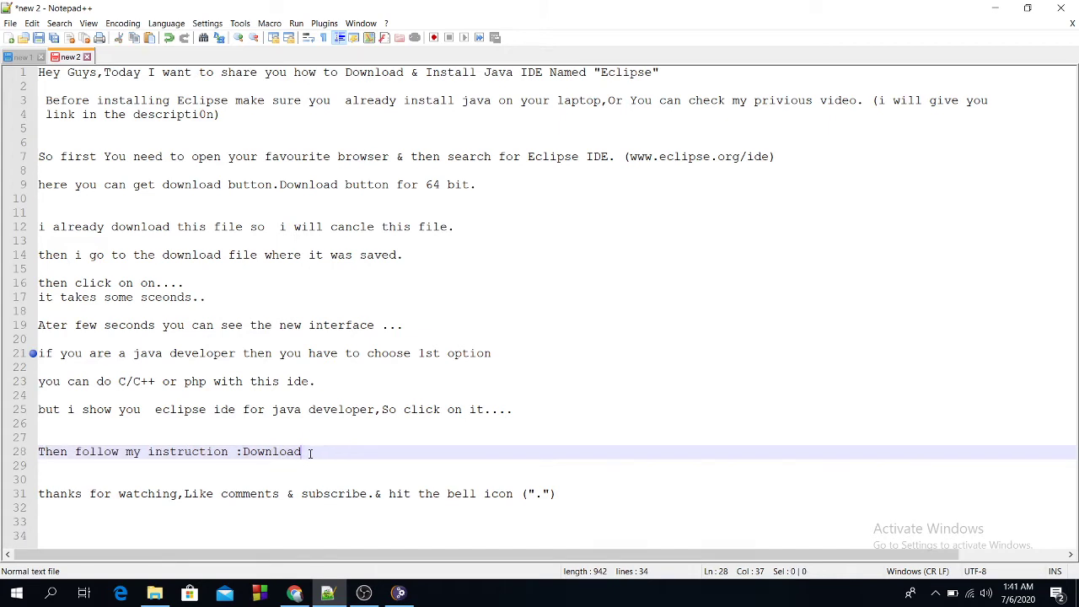
{"action": "key", "text": "BackSpace"}
{"action": "key", "text": "BackSpace"}
{"action": "key", "text": "BackSpace"}
{"action": "key", "text": "BackSpace"}
{"action": "key", "text": "BackSpace"}
{"action": "key", "text": "BackSpace"}
{"action": "key", "text": "BackSpace"}
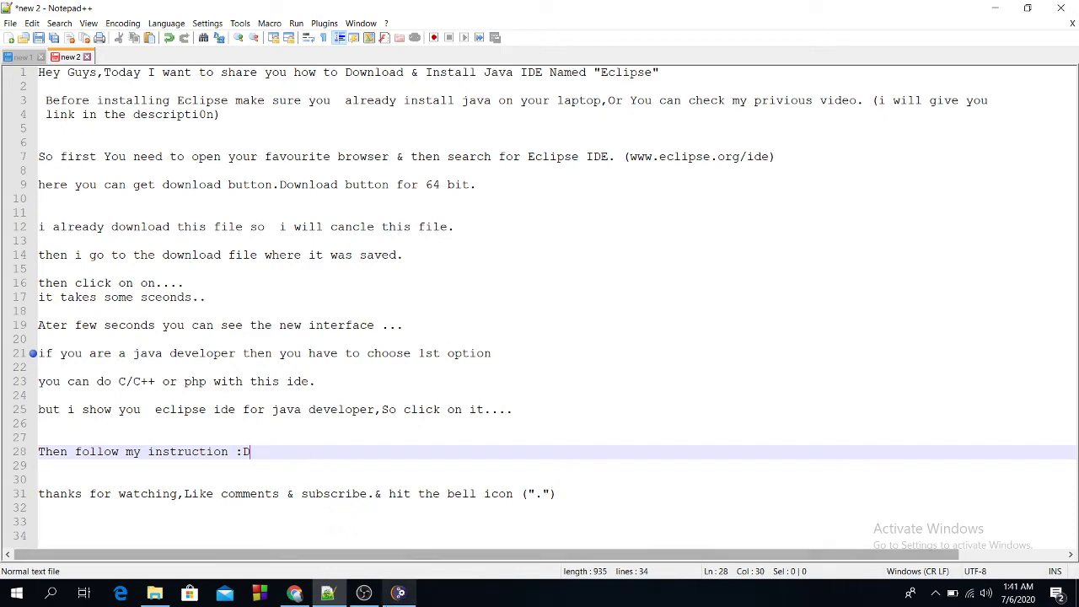
- Switch to the Eclipse installer and start installing the Java Developers package, keeping the installation folder C:\Users\USER\eclipse\java-2020-06
{"action": "left_click", "coordinate": [398, 593]}
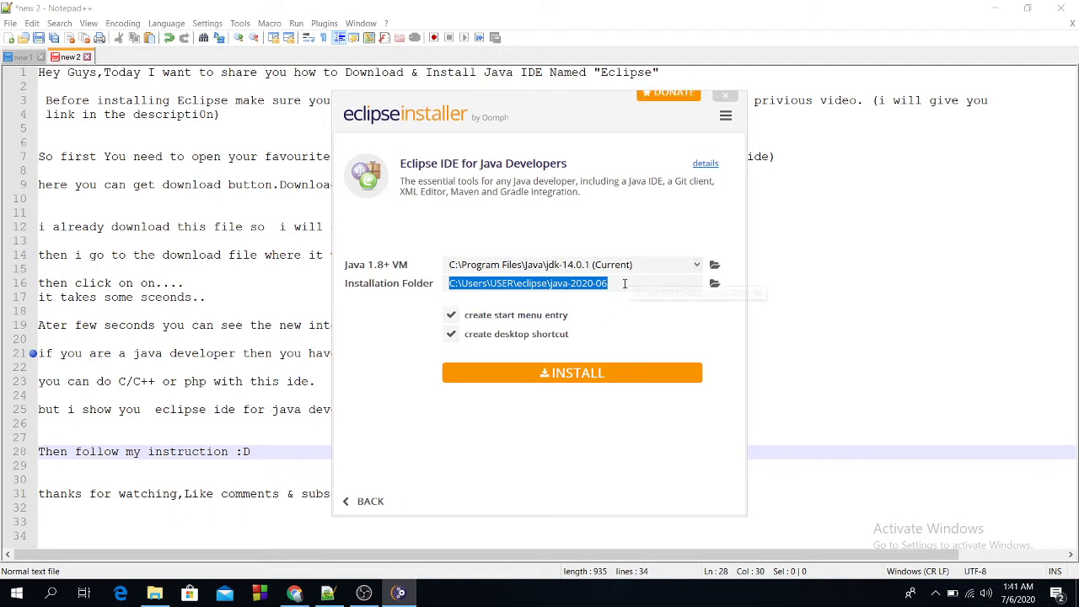
{"action": "left_click", "coordinate": [624, 285]}
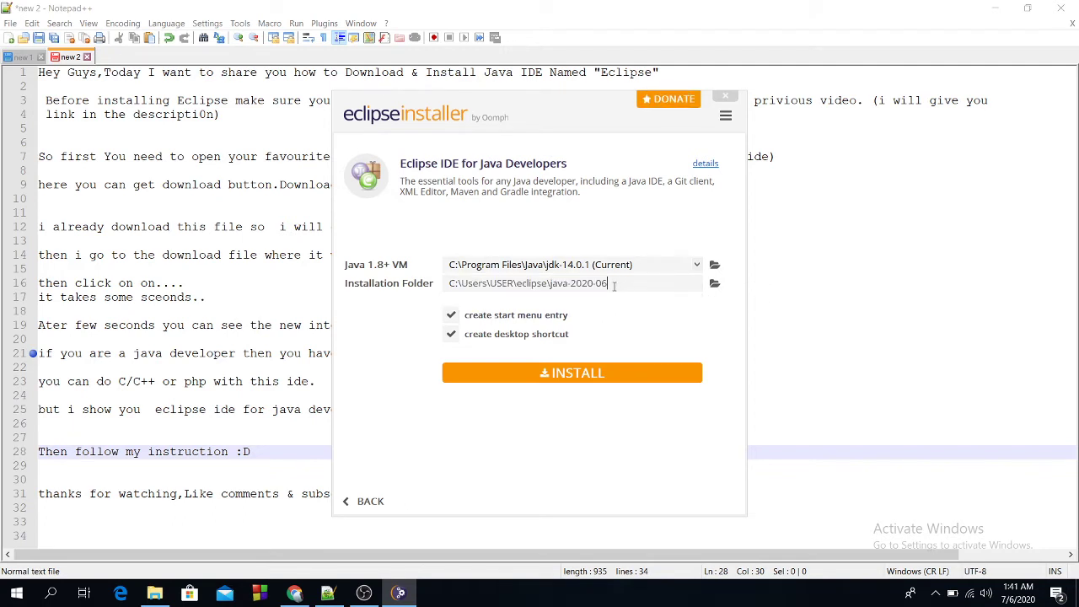
{"action": "left_click", "coordinate": [610, 376]}
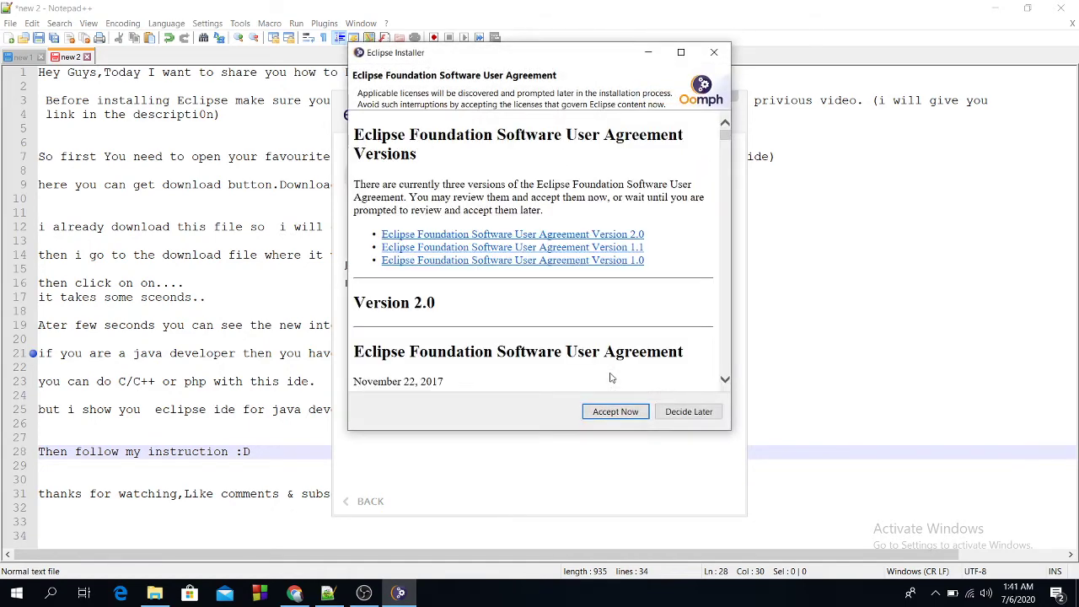
- Read through the Eclipse Foundation Software User Agreement and accept it
{"action": "scroll", "coordinate": [484, 302], "scroll_direction": "down", "scroll_amount": 4}
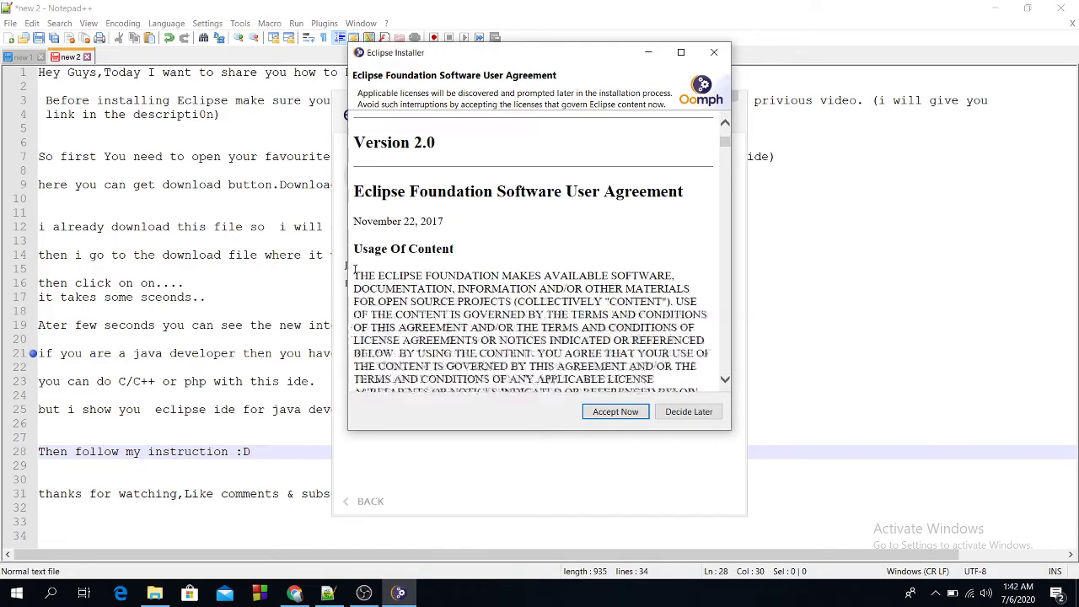
{"action": "scroll", "coordinate": [354, 268], "scroll_direction": "down", "scroll_amount": 15}
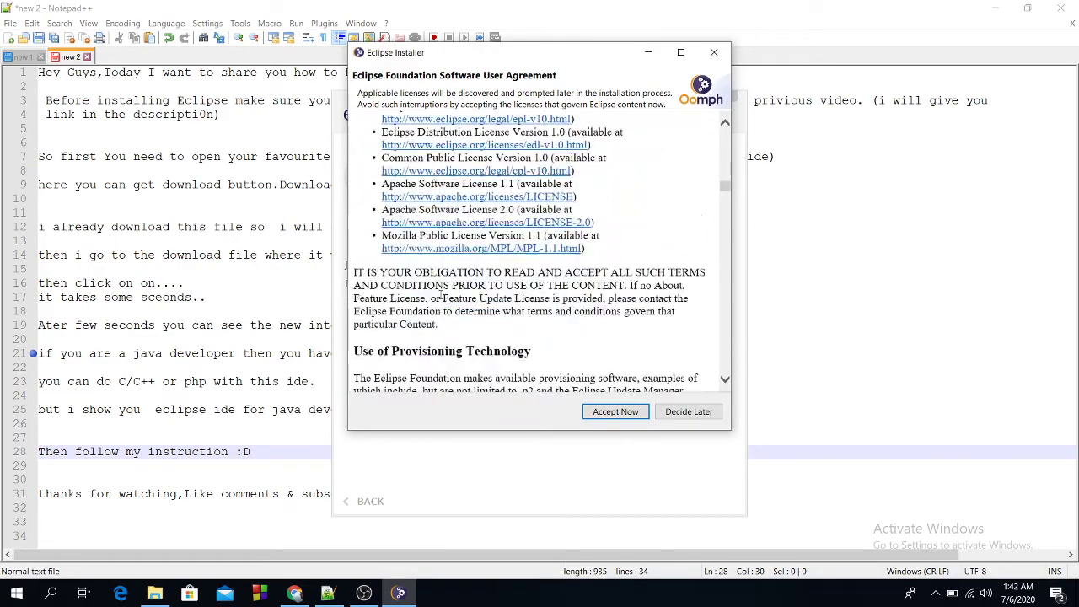
{"action": "scroll", "coordinate": [441, 295], "scroll_direction": "down", "scroll_amount": 15}
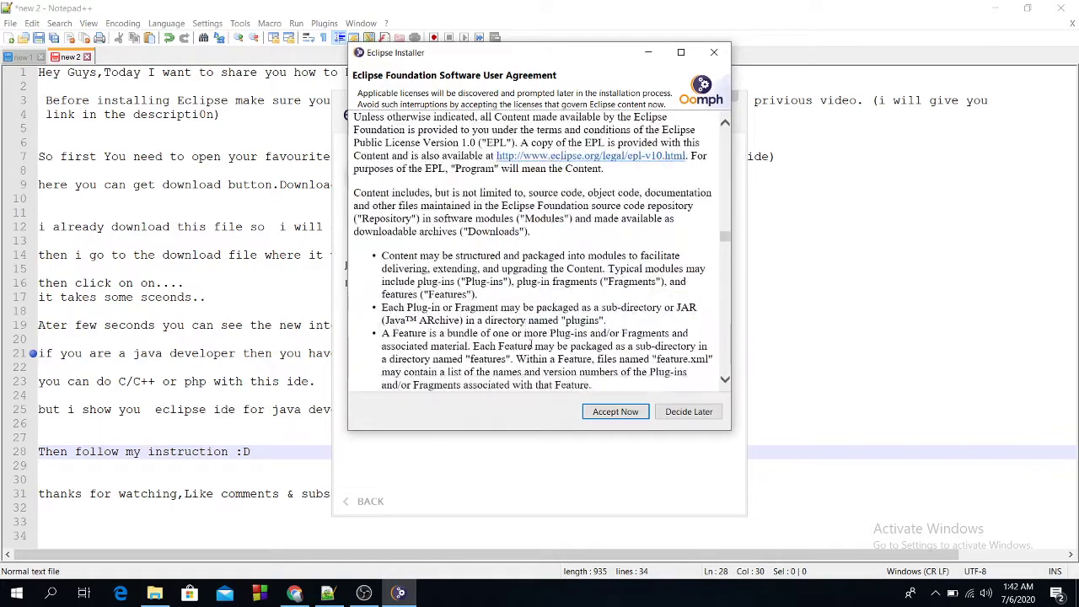
{"action": "scroll", "coordinate": [531, 345], "scroll_direction": "down", "scroll_amount": 15}
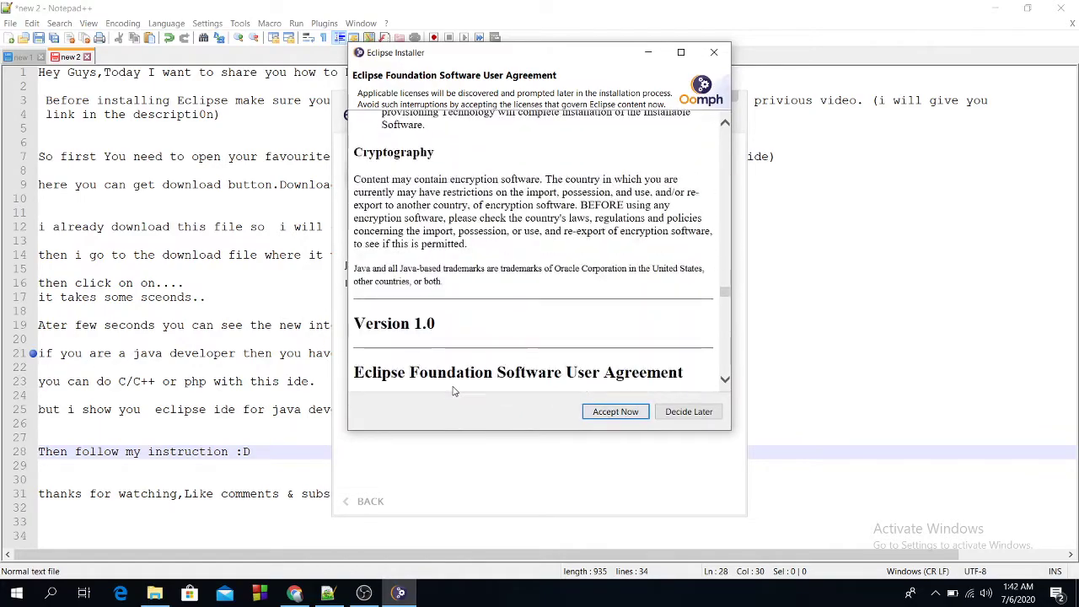
{"action": "left_click", "coordinate": [614, 417]}
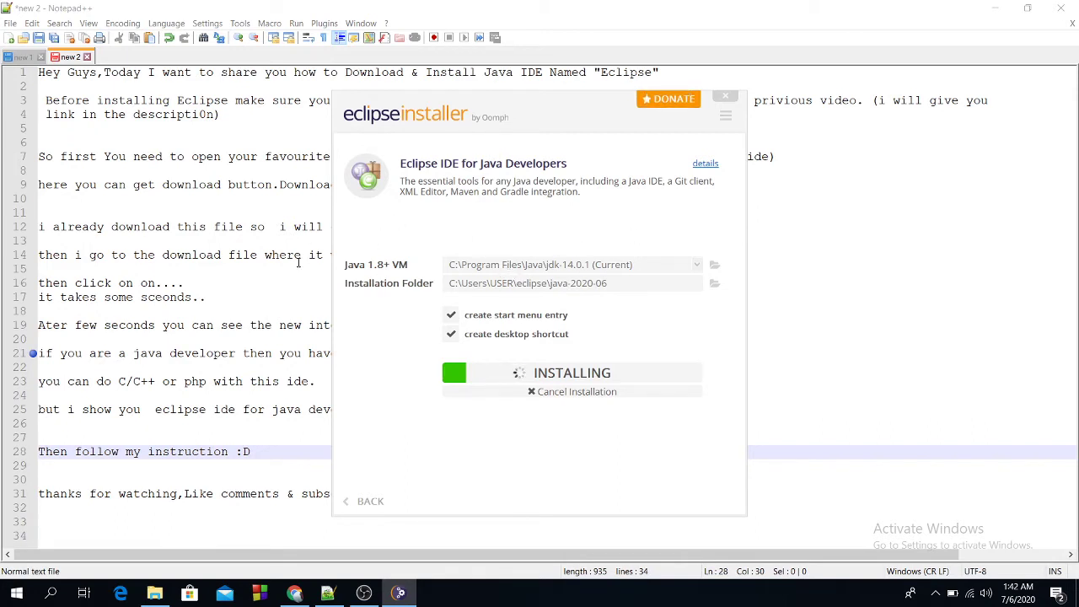
- In Notepad++, add the line "all are default" two lines below "Then follow my instruction :D"
{"action": "left_click", "coordinate": [327, 593]}
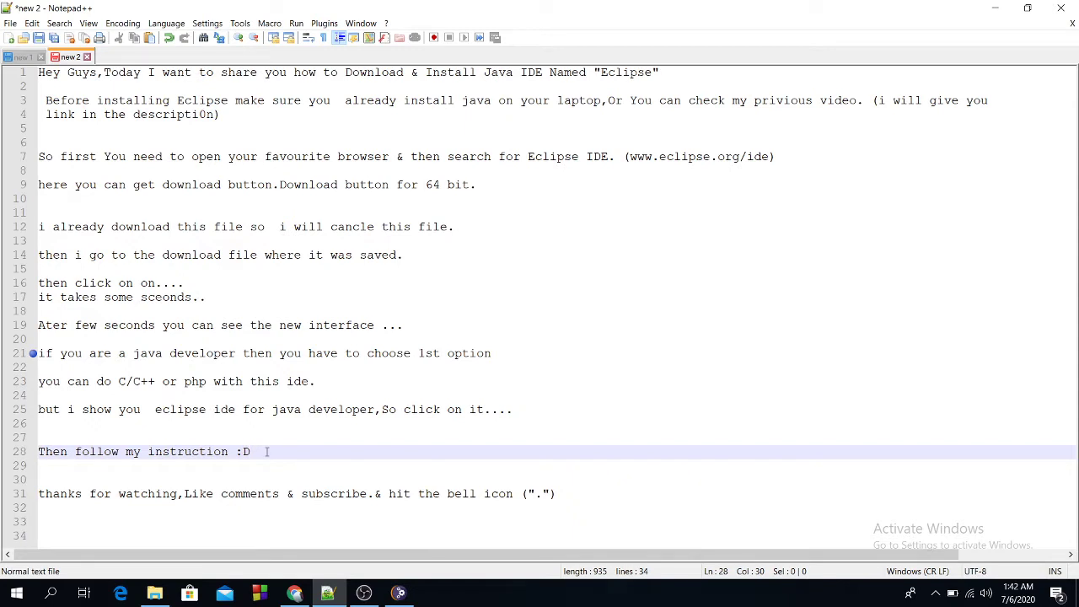
{"action": "key", "text": "Return"}
{"action": "key", "text": "Return"}
{"action": "type", "text": "al"}
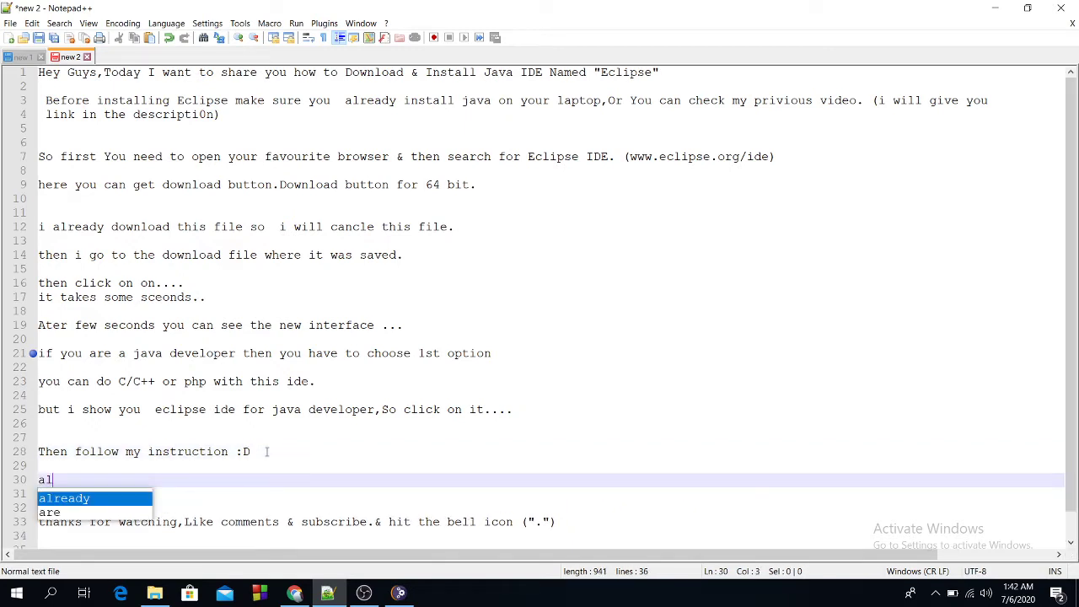
{"action": "type", "text": " are "}
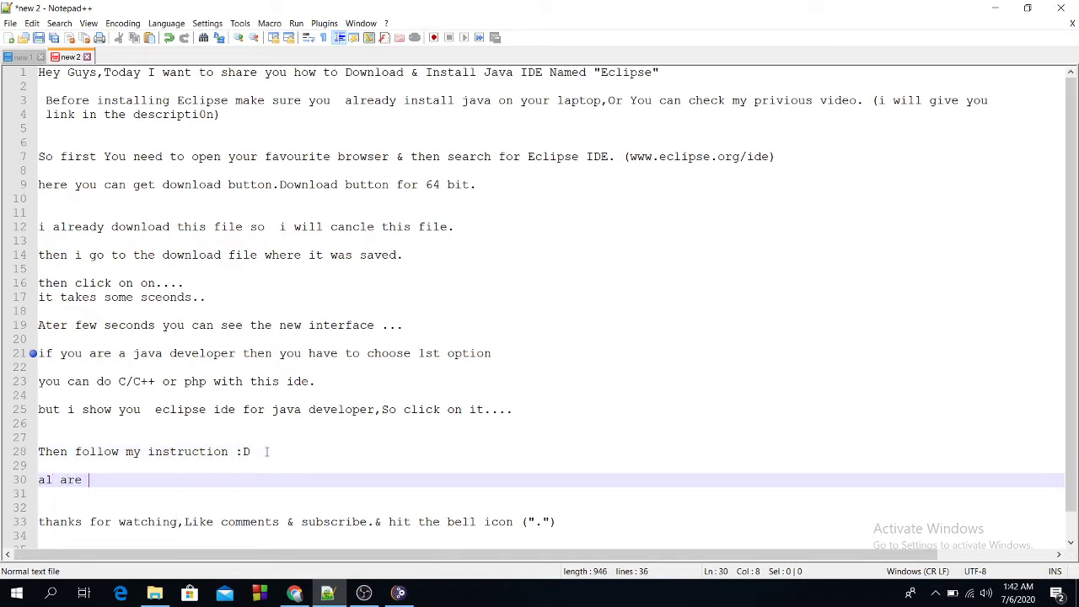
{"action": "type", "text": "default"}
{"action": "left_click", "coordinate": [52, 479]}
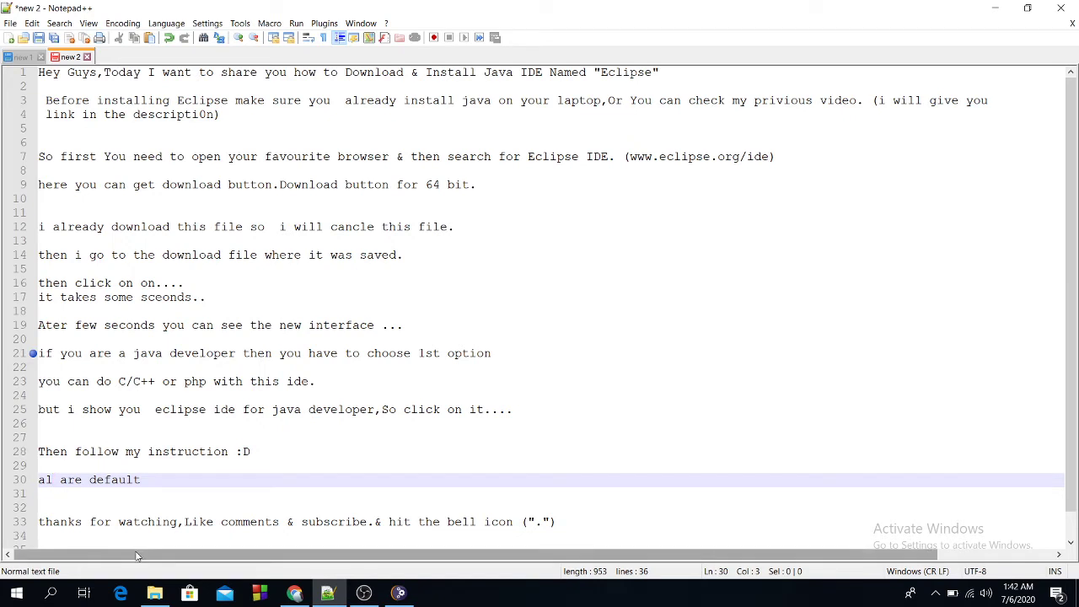
{"action": "type", "text": "l"}
- Glance at the Eclipse installer, append "...it takes some seceonds.." to the "all are default" note line in Notepad++, and highlight the line
{"action": "left_click", "coordinate": [394, 595]}
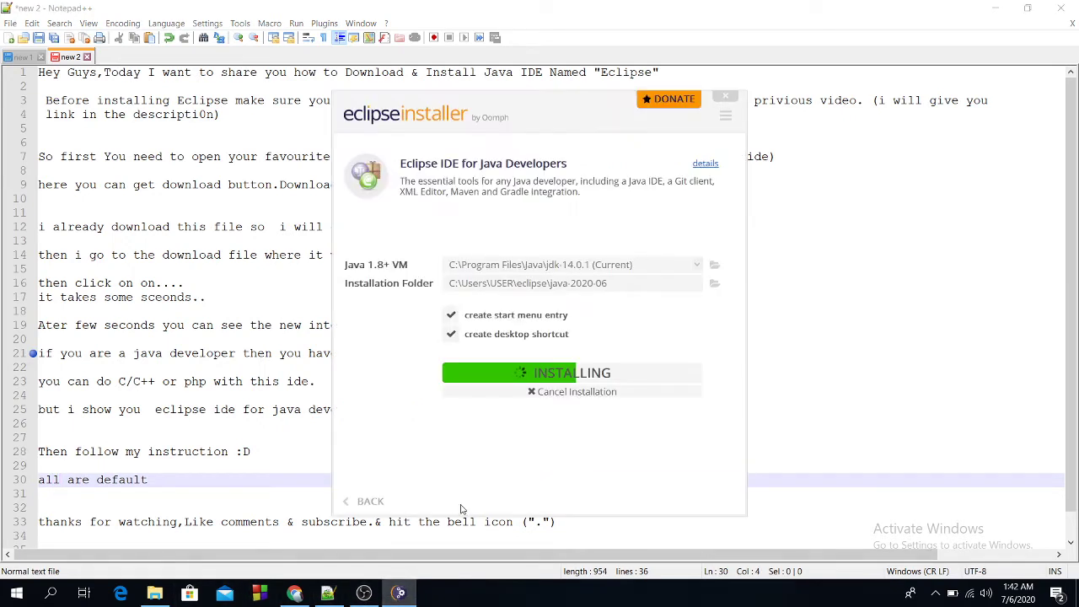
{"action": "left_click", "coordinate": [160, 480]}
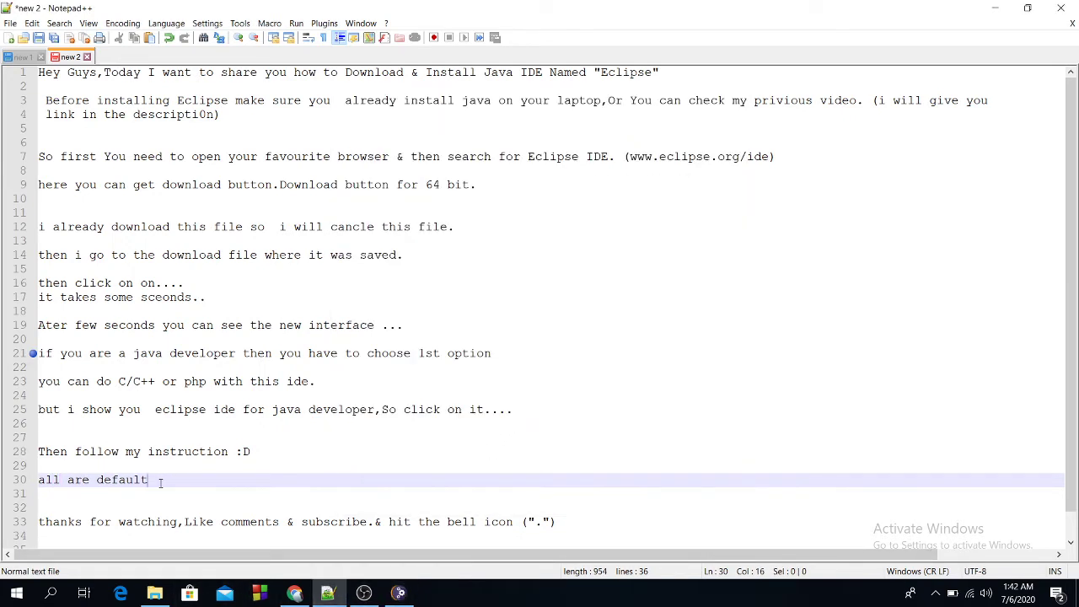
{"action": "type", "text": "...i"}
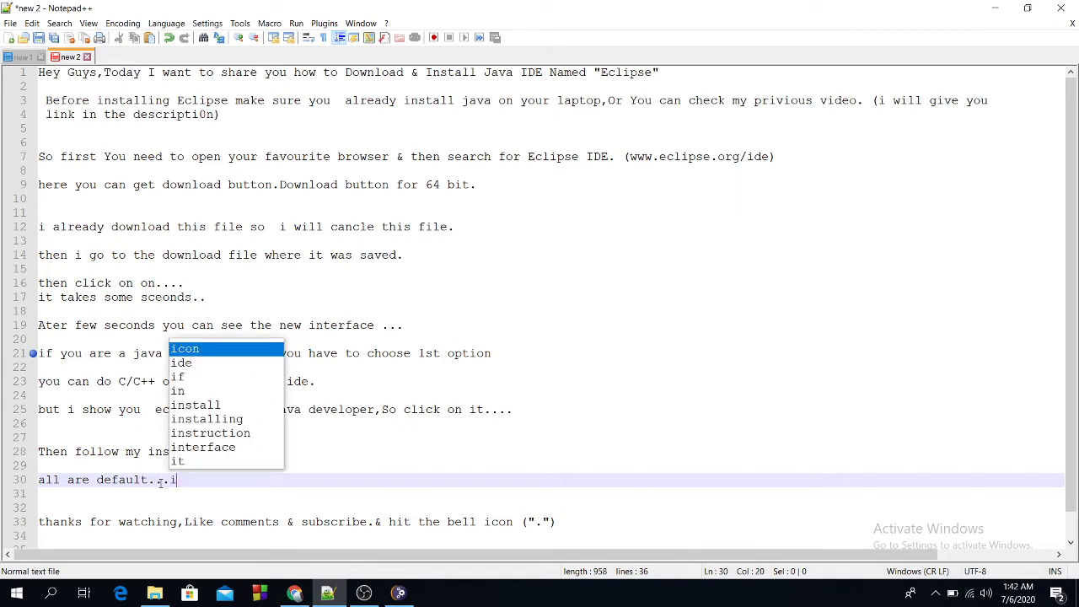
{"action": "type", "text": "t take"}
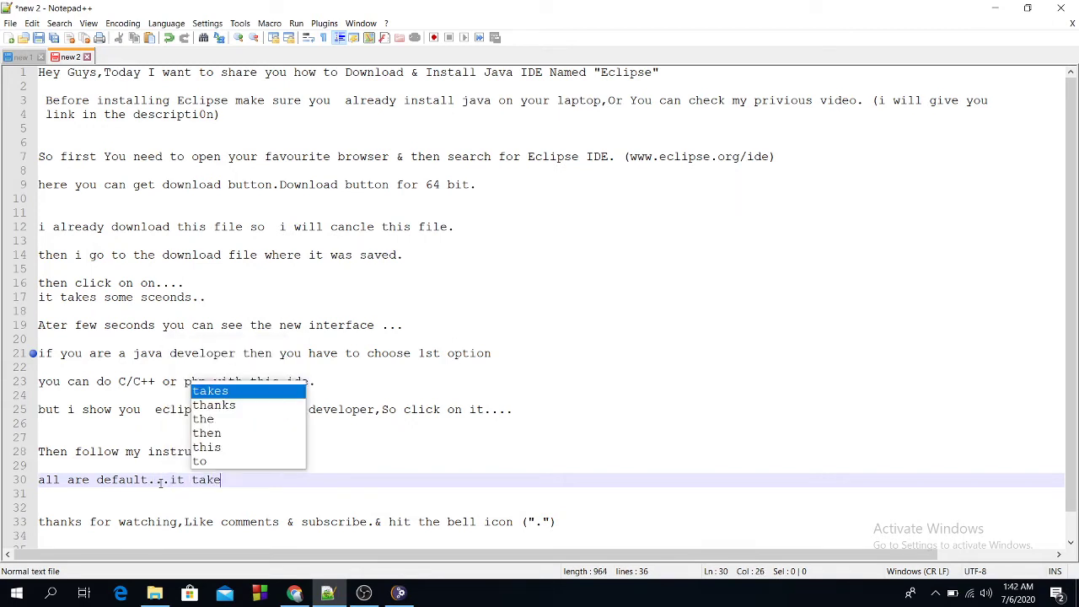
{"action": "type", "text": "s some"}
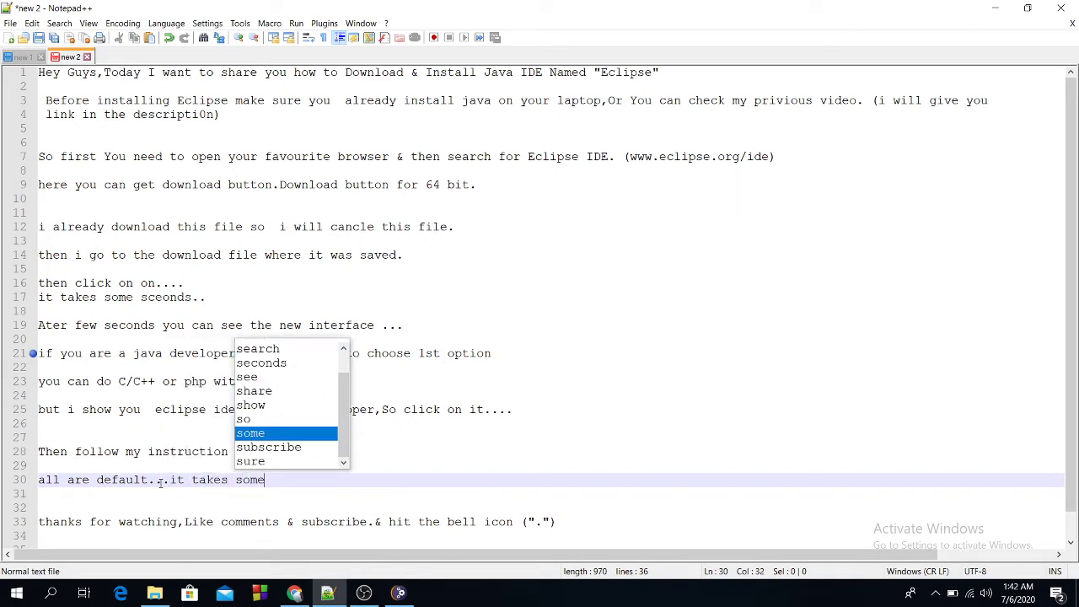
{"action": "type", "text": " sece"}
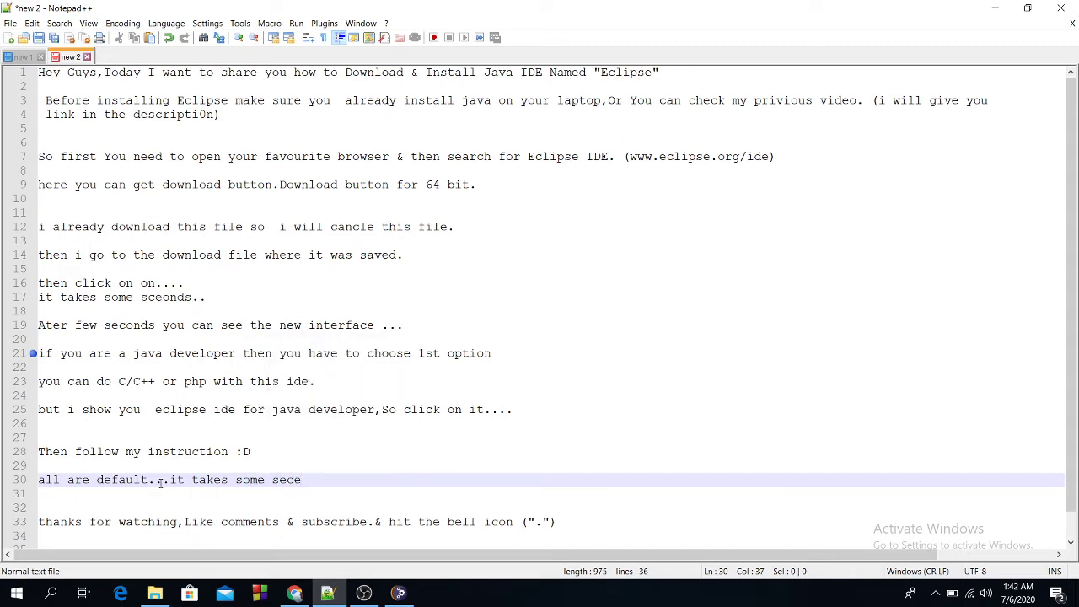
{"action": "type", "text": "onds.."}
{"action": "left_click_drag", "start_coordinate": [345, 479], "coordinate": [39, 480]}
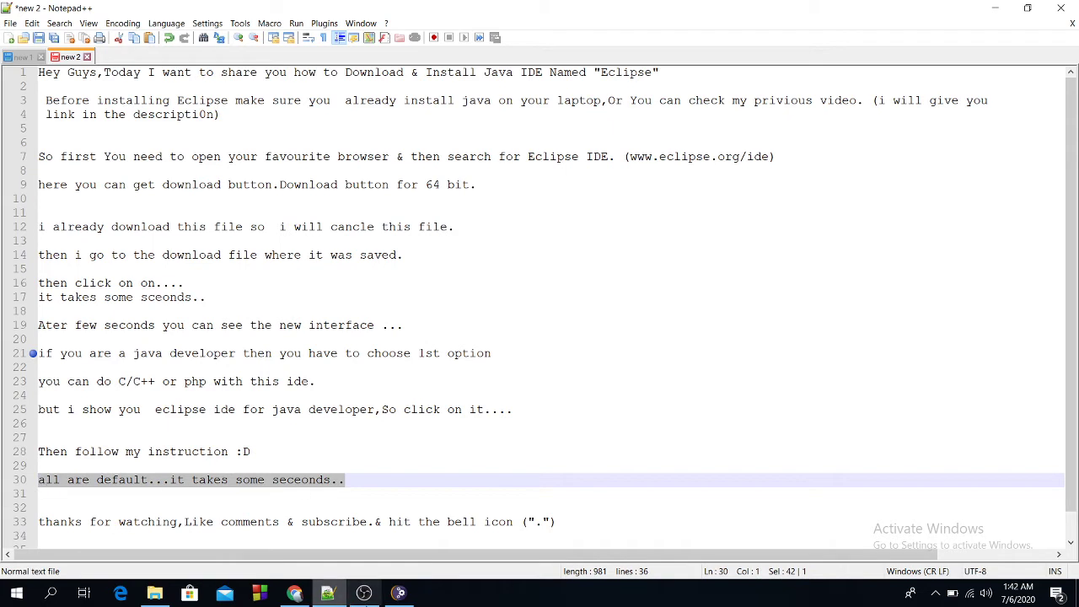
- Check the installation progress in the Eclipse installer, minimizing and restoring the Notepad++ notes between checks and highlighting part of the C/C++ or php line
{"action": "left_click", "coordinate": [398, 593]}
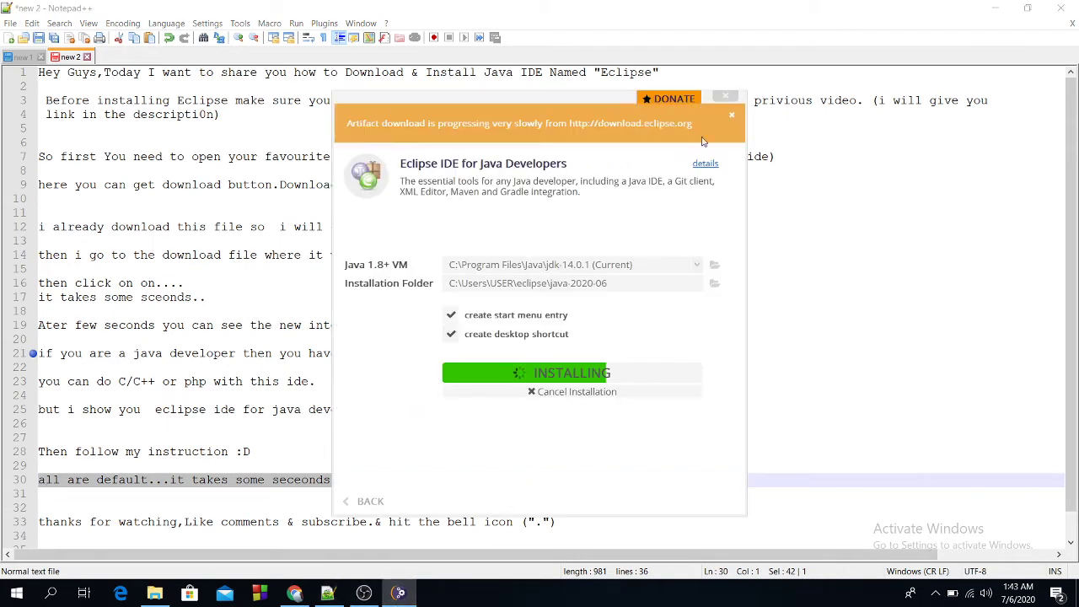
{"action": "left_click", "coordinate": [995, 8]}
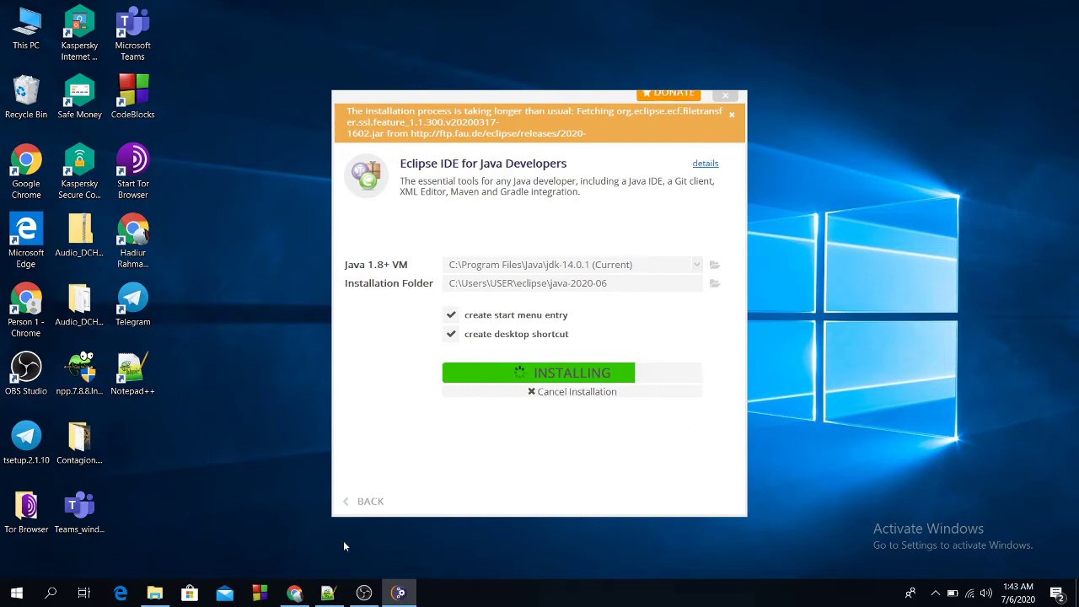
{"action": "left_click", "coordinate": [327, 593]}
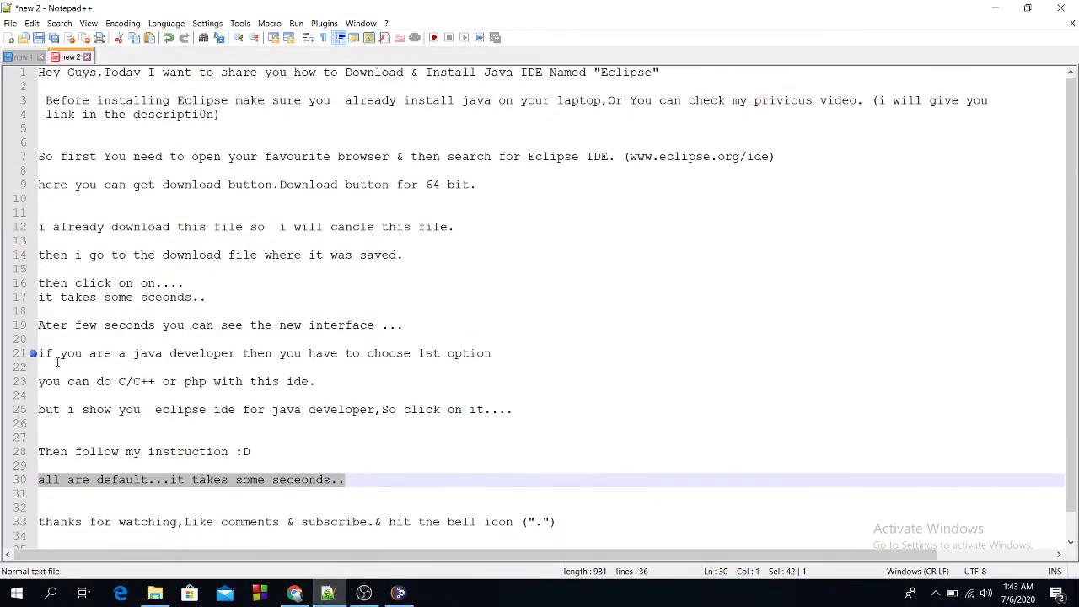
{"action": "left_click_drag", "start_coordinate": [50, 358], "coordinate": [220, 382]}
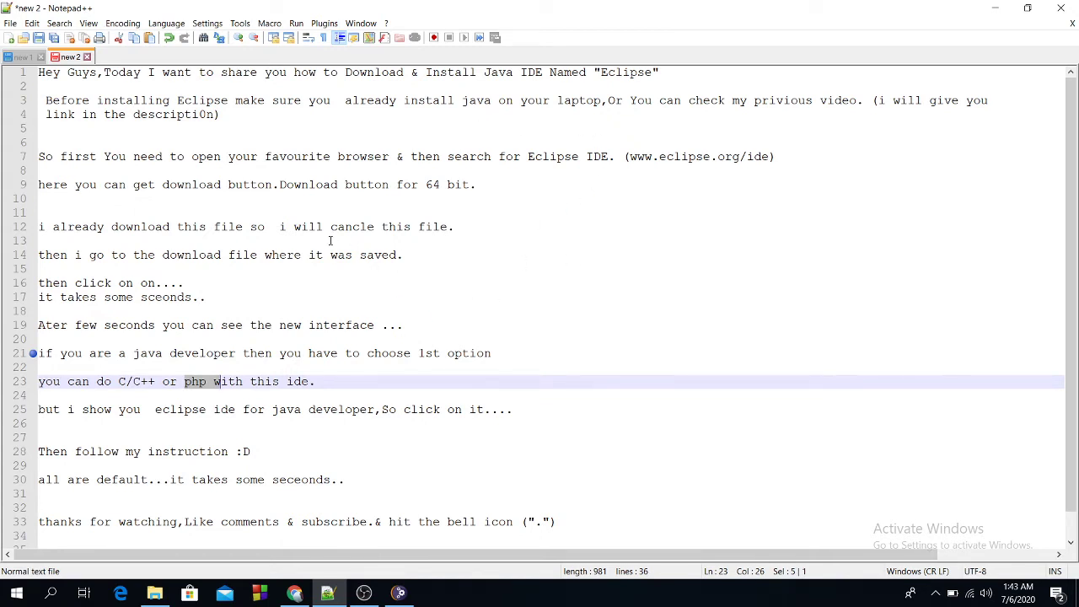
{"action": "left_click", "coordinate": [366, 594]}
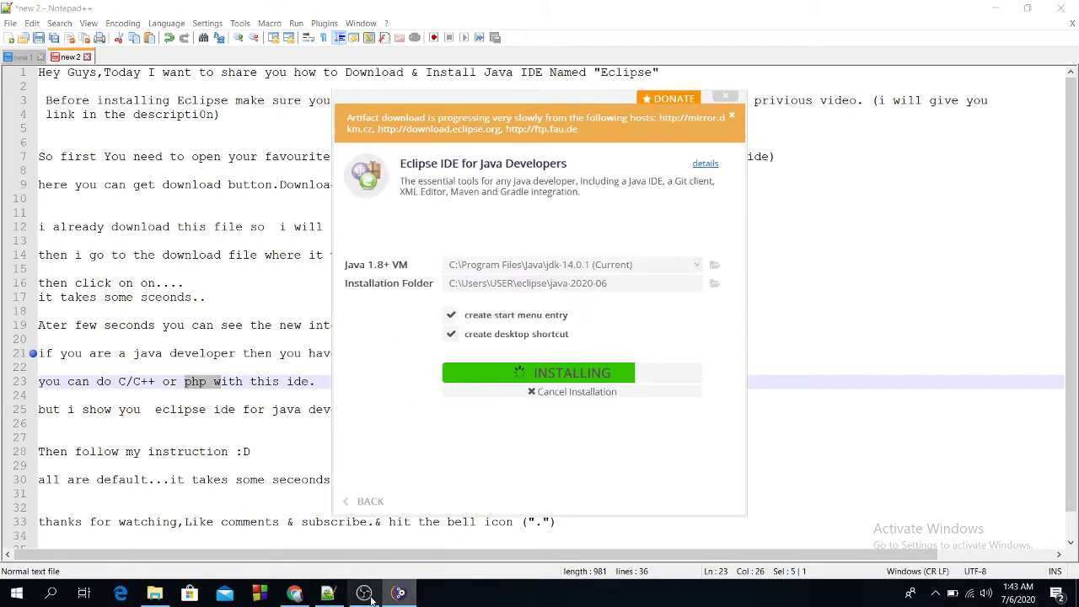
{"action": "left_click", "coordinate": [327, 593]}
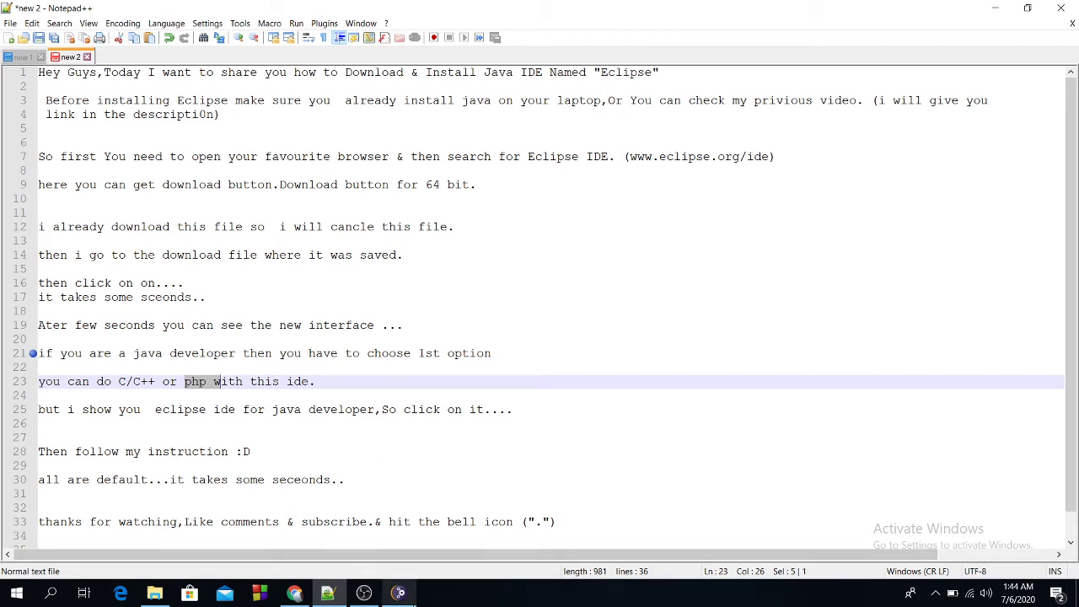
- Check the Eclipse installer's progress and add the line "programmers need extra patiance" two lines below "all are default" in Notepad++
{"action": "left_click", "coordinate": [398, 593]}
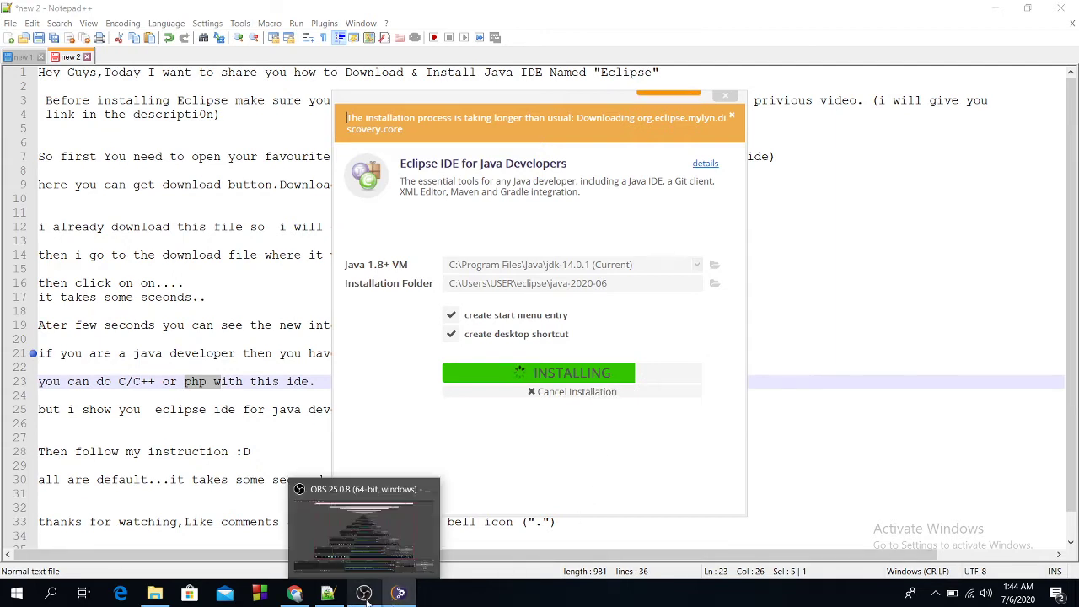
{"action": "mouse_move", "coordinate": [328, 595]}
{"action": "left_click", "coordinate": [324, 557]}
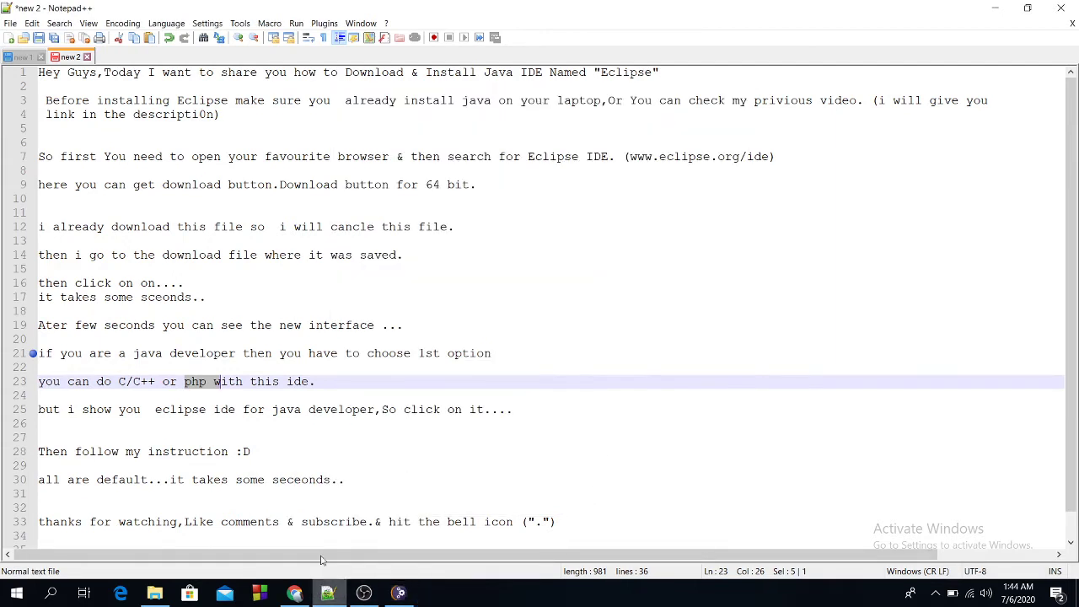
{"action": "left_click", "coordinate": [355, 479]}
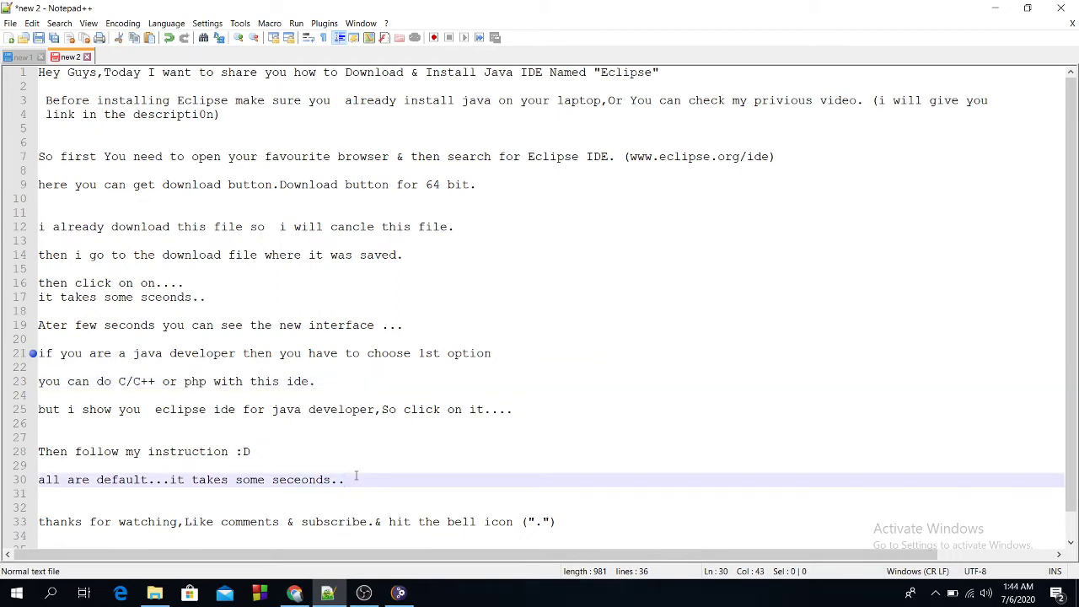
{"action": "key", "text": "Return"}
{"action": "key", "text": "Return"}
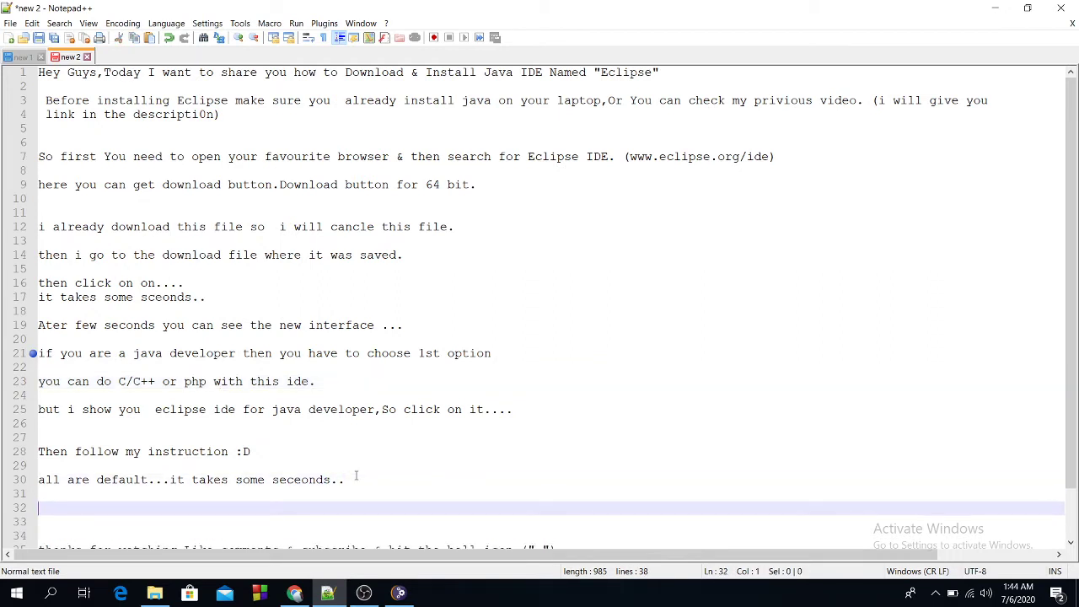
{"action": "type", "text": "programmers need "}
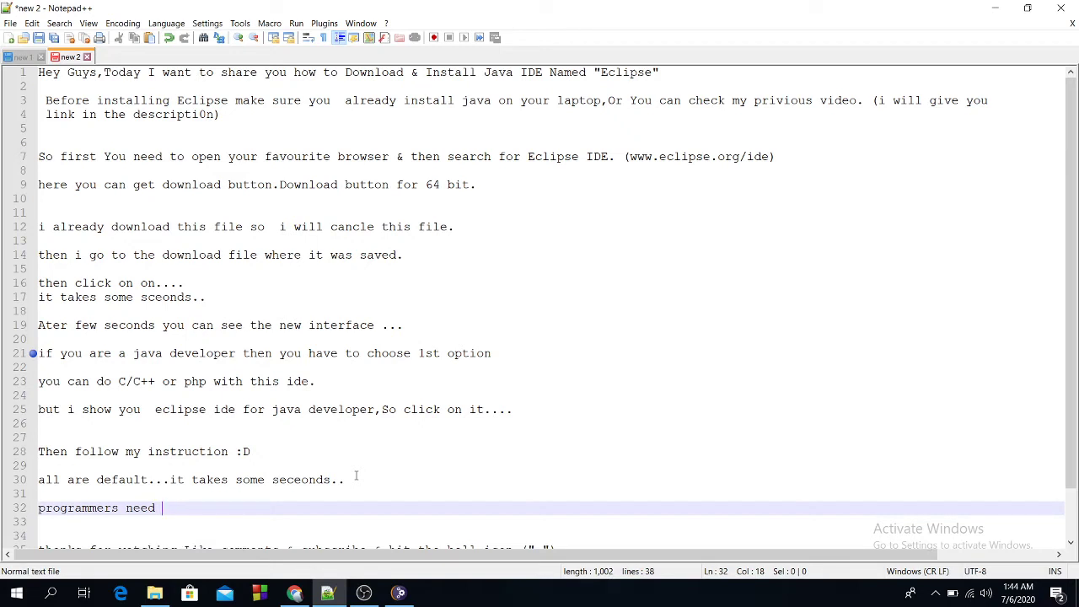
{"action": "type", "text": "extra patiance"}
{"action": "triple_click", "coordinate": [65, 509]}
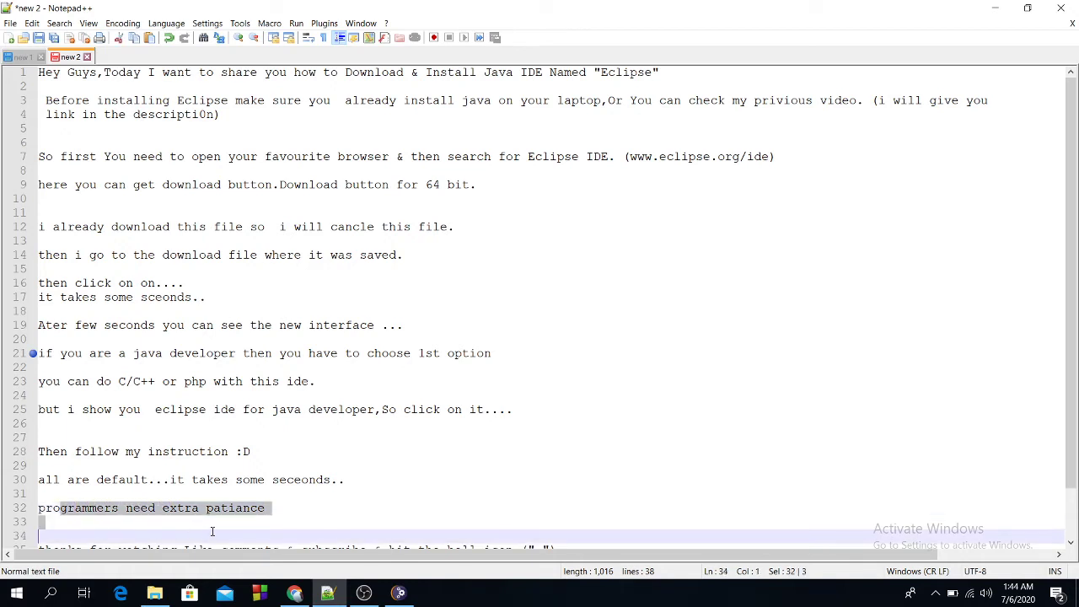
- Append ":xD;" to the end of the "programmers need extra patiance" line
{"action": "left_click", "coordinate": [288, 510]}
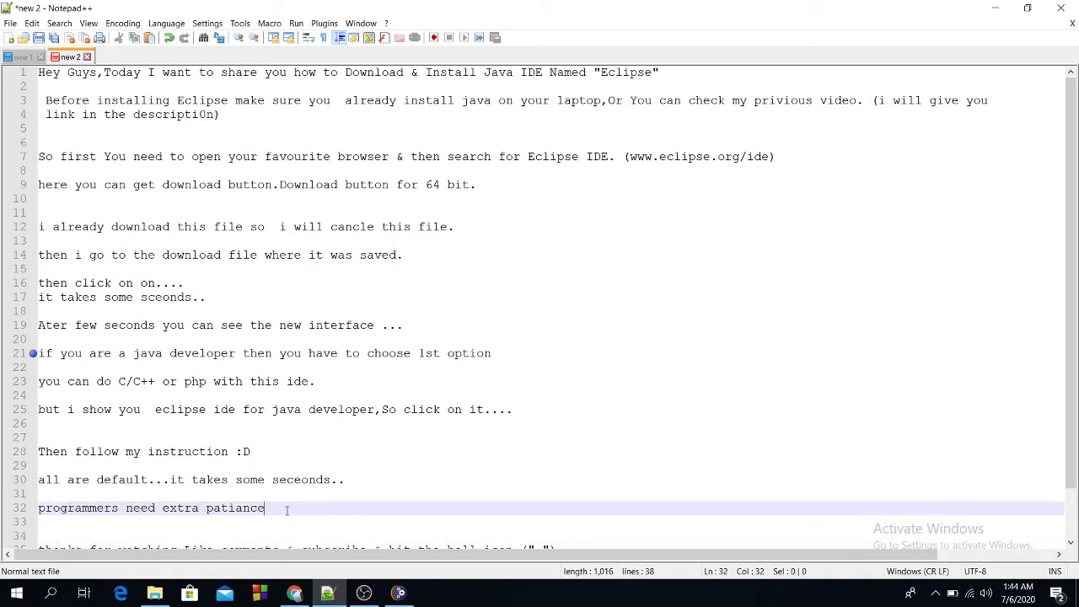
{"action": "type", "text": ":"}
{"action": "type", "text": "xD"}
{"action": "type", "text": ":"}
{"action": "type", "text": ";"}
{"action": "key", "text": "BackSpace"}
{"action": "key", "text": "BackSpace"}
{"action": "type", "text": ";"}
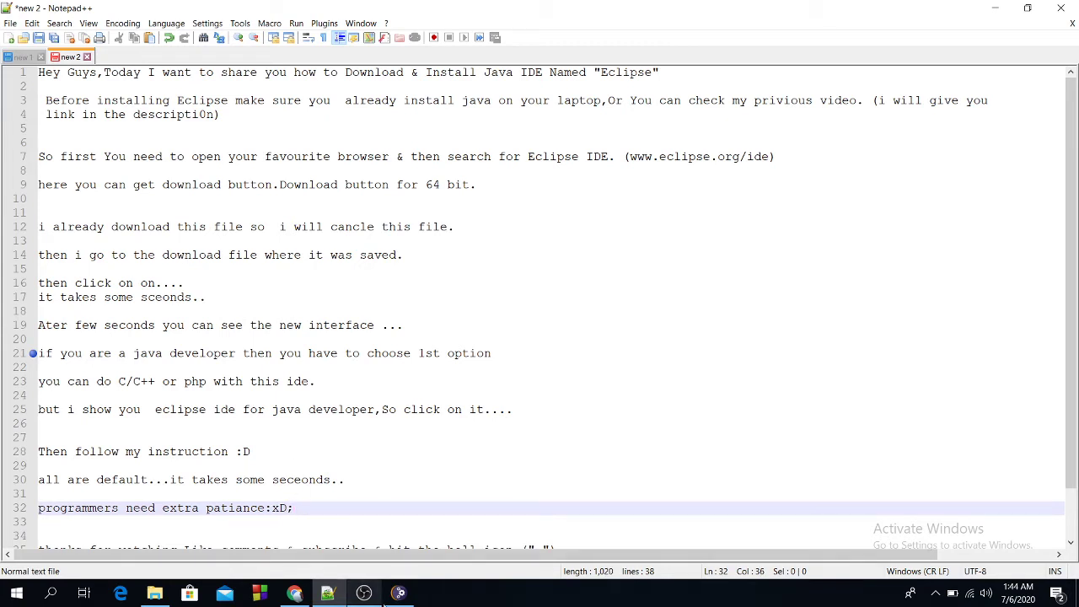
- Check the Eclipse installer again and add "instation process depend on your pc/laptop" two lines below the patience note in Notepad++
{"action": "left_click", "coordinate": [392, 599]}
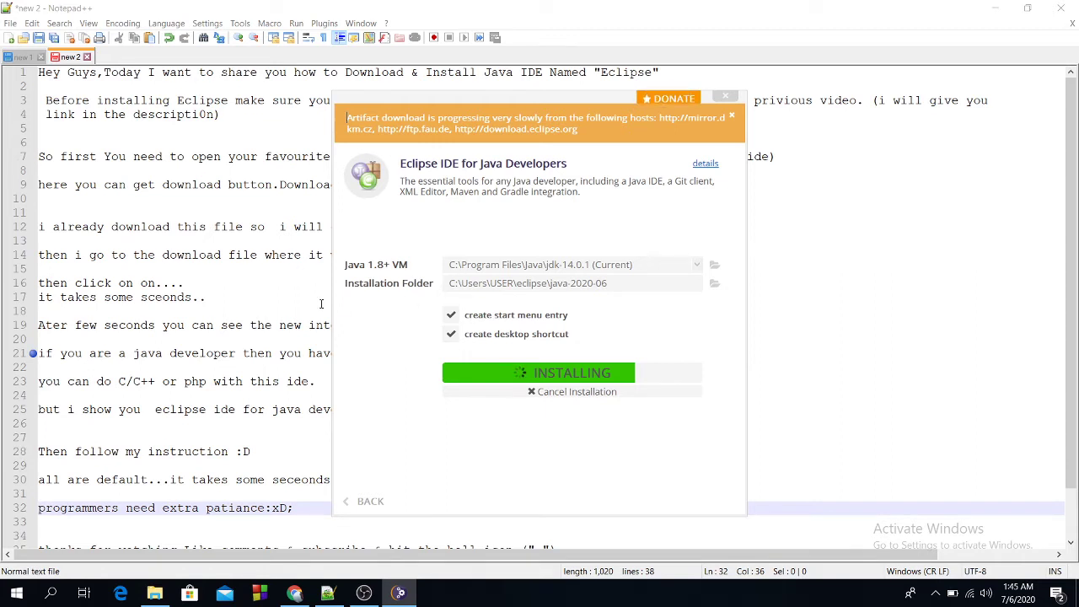
{"action": "left_click", "coordinate": [302, 325]}
{"action": "left_click", "coordinate": [314, 510]}
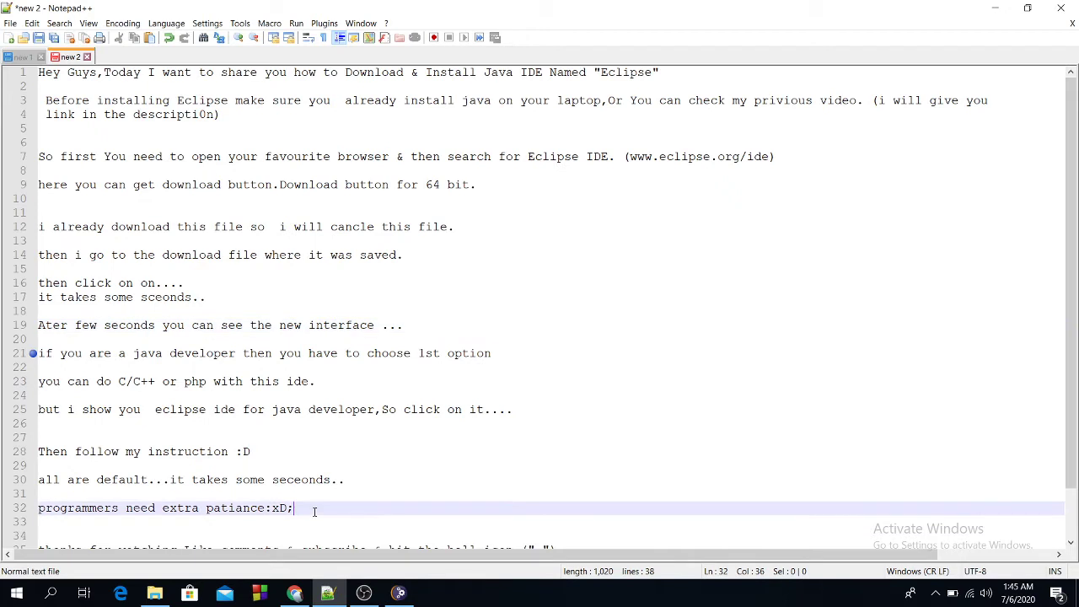
{"action": "key", "text": "Return"}
{"action": "key", "text": "Return"}
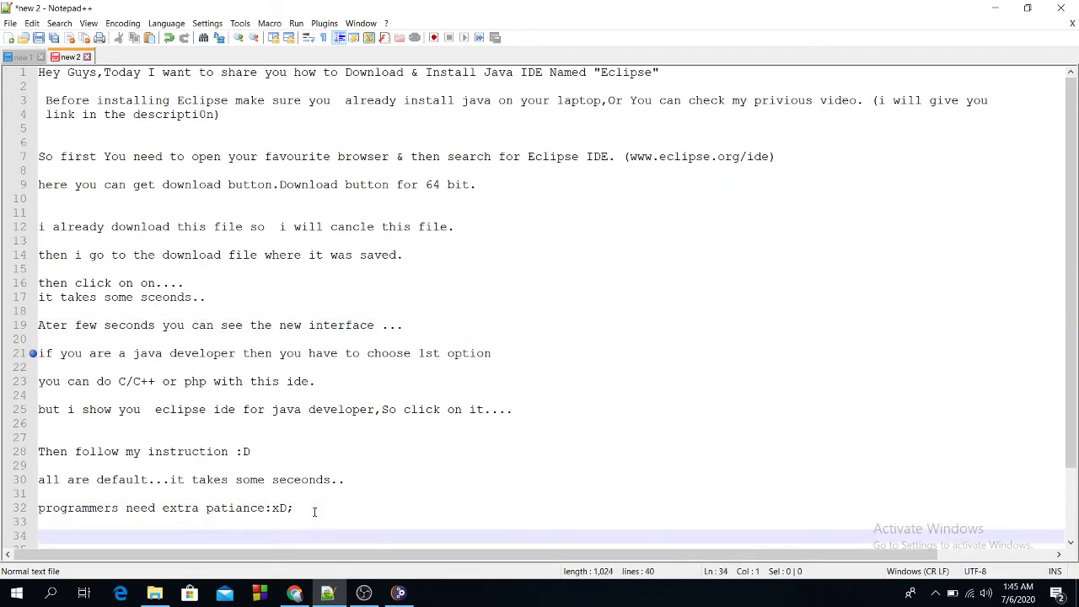
{"action": "type", "text": "instation pro"}
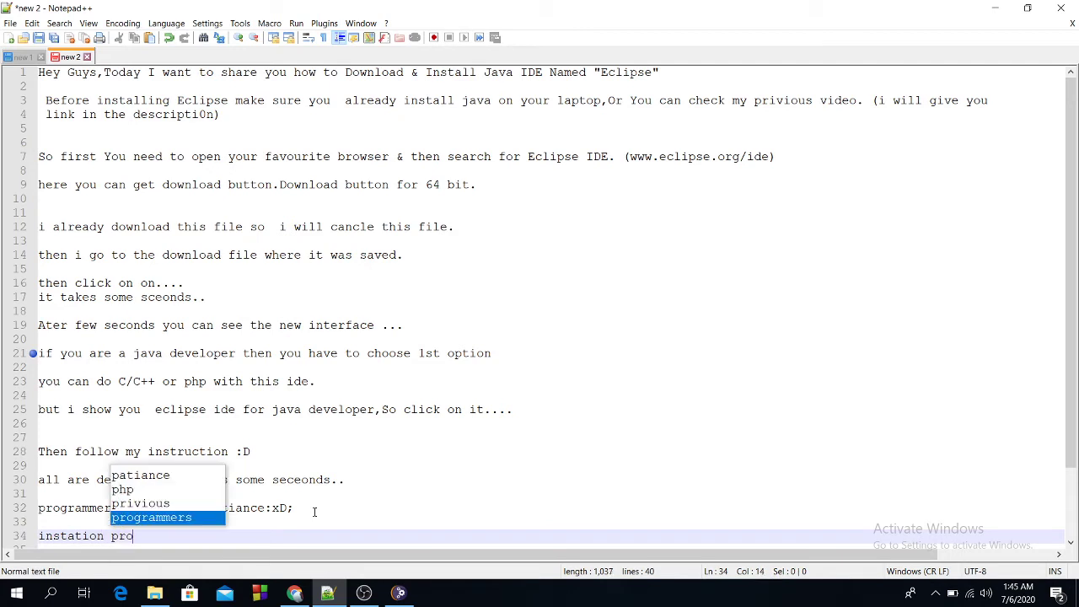
{"action": "type", "text": "cess"}
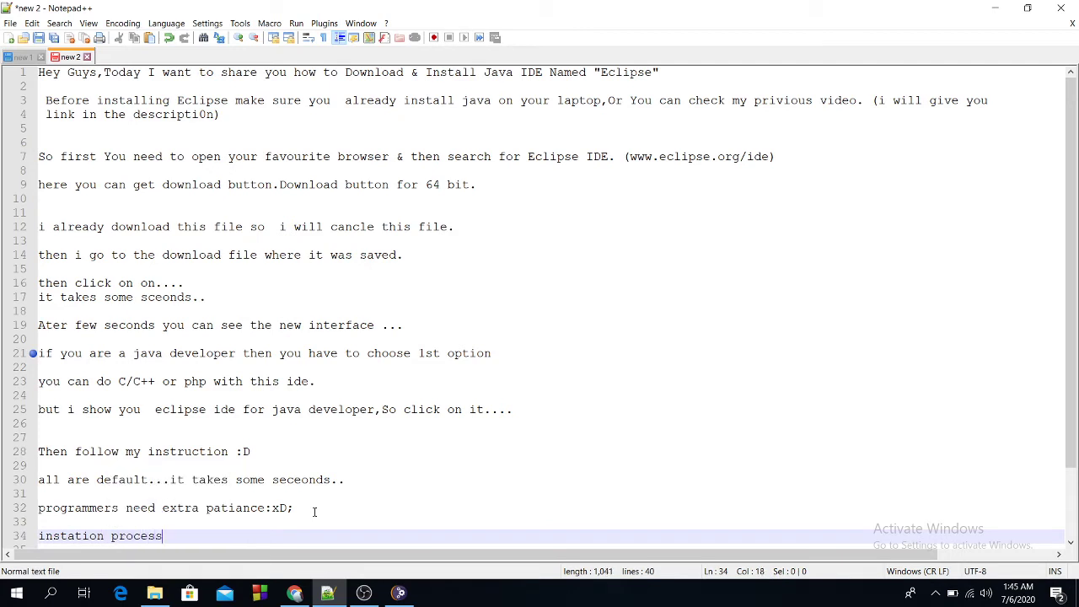
{"action": "type", "text": " d"}
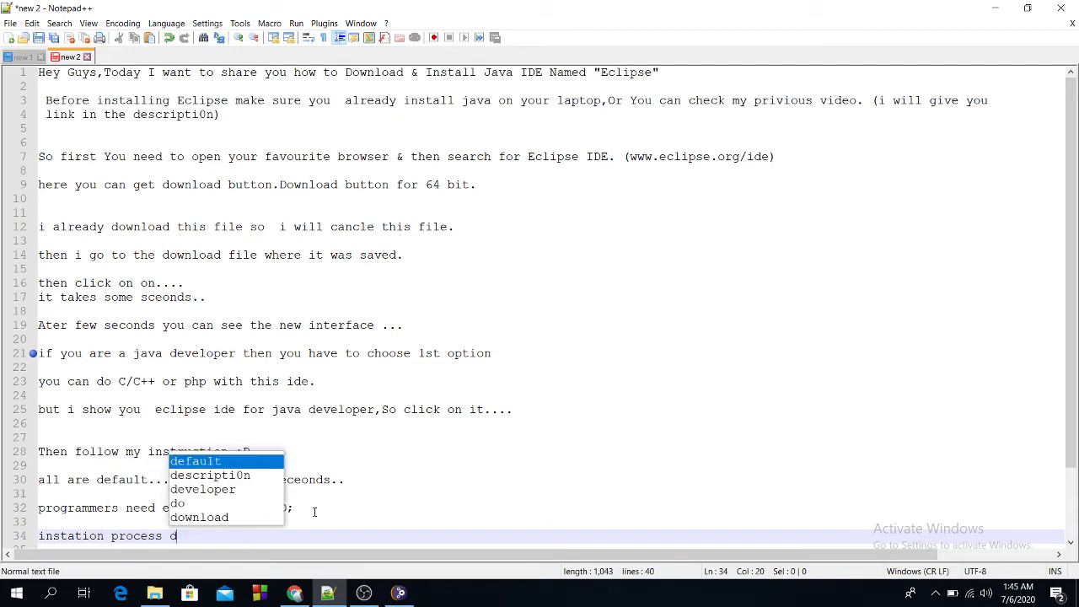
{"action": "type", "text": "epend "}
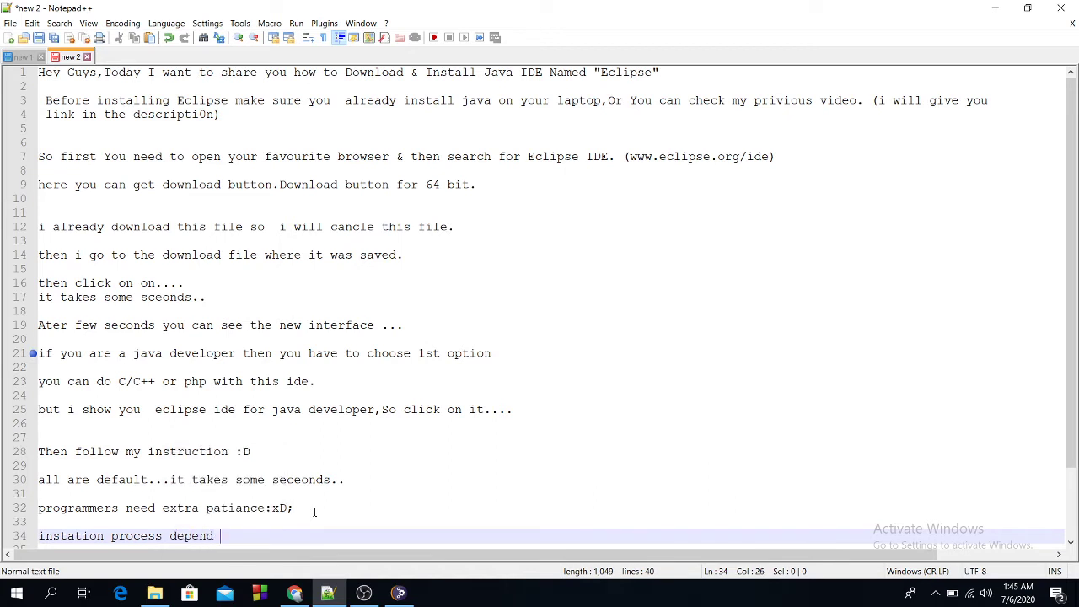
{"action": "type", "text": "on"}
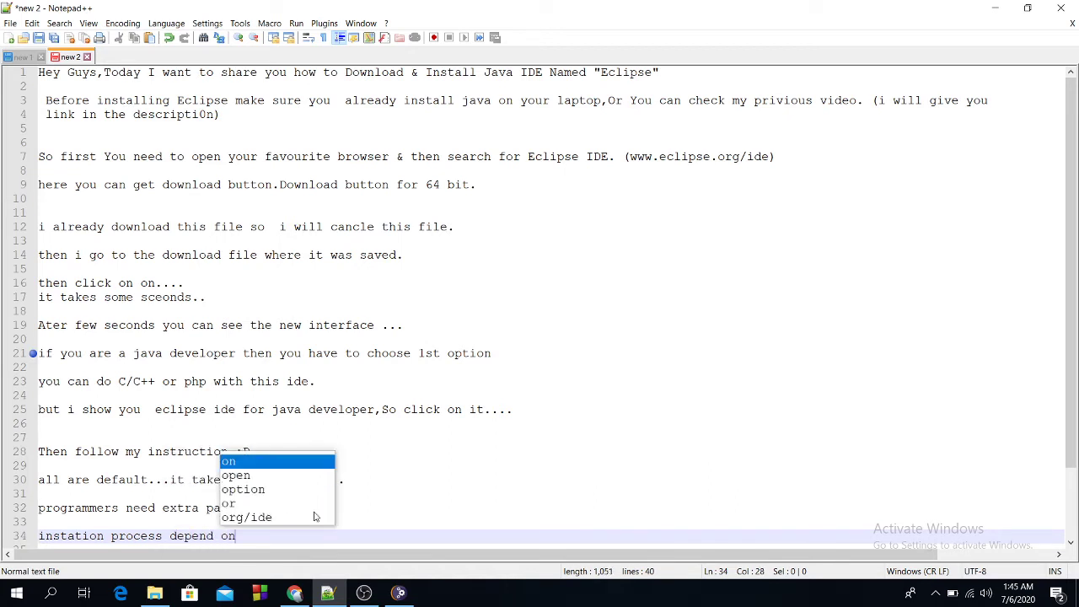
{"action": "type", "text": " your "}
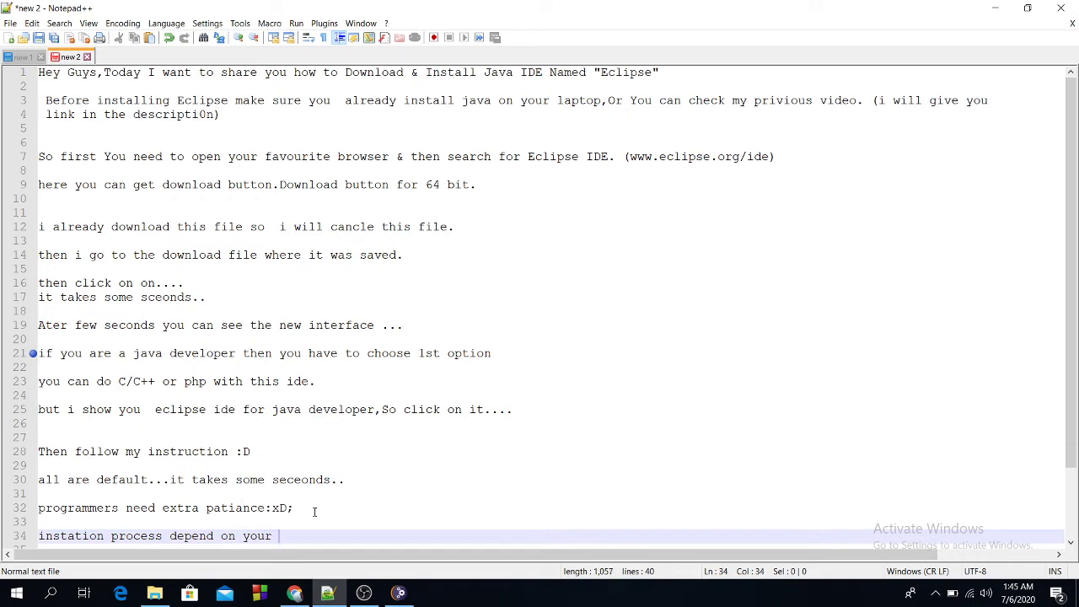
{"action": "type", "text": "pc/a"}
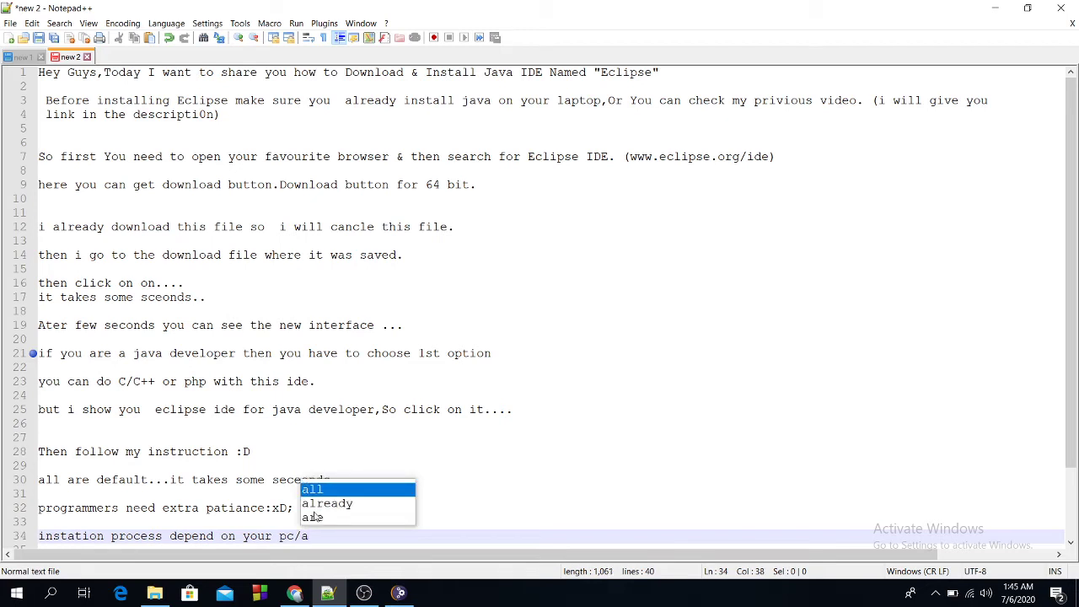
{"action": "key", "text": "BackSpace"}
{"action": "type", "text": "la"}
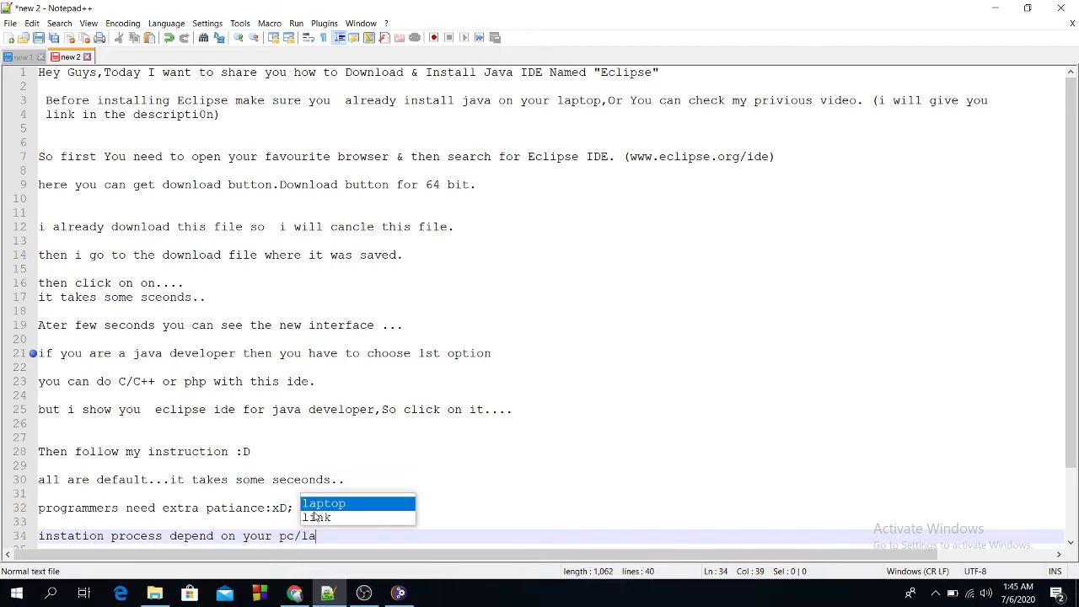
{"action": "key", "text": "Return"}
{"action": "scroll", "coordinate": [314, 511], "scroll_direction": "down", "scroll_amount": 1}
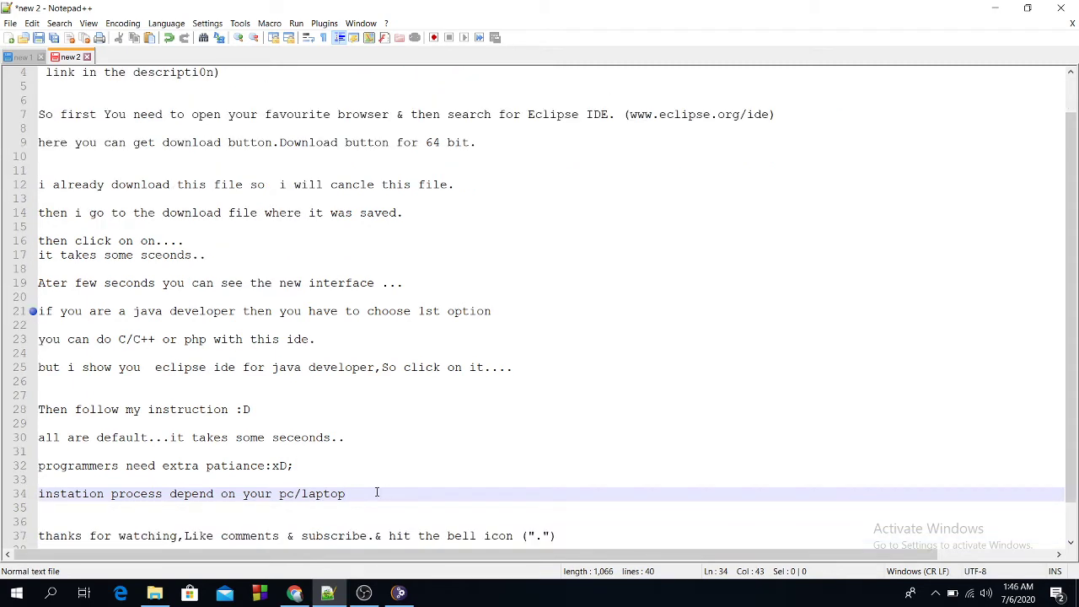
- Highlight the "instation process" line and insert five blank lines below it
{"action": "left_click_drag", "start_coordinate": [377, 494], "coordinate": [38, 494]}
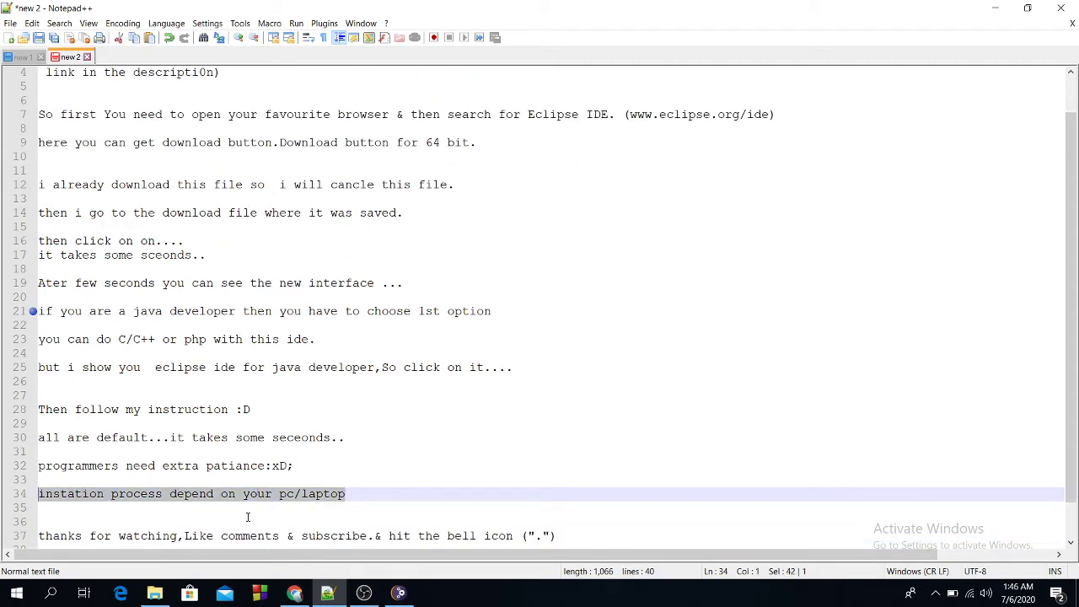
{"action": "left_click", "coordinate": [368, 507]}
{"action": "key", "text": "Return"}
{"action": "key", "text": "Return"}
{"action": "key", "text": "Return"}
{"action": "key", "text": "Return"}
{"action": "key", "text": "Return"}
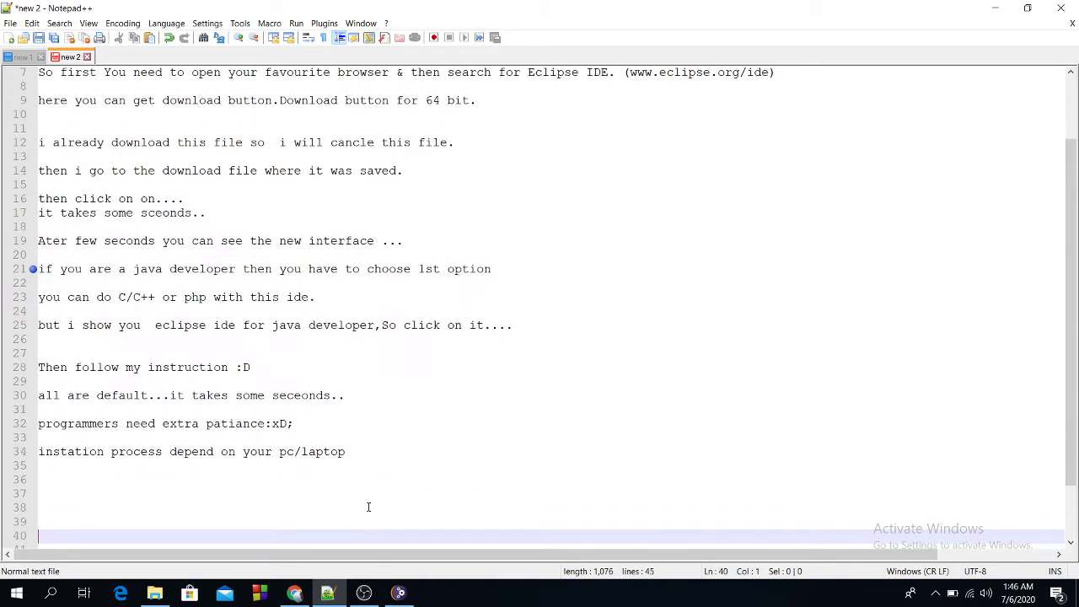
- Correct "instation" to "instalation" in the pc/laptop line and highlight the whole line
{"action": "left_click_drag", "start_coordinate": [349, 455], "coordinate": [38, 452]}
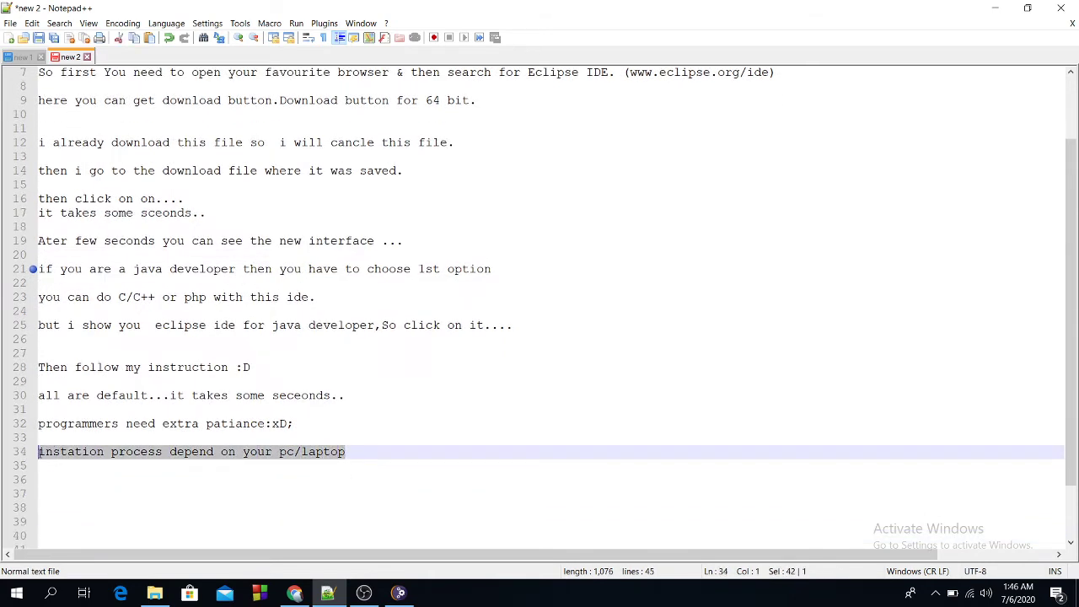
{"action": "left_click", "coordinate": [74, 452]}
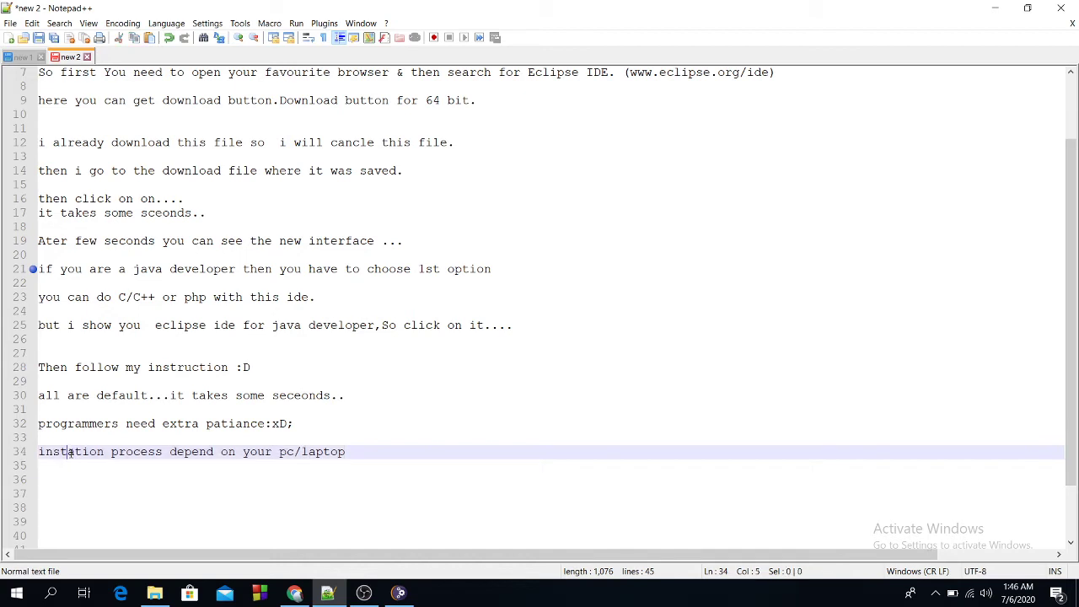
{"action": "type", "text": "la"}
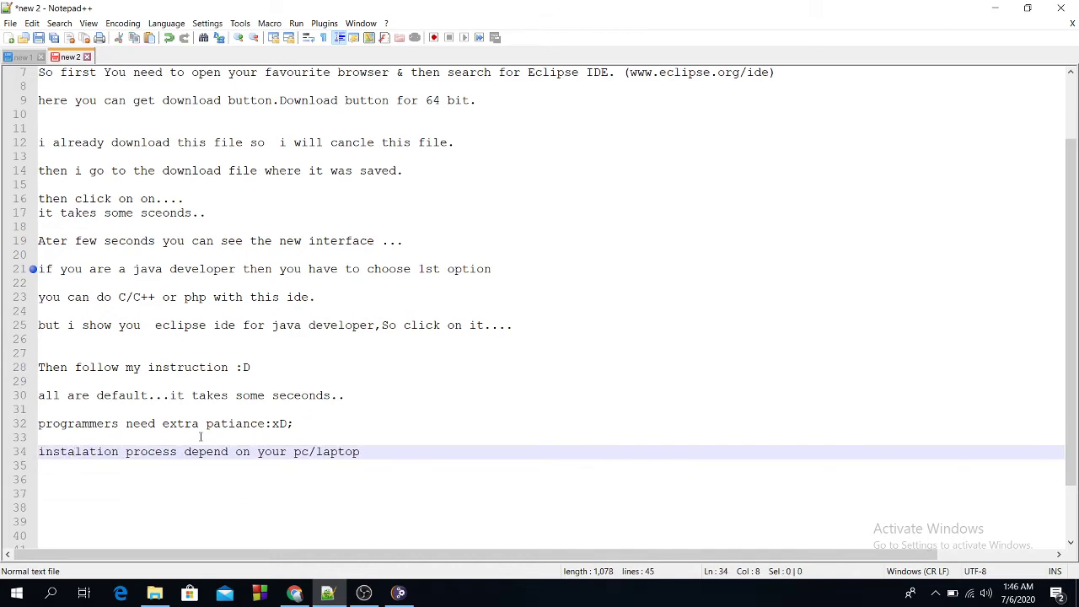
{"action": "left_click_drag", "start_coordinate": [40, 451], "coordinate": [363, 467]}
- Check the Eclipse installer, add "you can take a cup of tea :3" three lines below the pc/laptop note in Notepad++, and bookmark that line
{"action": "left_click", "coordinate": [399, 593]}
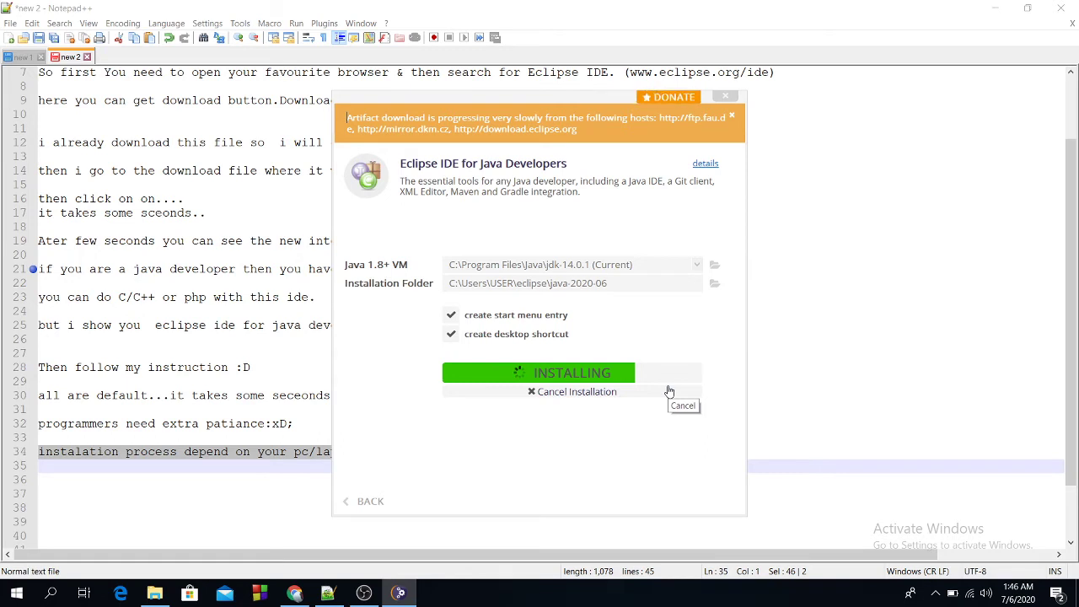
{"action": "left_click", "coordinate": [374, 452]}
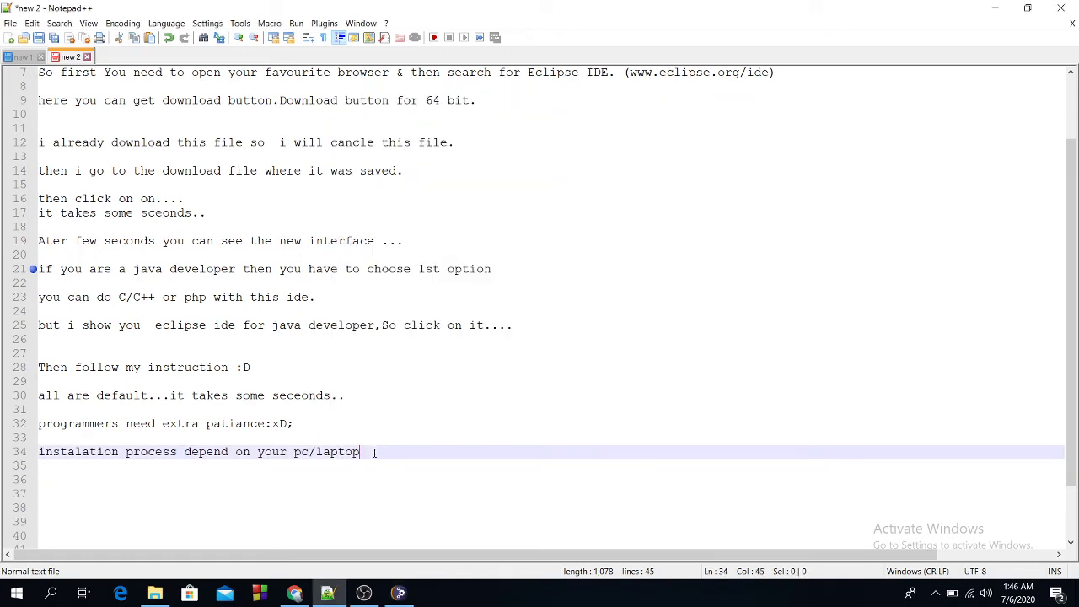
{"action": "key", "text": "Return"}
{"action": "key", "text": "Return"}
{"action": "key", "text": "Return"}
{"action": "type", "text": "y"}
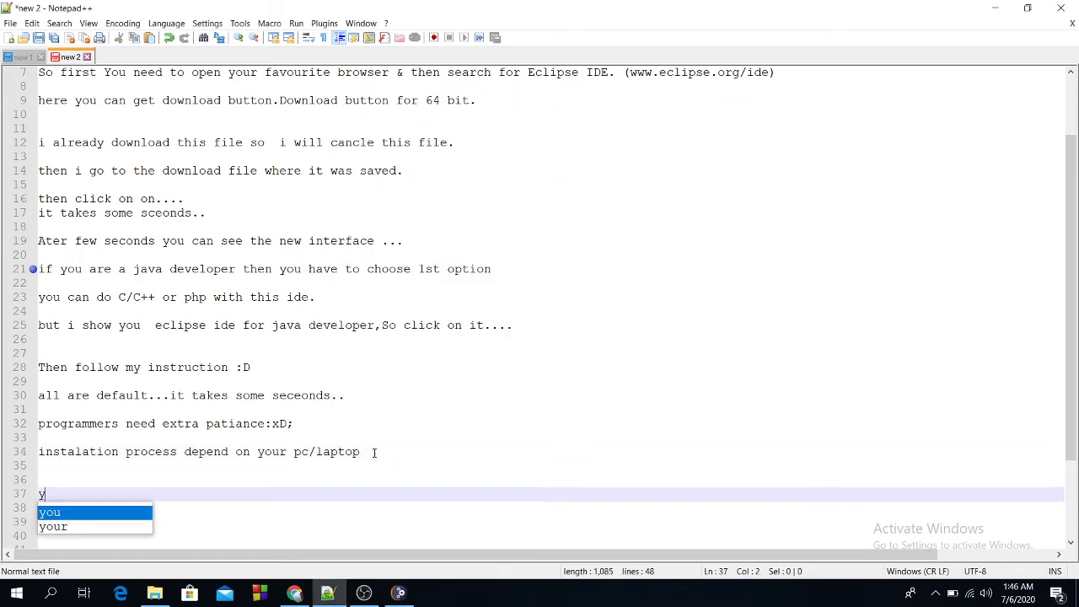
{"action": "type", "text": "ou can "}
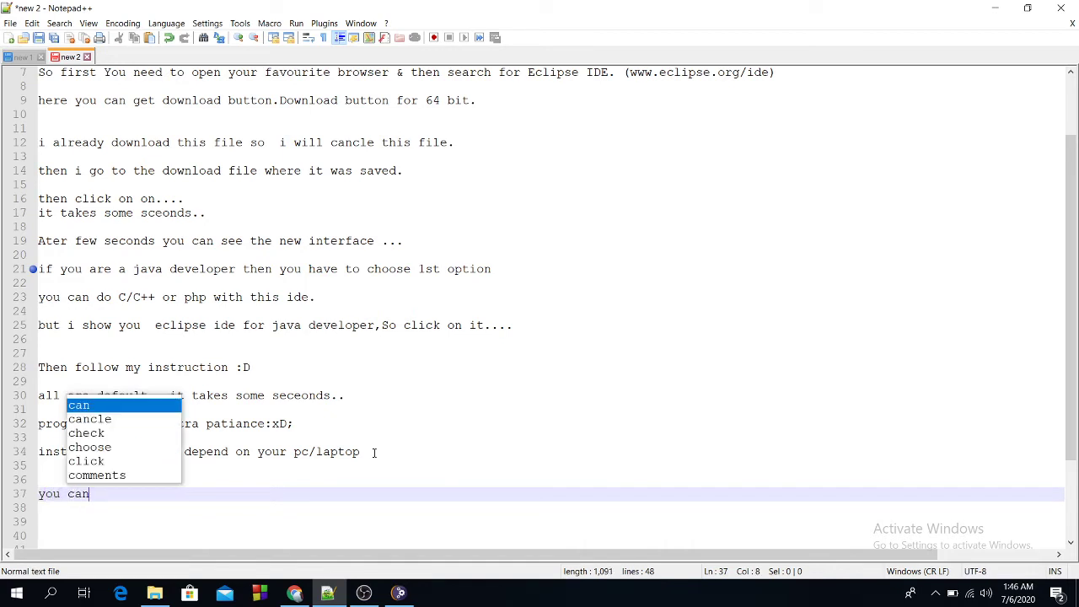
{"action": "type", "text": "ta"}
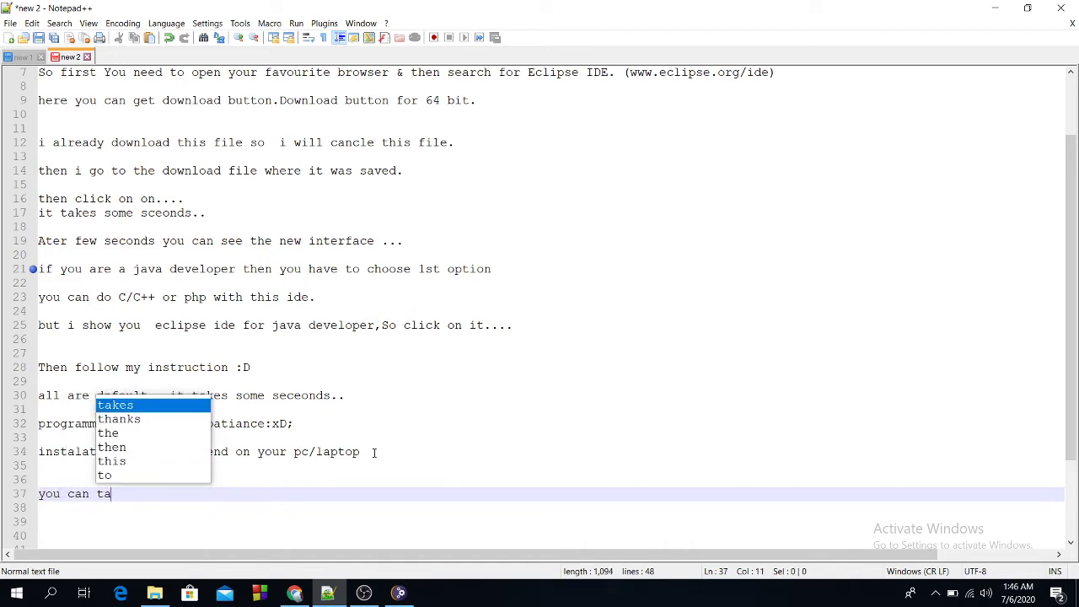
{"action": "type", "text": "ke "}
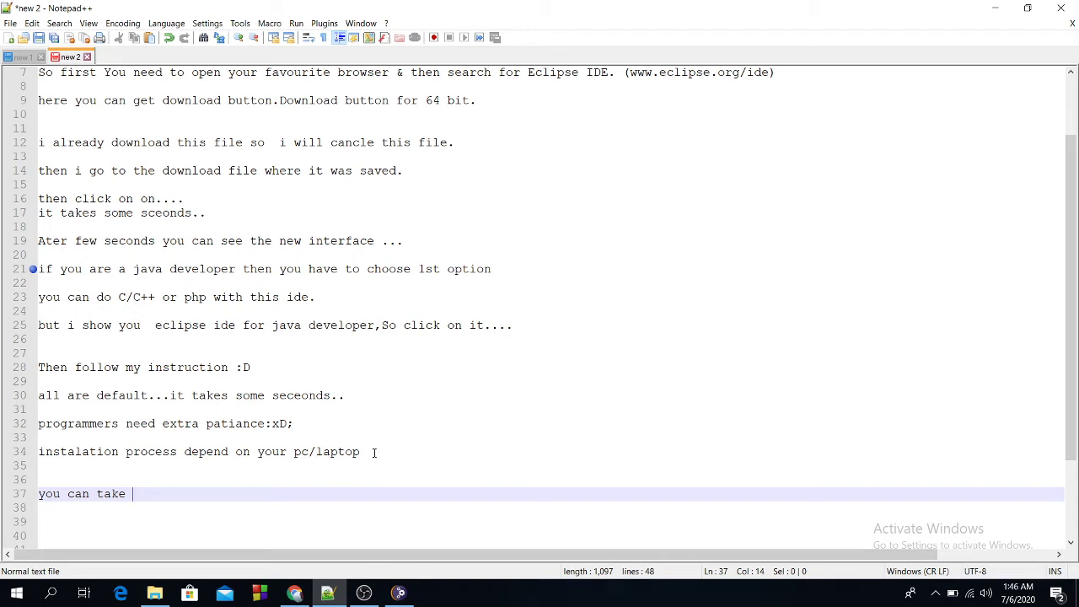
{"action": "type", "text": "a cup of tea :3"}
{"action": "key", "text": "ctrl+F2"}
{"action": "left_click_drag", "start_coordinate": [67, 494], "coordinate": [245, 495]}
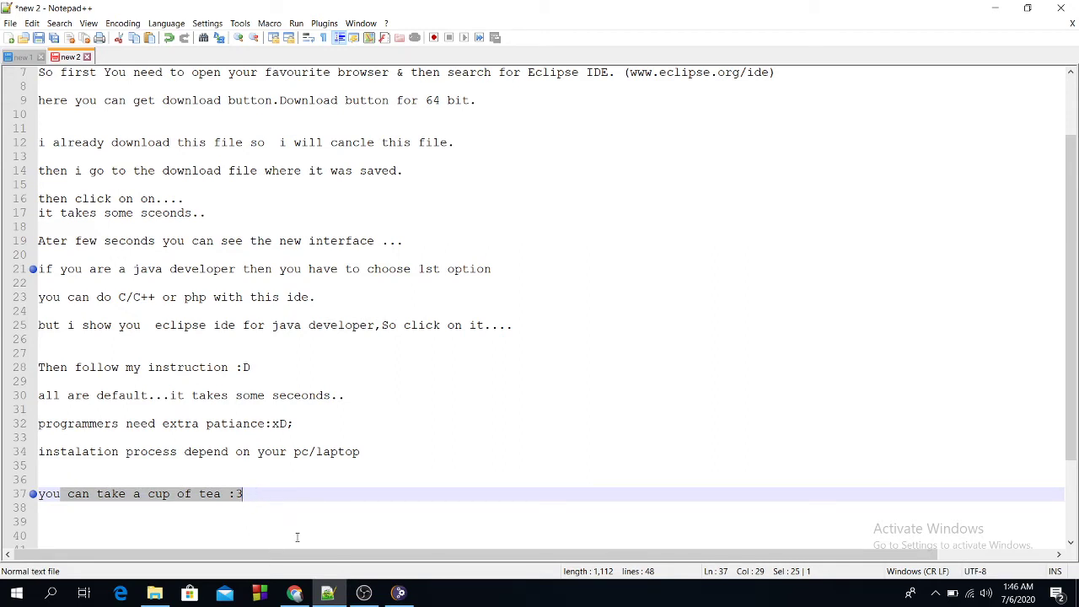
- Check the Eclipse installer's progress and switch to the Eclipse download thank-you page in Chrome
{"action": "left_click", "coordinate": [398, 593]}
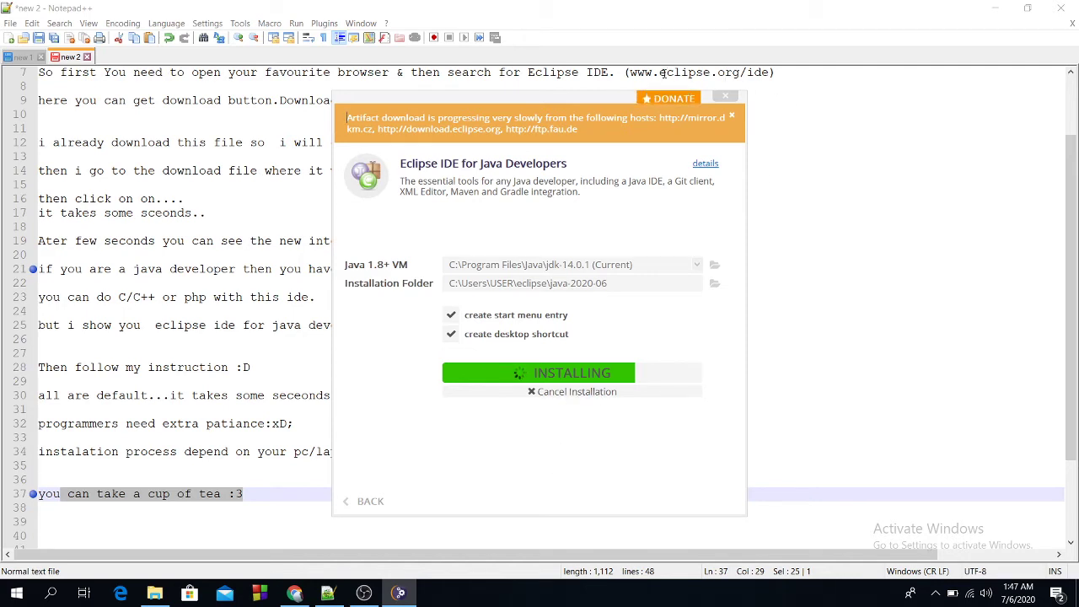
{"action": "left_click", "coordinate": [295, 593]}
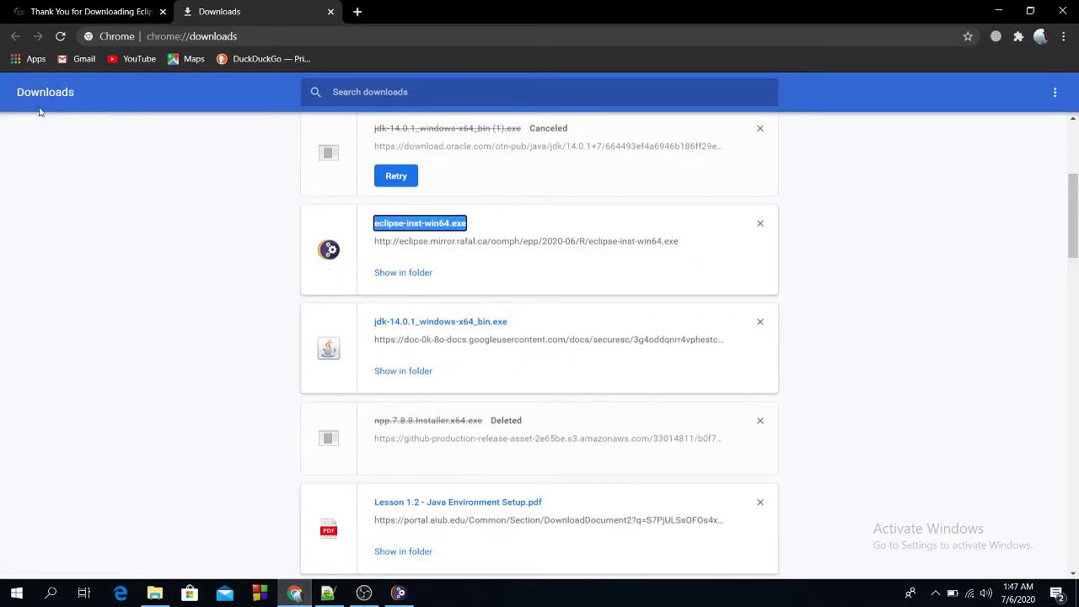
{"action": "left_click", "coordinate": [123, 10]}
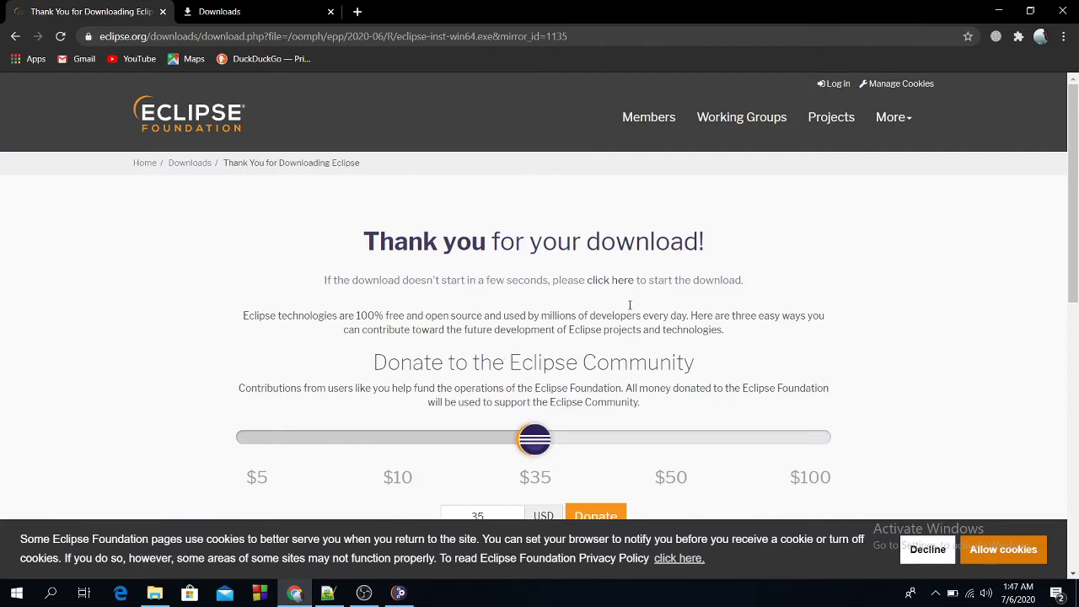
- Look through the Eclipse download thank-you page down to its footer and decline the cookies
{"action": "scroll", "coordinate": [629, 305], "scroll_direction": "down", "scroll_amount": 3}
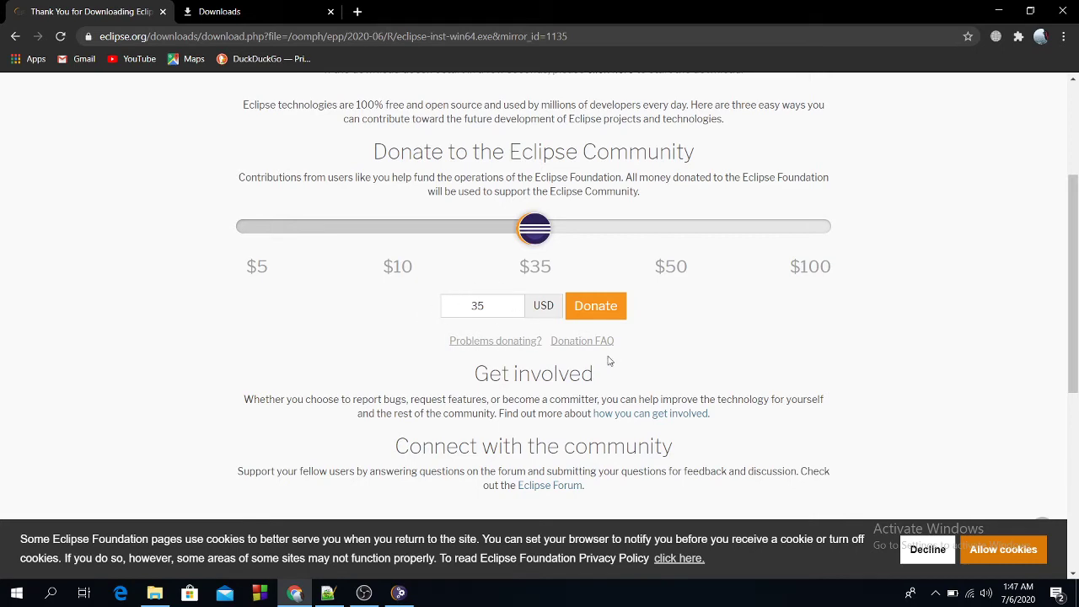
{"action": "scroll", "coordinate": [661, 430], "scroll_direction": "down", "scroll_amount": 2}
{"action": "scroll", "coordinate": [657, 430], "scroll_direction": "down", "scroll_amount": 2}
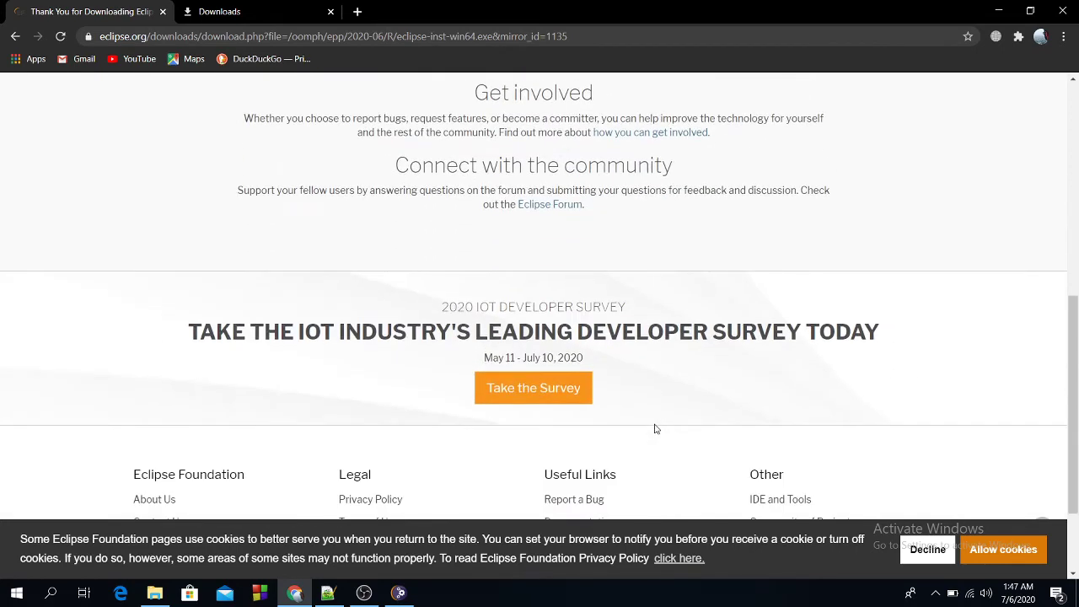
{"action": "scroll", "coordinate": [656, 429], "scroll_direction": "up", "scroll_amount": 6}
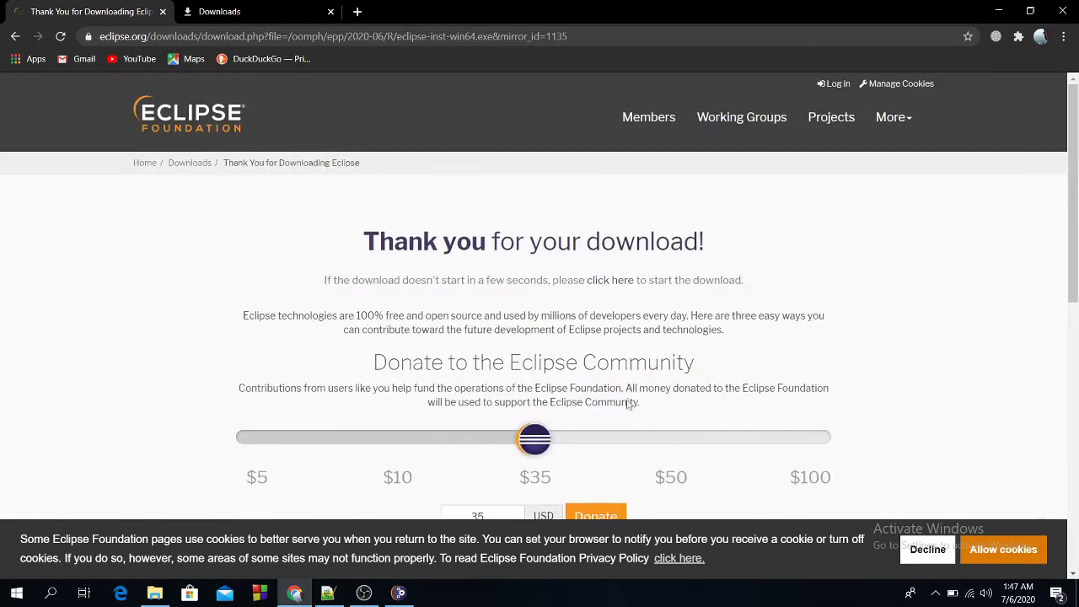
{"action": "scroll", "coordinate": [610, 331], "scroll_direction": "down", "scroll_amount": 3}
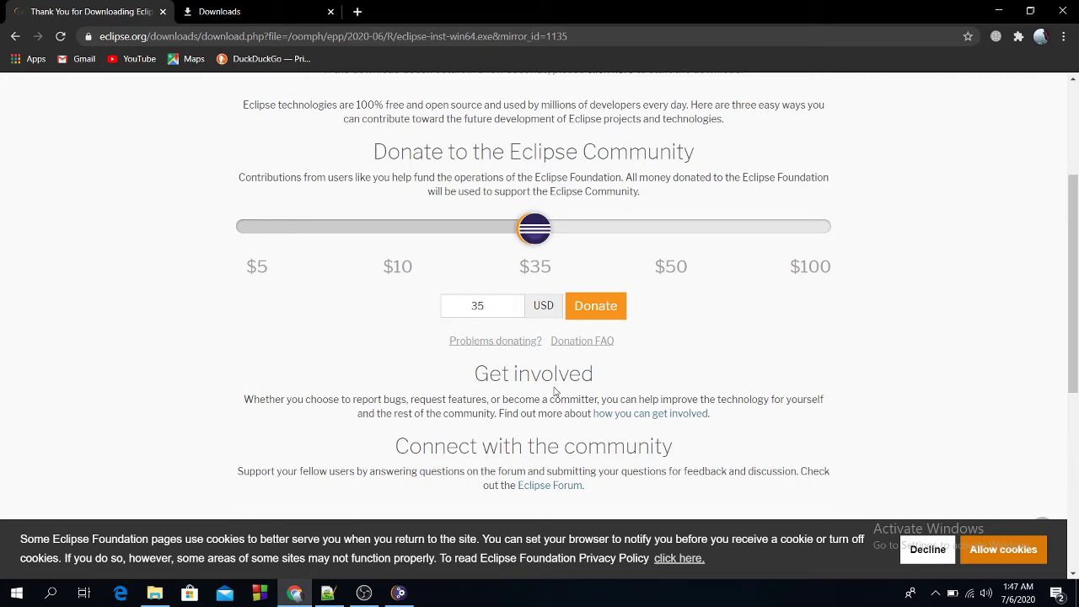
{"action": "scroll", "coordinate": [557, 396], "scroll_direction": "down", "scroll_amount": 5}
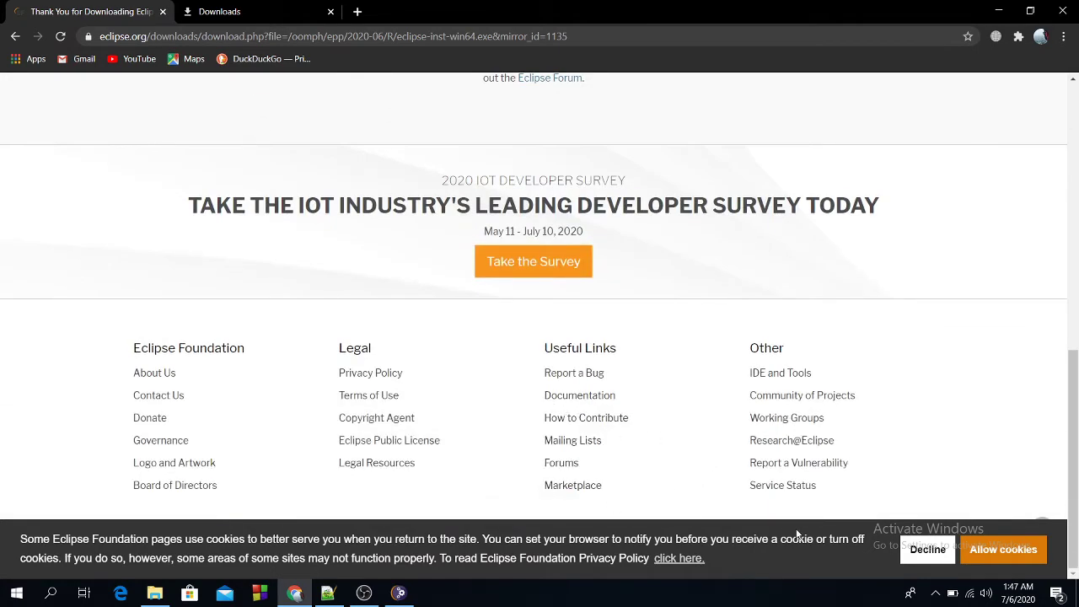
{"action": "left_click", "coordinate": [928, 549]}
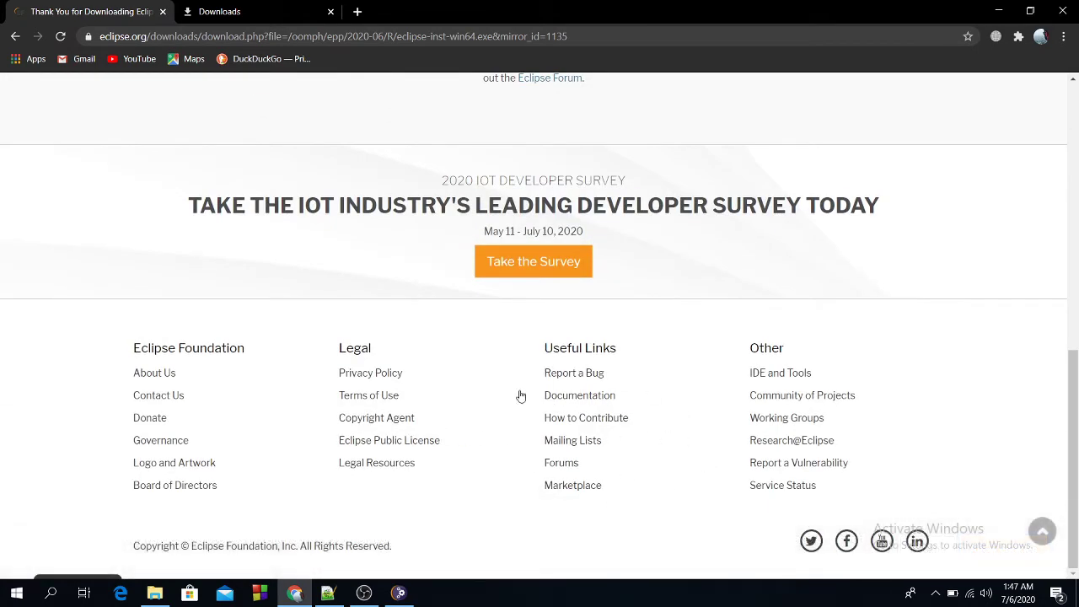
- Check the Eclipse installer's progress, return briefly to the Notepad++ notes, and bring the installer back up
{"action": "left_click", "coordinate": [399, 593]}
{"action": "left_click", "coordinate": [328, 592]}
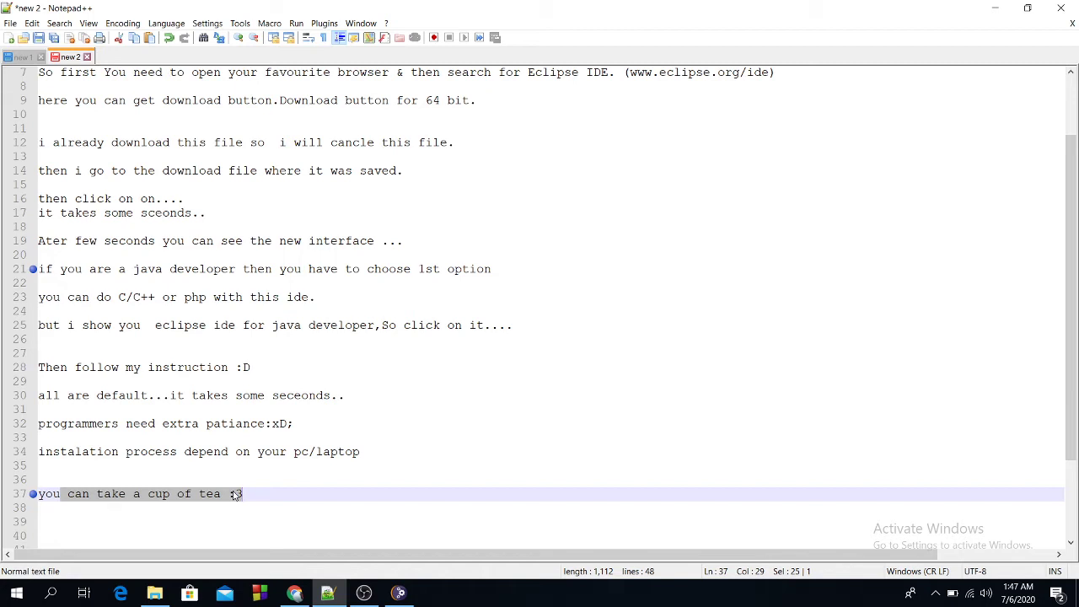
{"action": "left_click", "coordinate": [401, 595]}
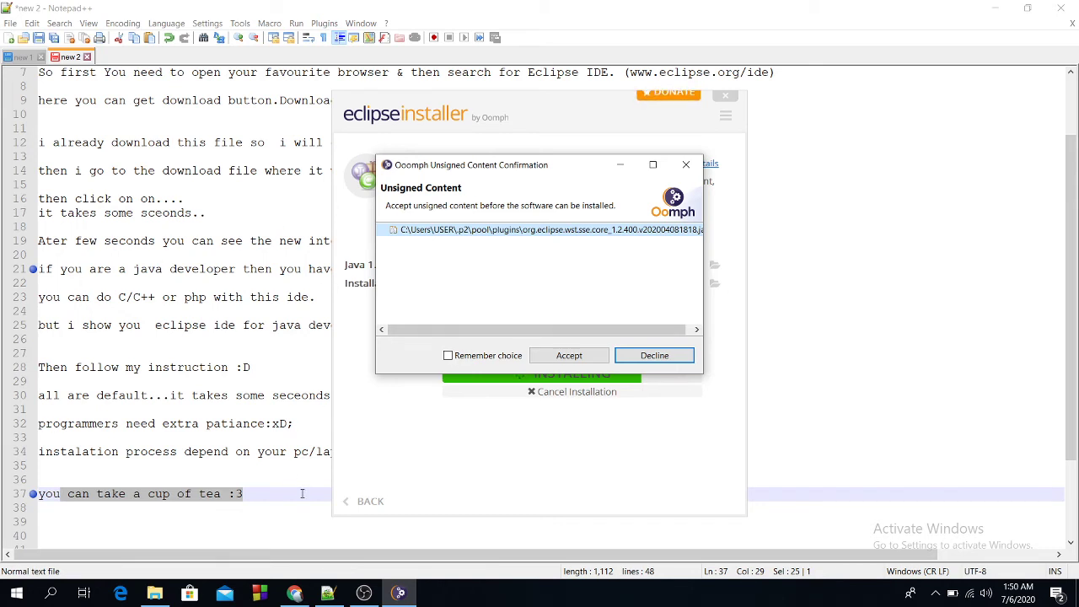
- Add the line "compelet:D" three lines below the cup of tea note in Notepad++
{"action": "left_click", "coordinate": [260, 496]}
{"action": "key", "text": "Return"}
{"action": "key", "text": "Return"}
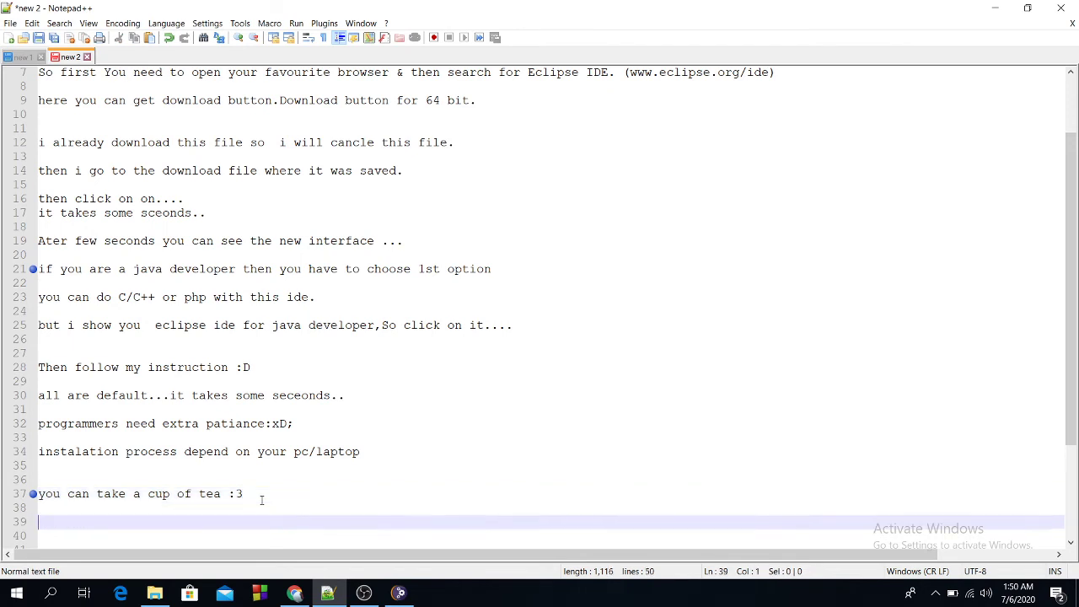
{"action": "key", "text": "Return"}
{"action": "type", "text": "comp"}
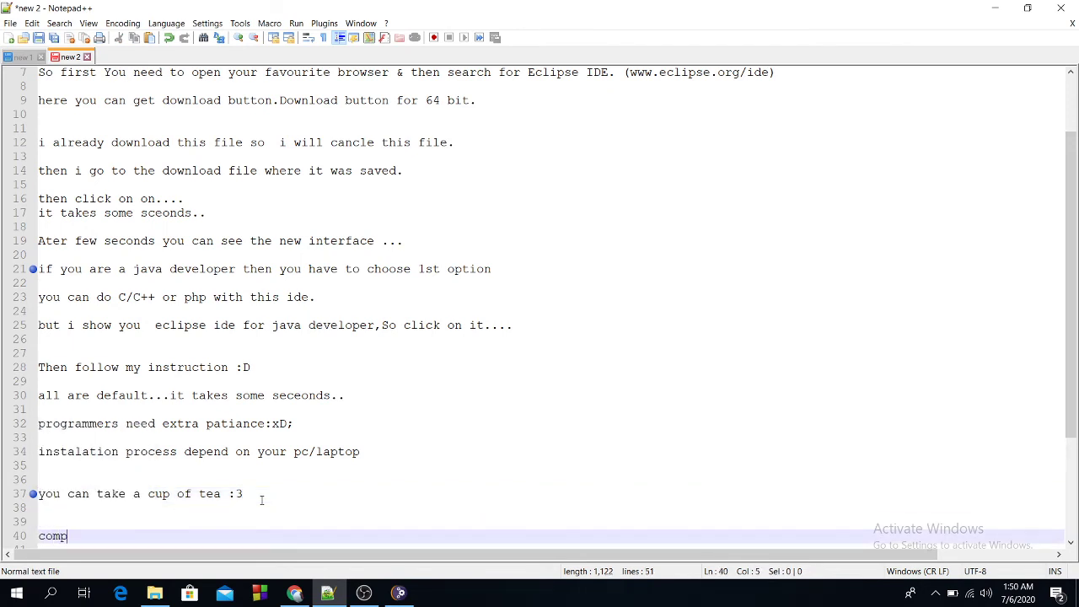
{"action": "type", "text": "elet:D"}
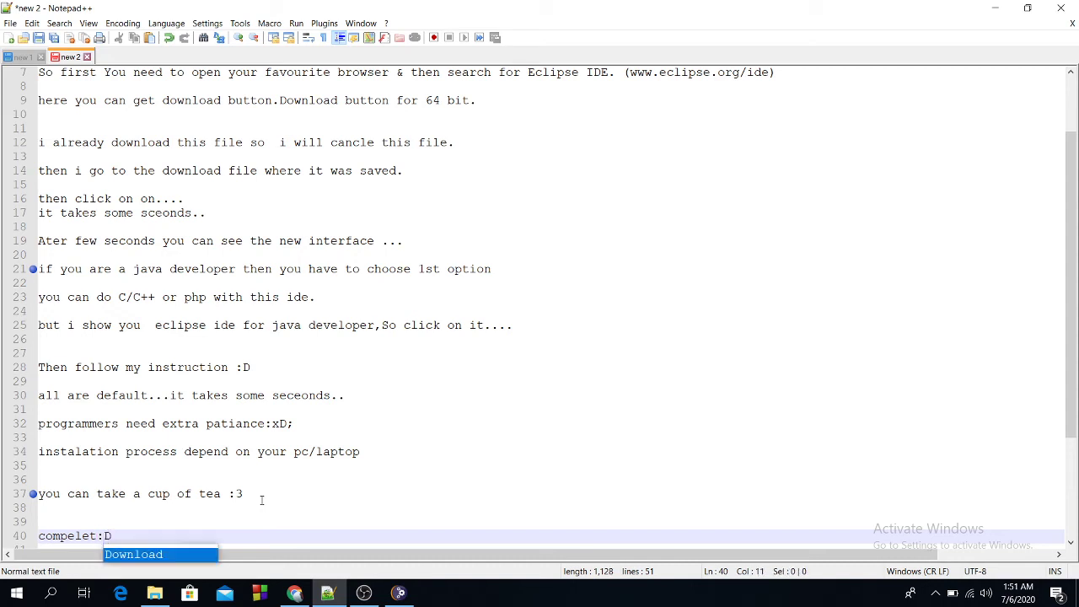
- Switch to the Eclipse installer and accept the unsigned content so the installation can finish
{"action": "left_click", "coordinate": [398, 593]}
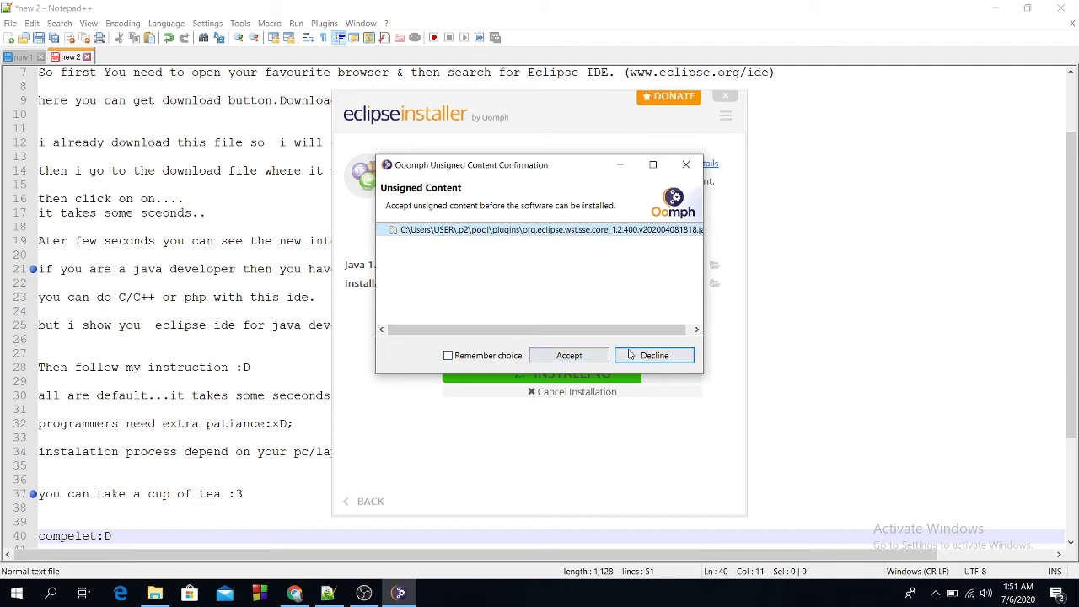
{"action": "left_click", "coordinate": [574, 361]}
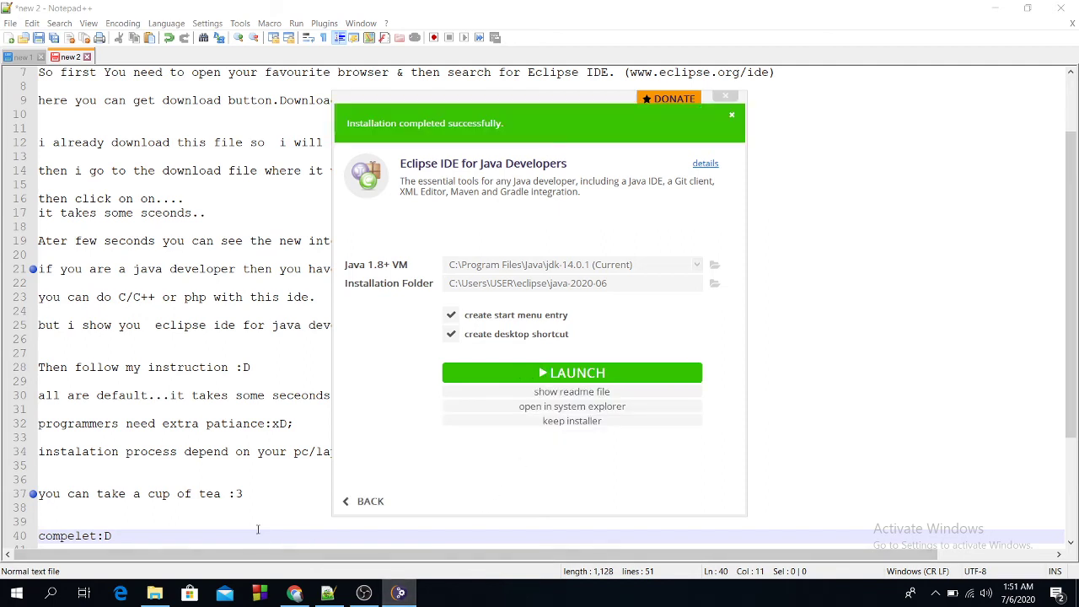
- Add "click launch." three lines below "compelet:D" in the Notepad++ notes and highlight most of the new line
{"action": "left_click", "coordinate": [161, 526]}
{"action": "left_click", "coordinate": [132, 538]}
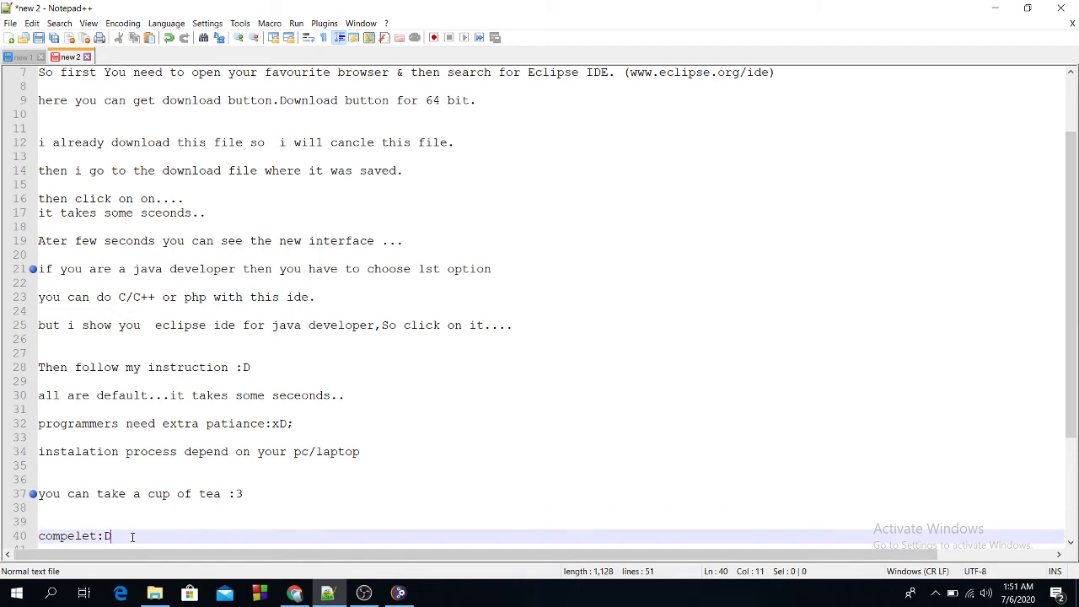
{"action": "key", "text": "Return"}
{"action": "key", "text": "Return"}
{"action": "key", "text": "Return"}
{"action": "type", "text": "click "}
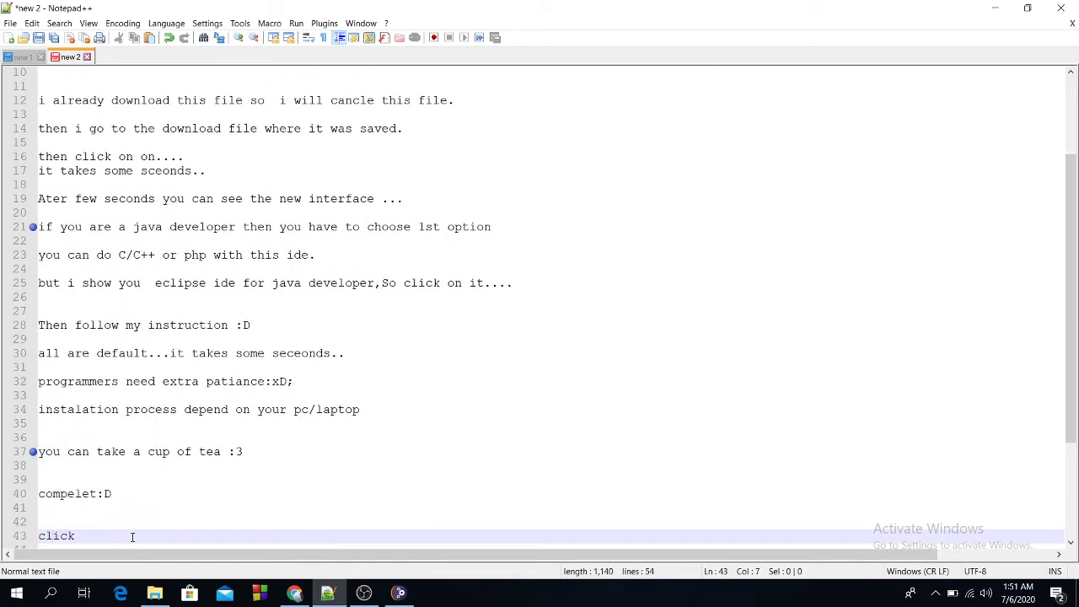
{"action": "type", "text": "launch."}
{"action": "scroll", "coordinate": [127, 533], "scroll_direction": "down", "scroll_amount": 1}
{"action": "left_click_drag", "start_coordinate": [141, 498], "coordinate": [52, 496]}
- Launch the Eclipse IDE from the installer and minimize the Notepad++ and Chrome windows
{"action": "left_click", "coordinate": [399, 595]}
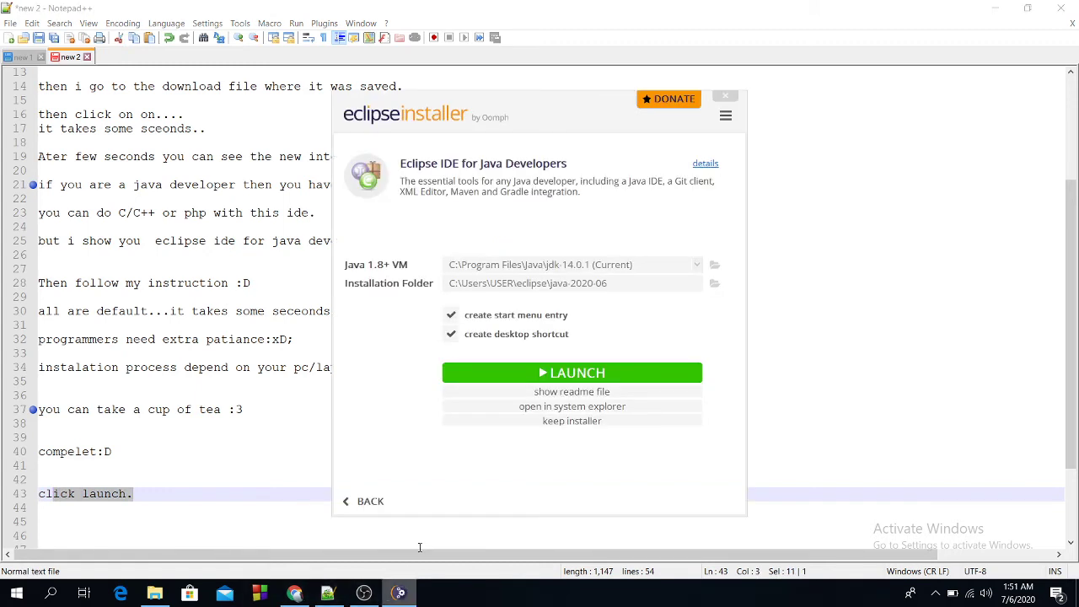
{"action": "left_click", "coordinate": [573, 376]}
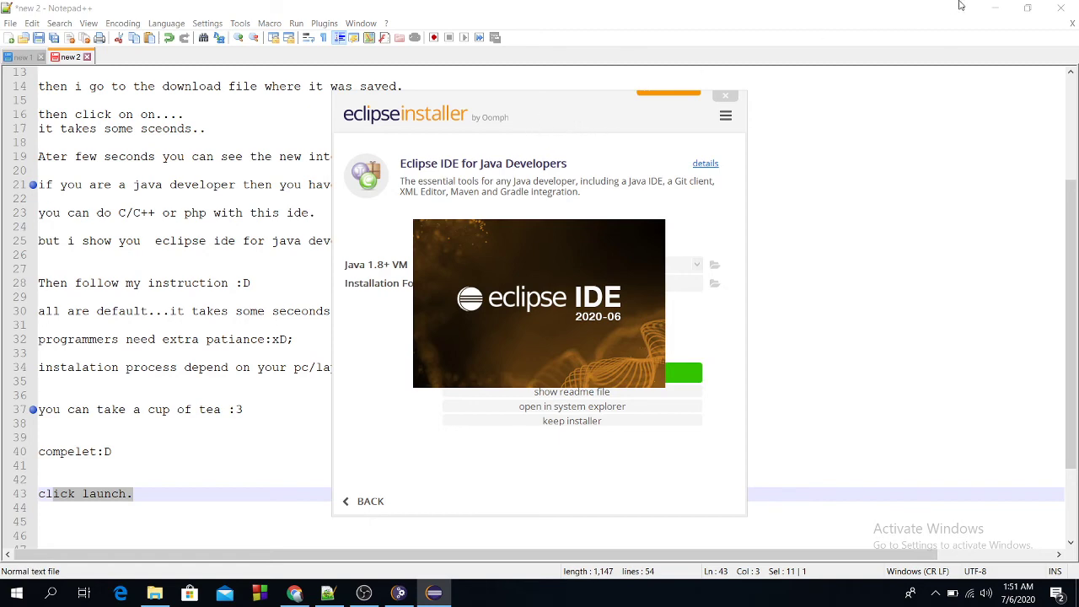
{"action": "left_click", "coordinate": [995, 7]}
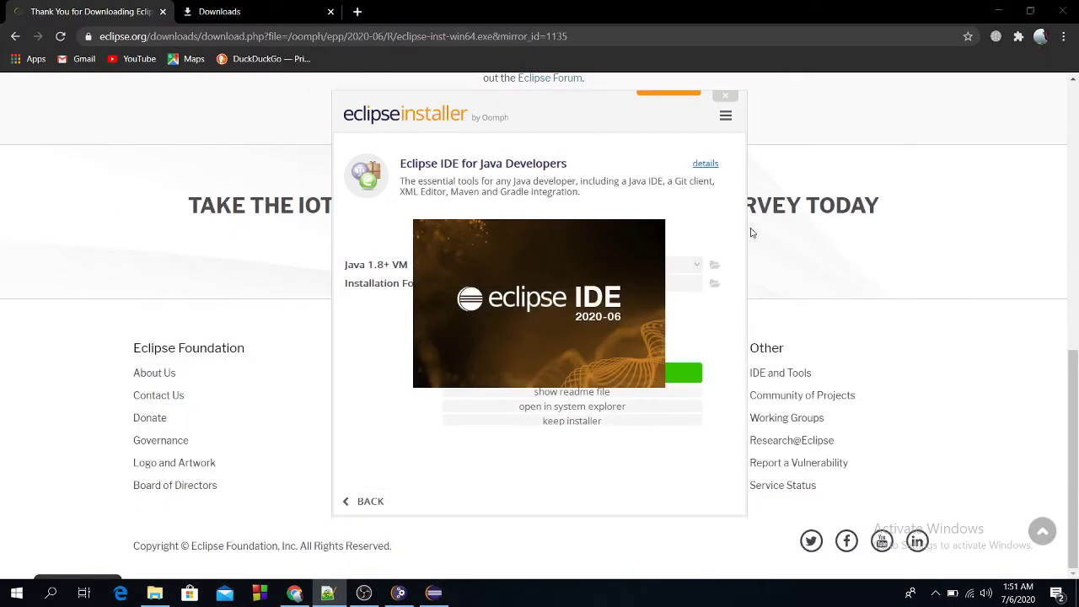
{"action": "left_click", "coordinate": [1000, 11]}
{"action": "left_click", "coordinate": [999, 11]}
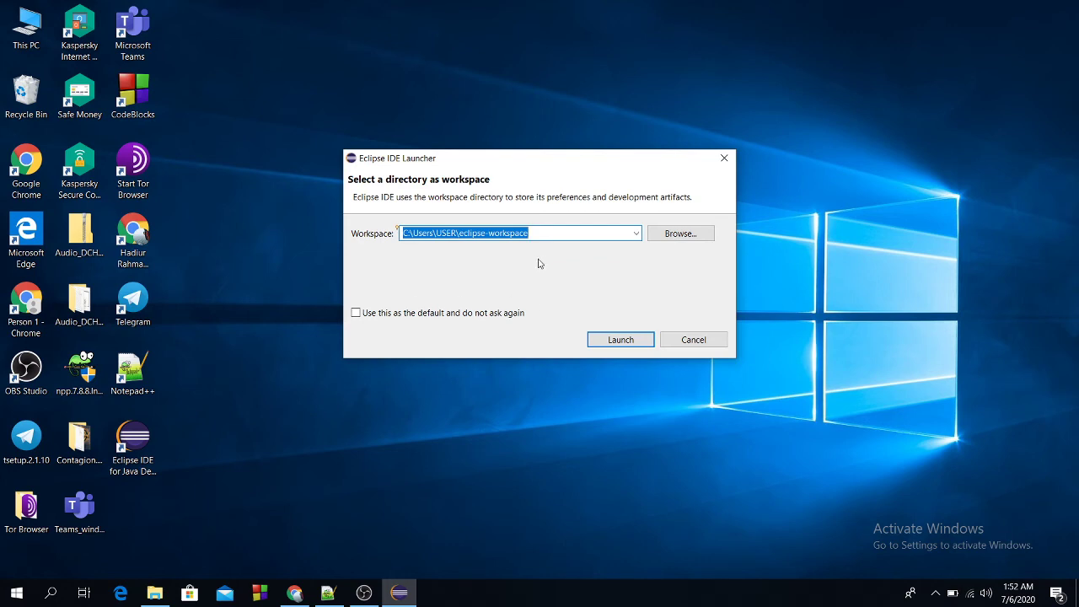
- Choose the Documents folder as the Eclipse workspace and extend its path to C:\Users\USER\Documents\esclipse
{"action": "left_click", "coordinate": [690, 239]}
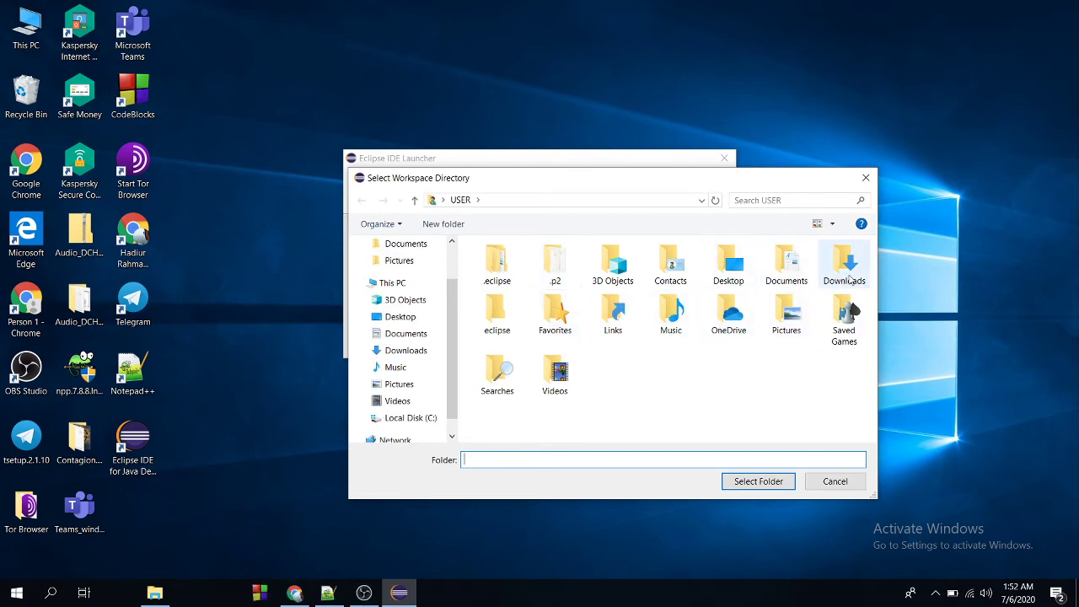
{"action": "left_click", "coordinate": [786, 274]}
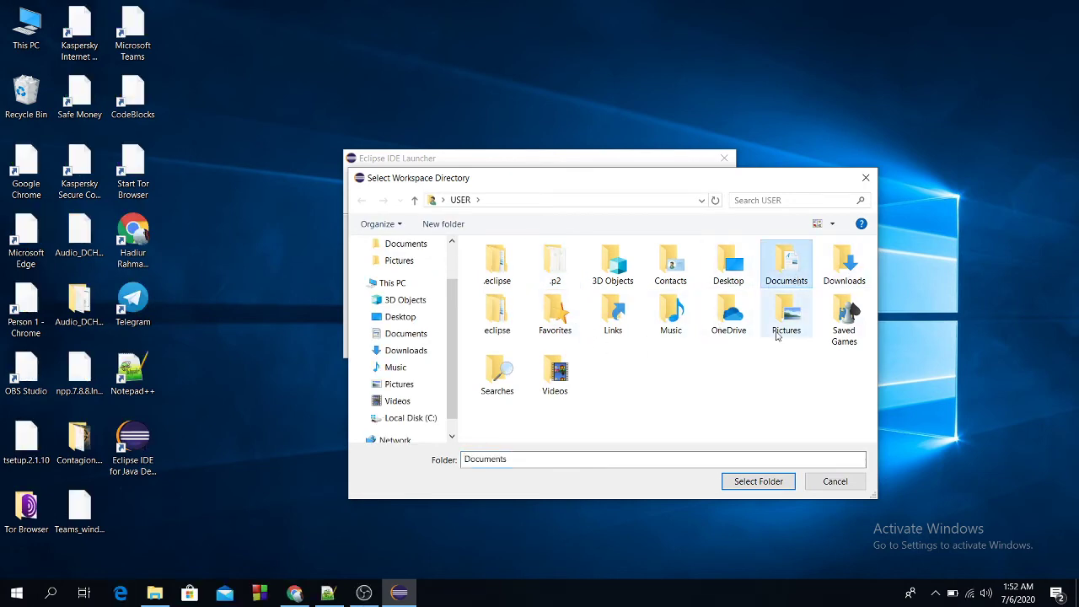
{"action": "left_click", "coordinate": [757, 481]}
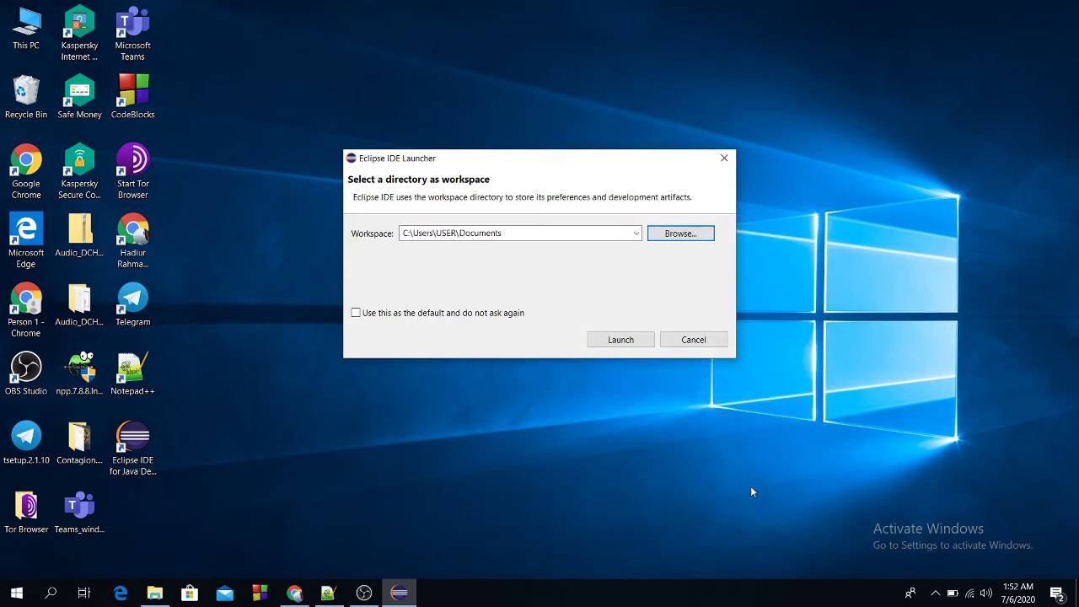
{"action": "left_click", "coordinate": [534, 236]}
{"action": "left_click", "coordinate": [535, 236]}
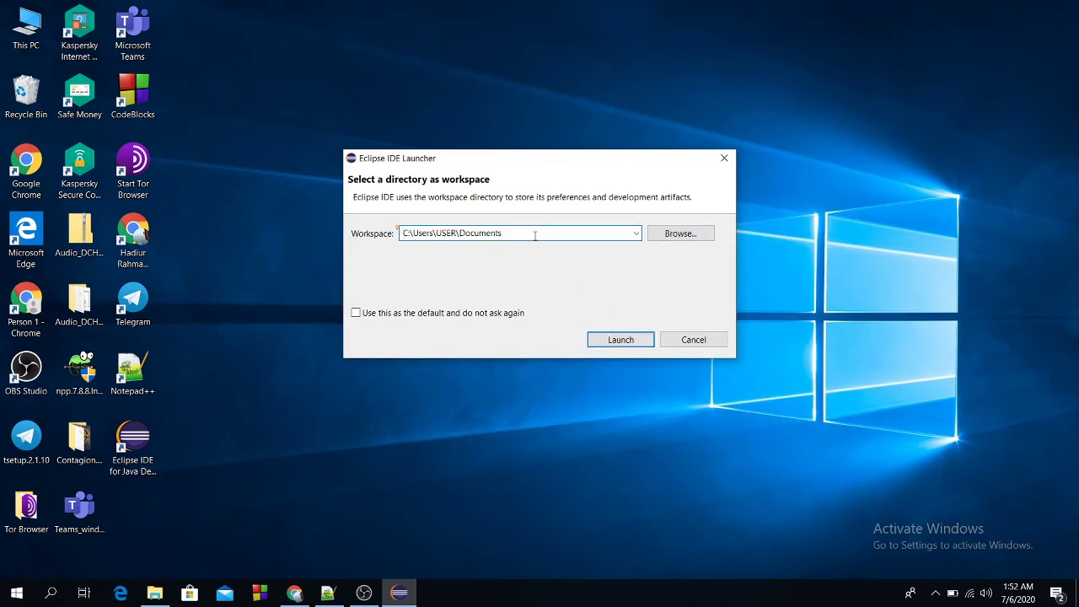
{"action": "type", "text": "\\esclipse"}
- Make the chosen workspace the default without asking again and launch the Eclipse IDE
{"action": "left_click", "coordinate": [356, 315]}
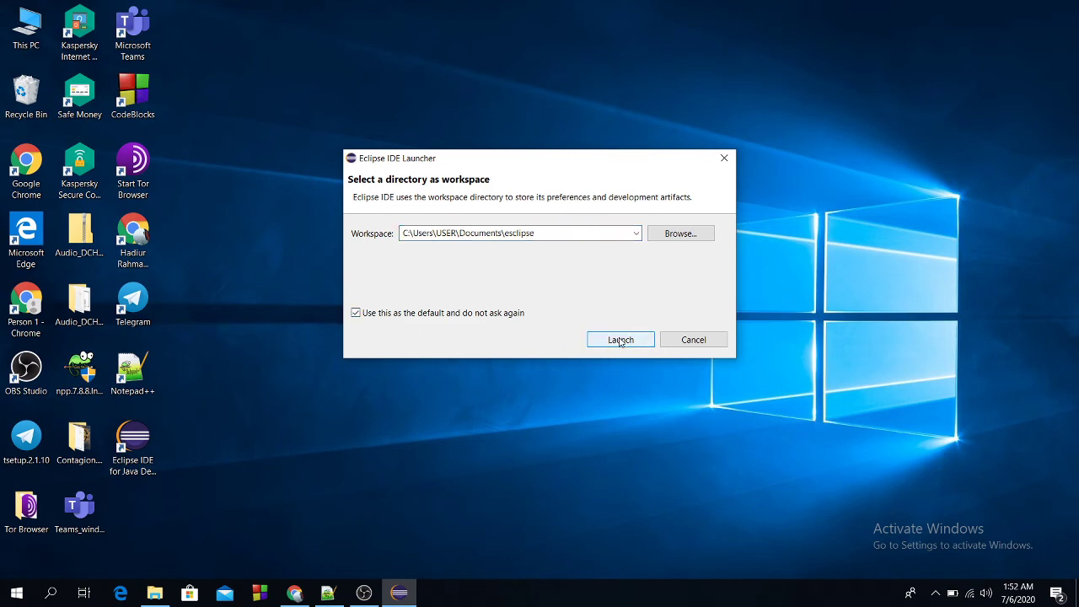
{"action": "left_click", "coordinate": [620, 341]}
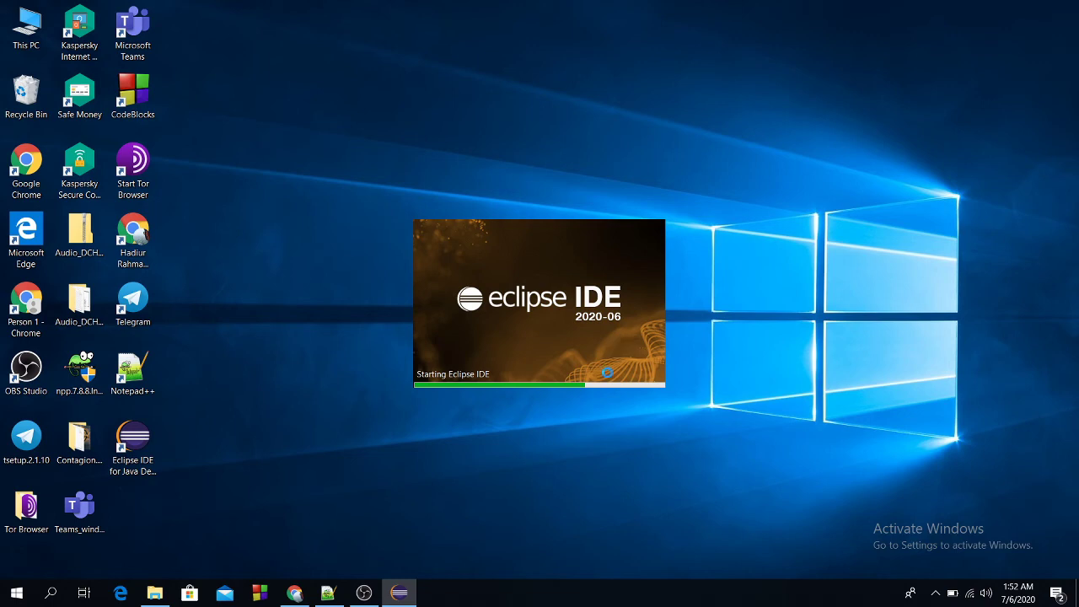
{"action": "mouse_move", "coordinate": [395, 596]}
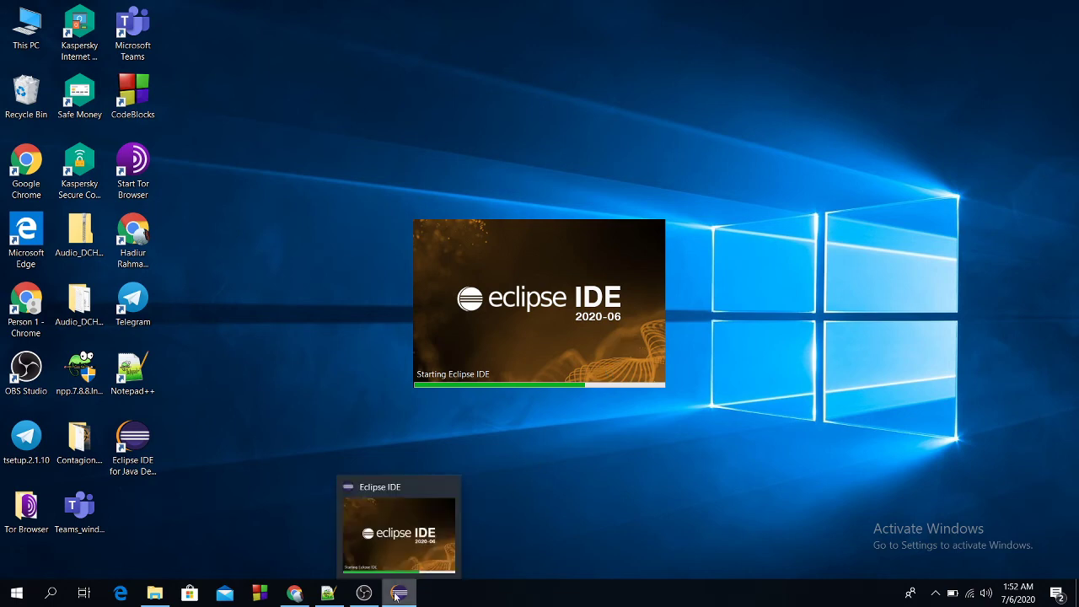
{"action": "left_click", "coordinate": [403, 544]}
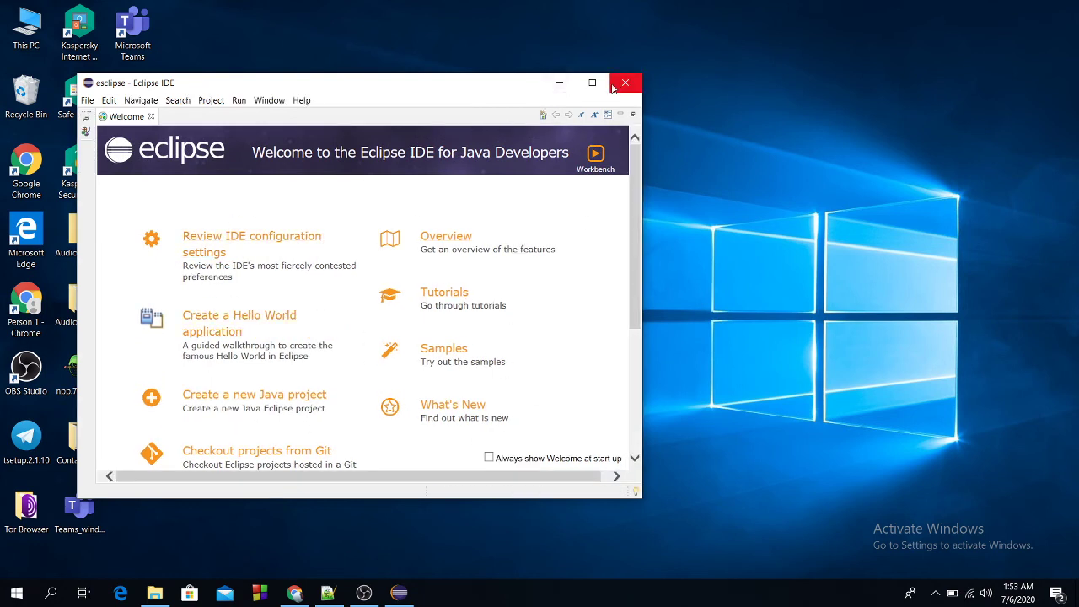
- Maximize the Eclipse IDE window and close its Welcome page
{"action": "left_click", "coordinate": [592, 82]}
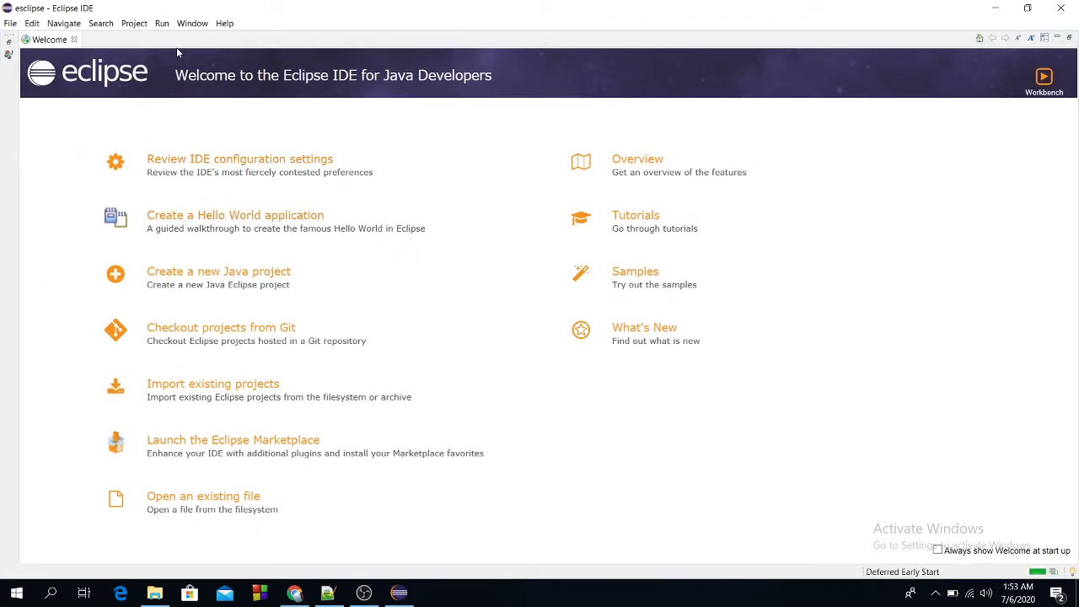
{"action": "left_click", "coordinate": [996, 8]}
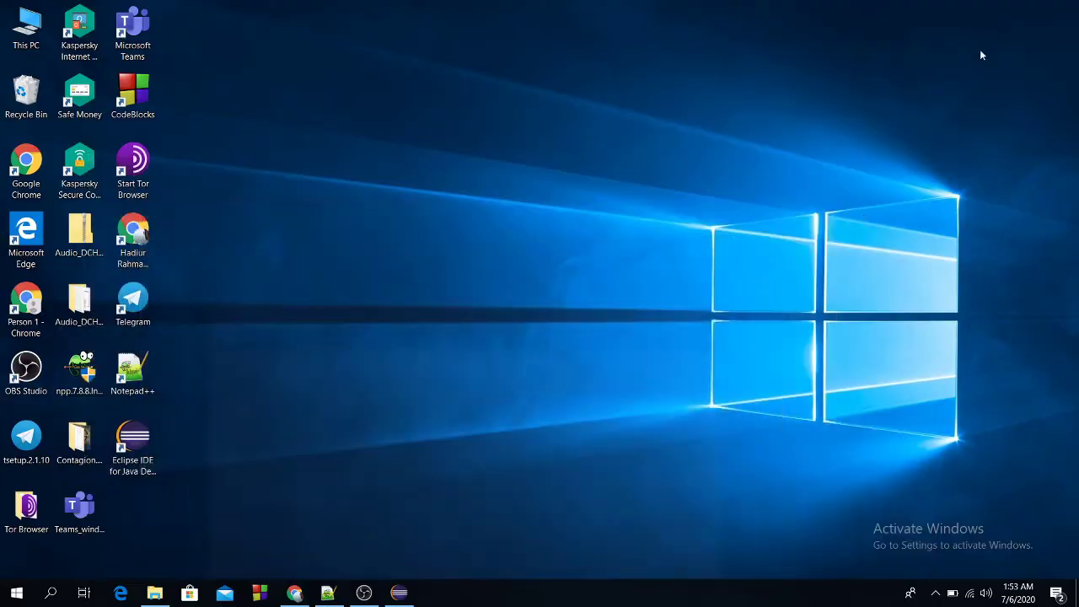
{"action": "left_click", "coordinate": [399, 593]}
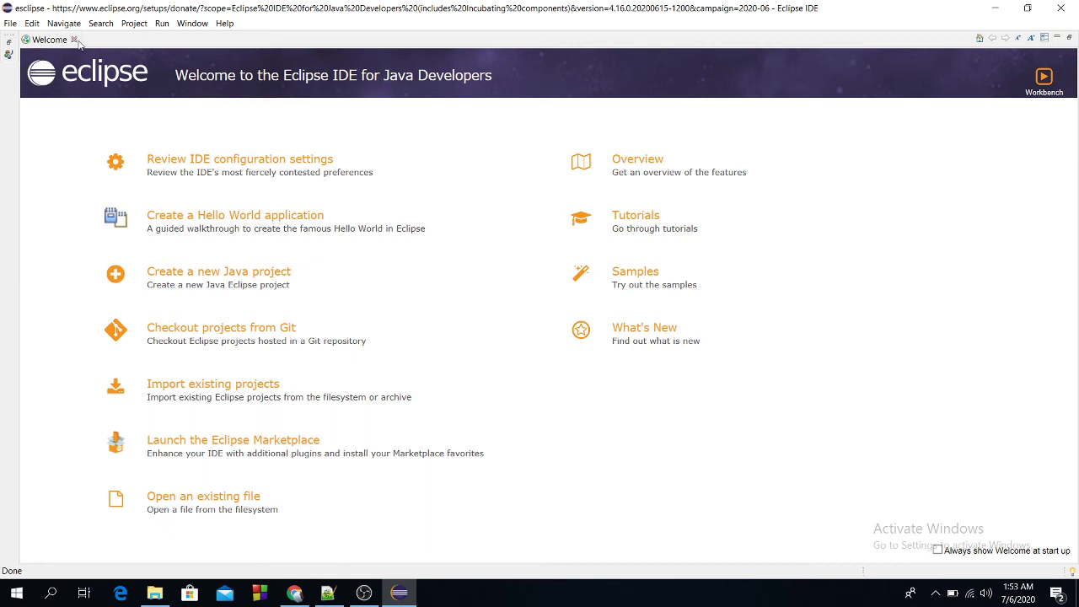
{"action": "left_click", "coordinate": [74, 39]}
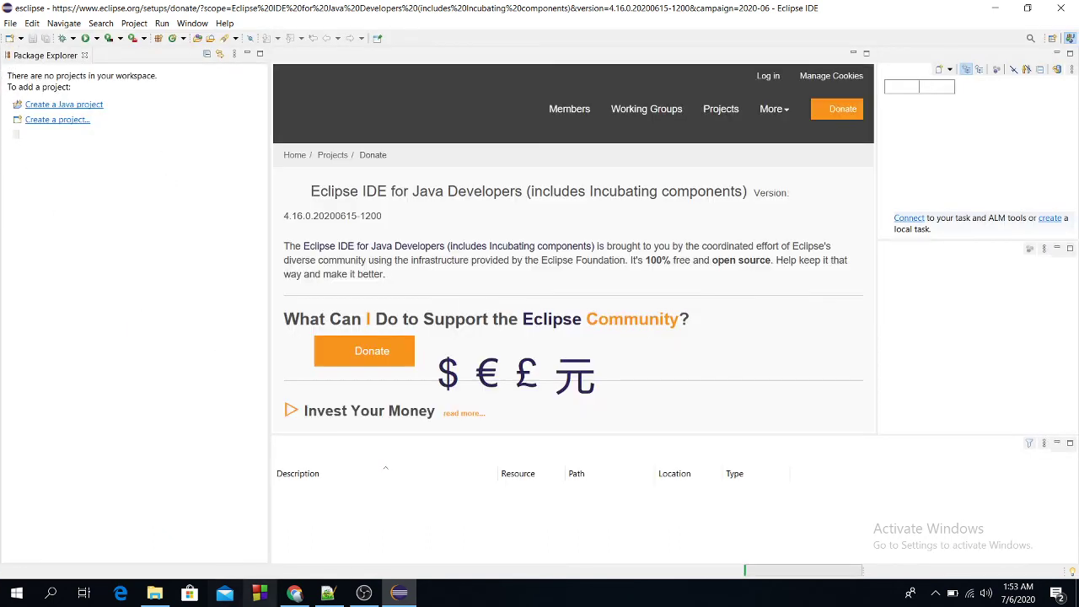
- Add the line "its complete" two lines below "click launch." in the Notepad++ notes
{"action": "left_click", "coordinate": [327, 593]}
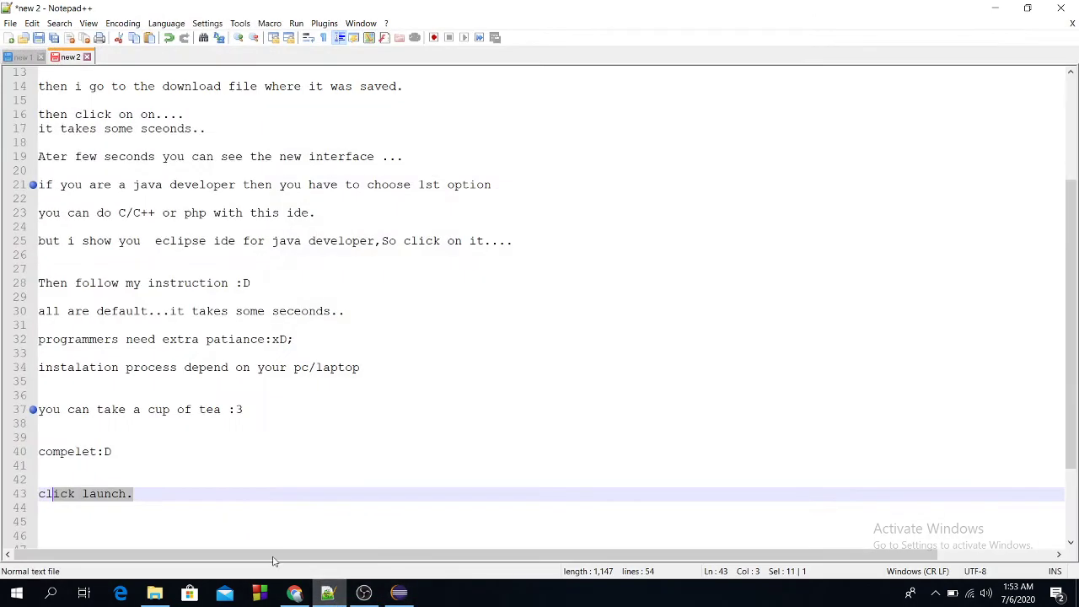
{"action": "left_click", "coordinate": [167, 496]}
{"action": "key", "text": "Return"}
{"action": "key", "text": "Return"}
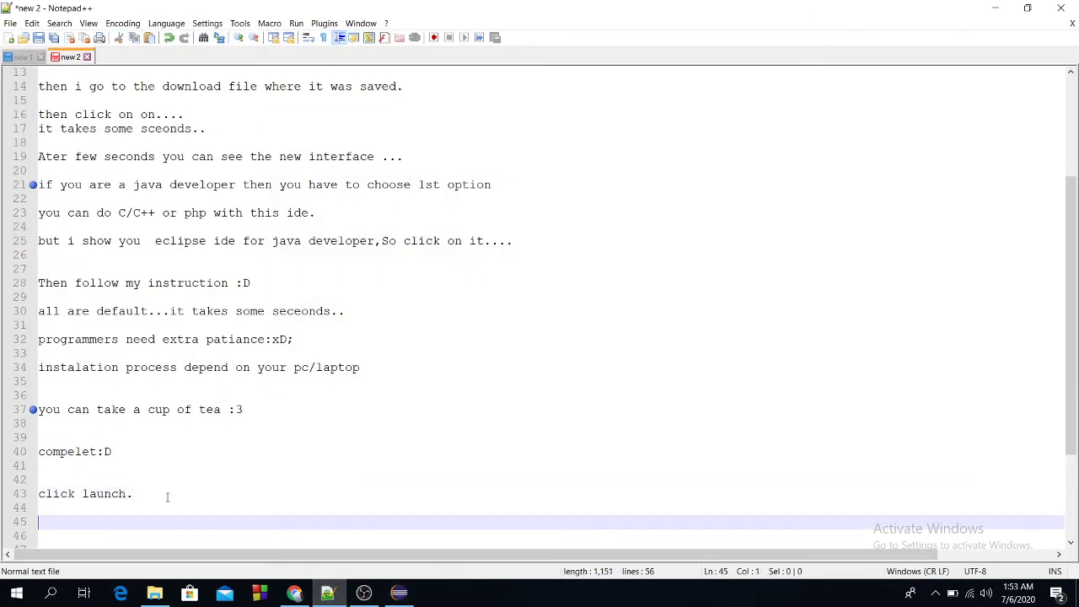
{"action": "type", "text": "its c"}
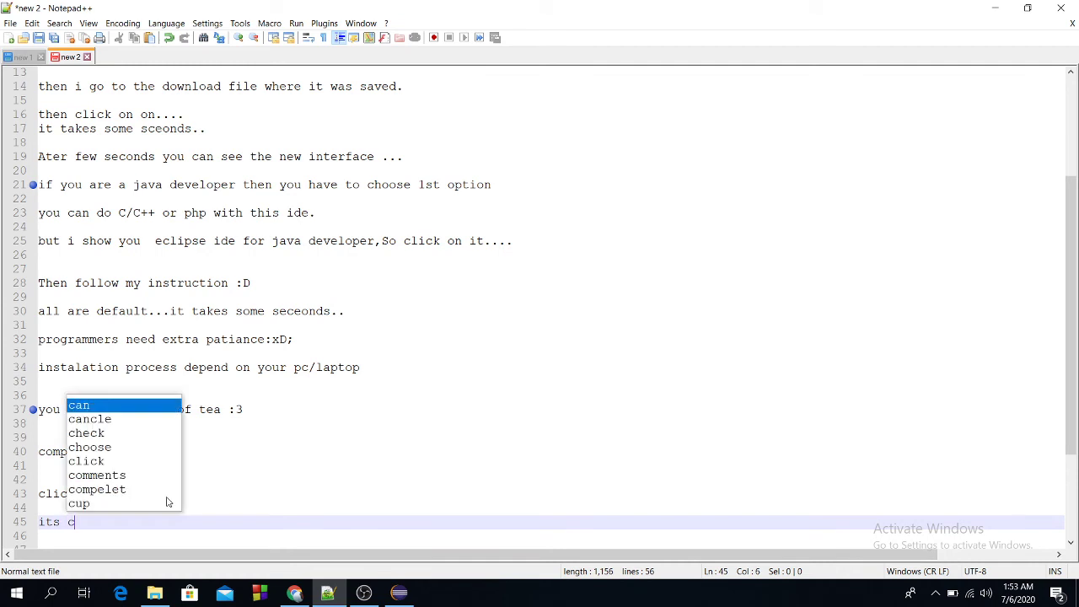
{"action": "type", "text": "omplete"}
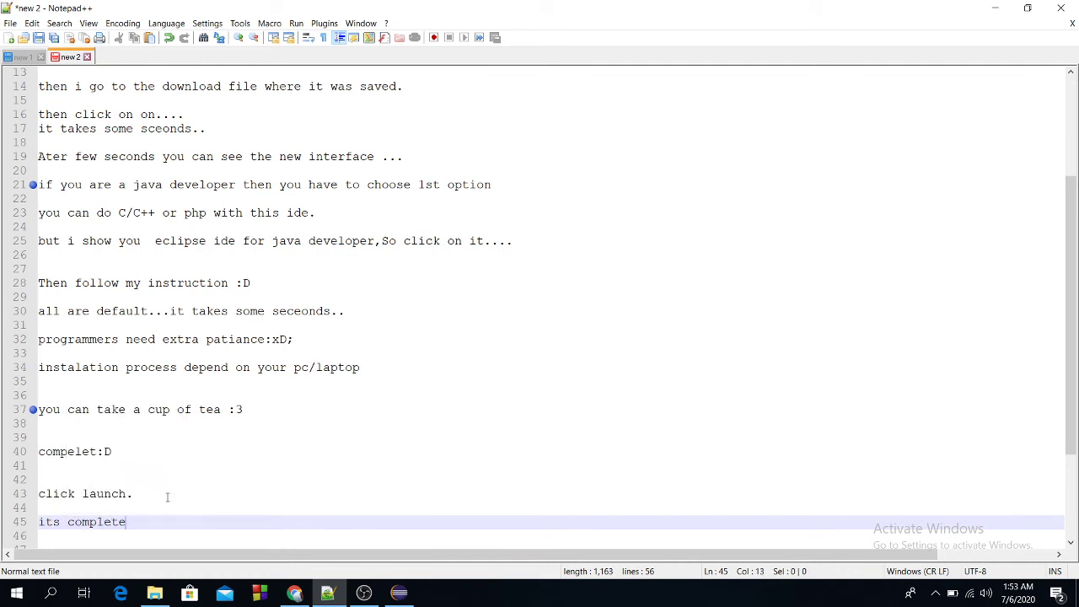
- Add ".." after "its complete" in the notes, then switch to Eclipse IDE and close its Donate page
{"action": "type", "text": ".."}
{"action": "left_click", "coordinate": [399, 593]}
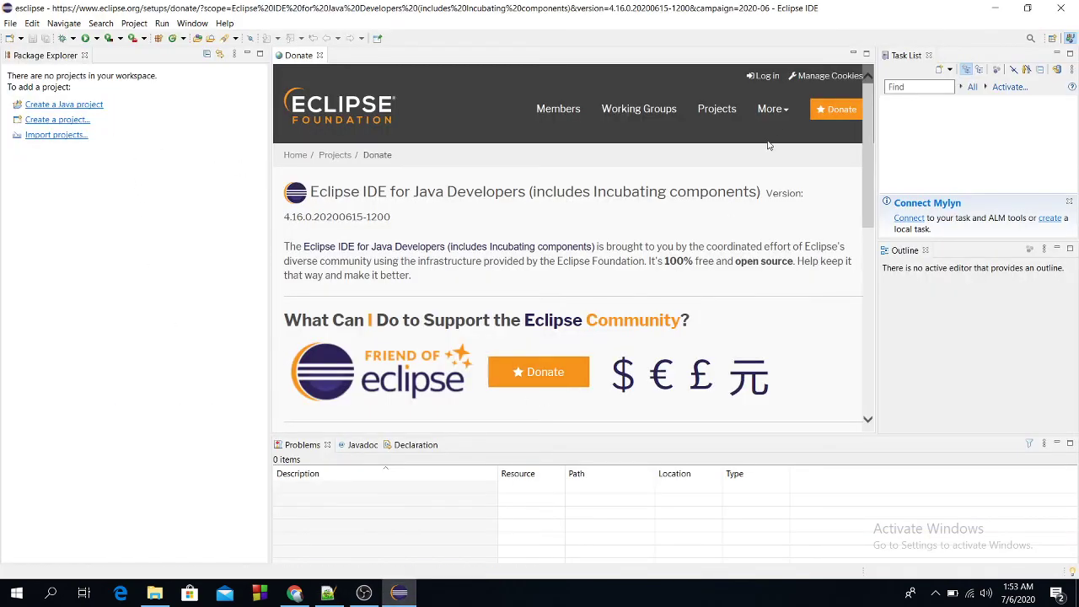
{"action": "left_click", "coordinate": [7, 283]}
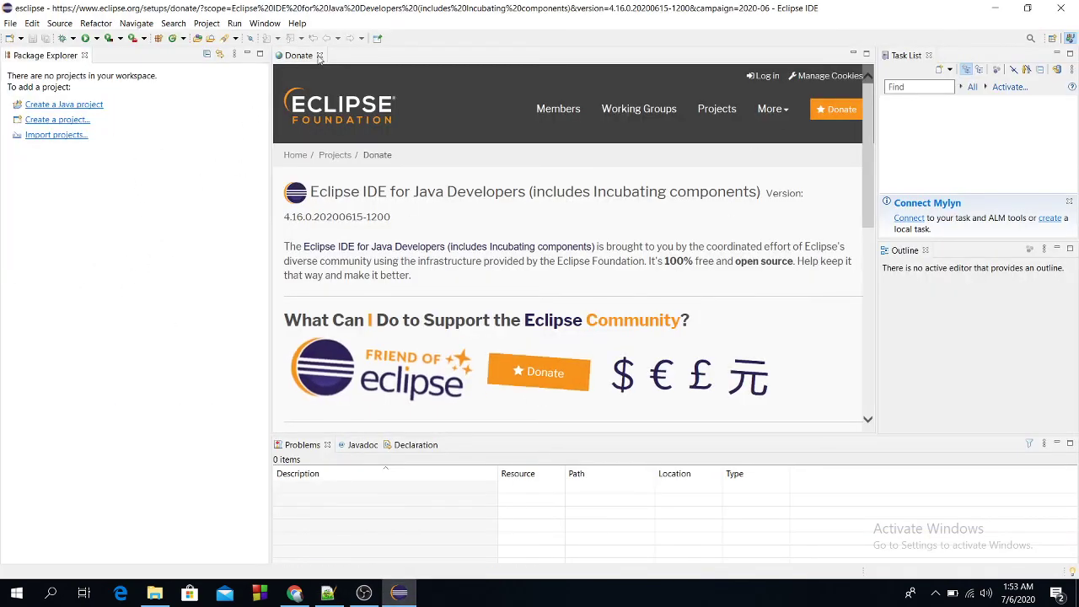
{"action": "key", "text": "ctrl+w"}
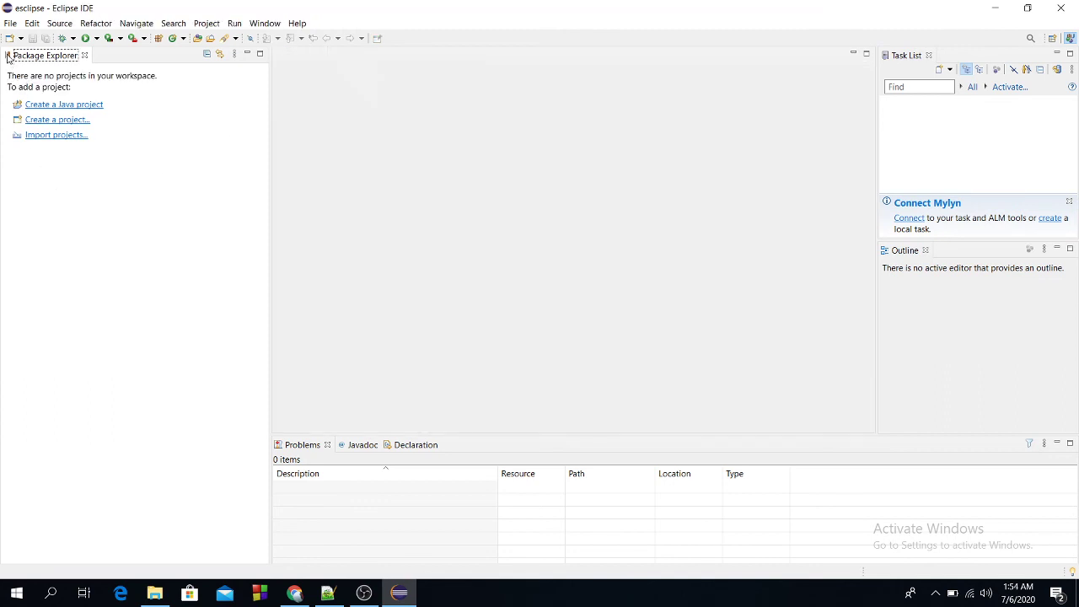
- Start a new Java project named Helloworld in the default location with the JavaSE-14 environment and proceed to its Java build settings
{"action": "left_click", "coordinate": [61, 104]}
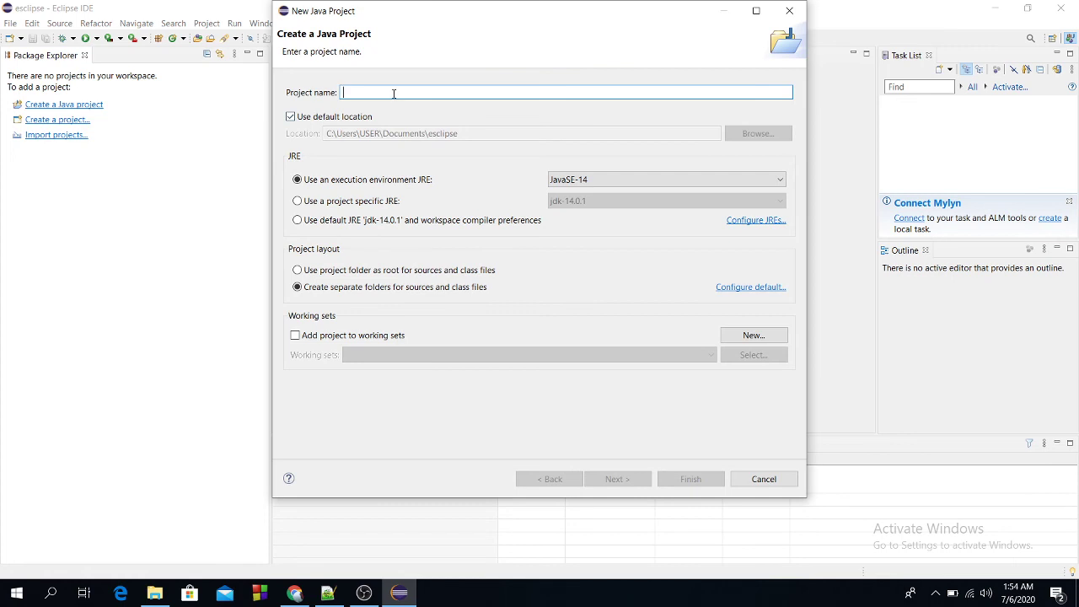
{"action": "type", "text": "Hello"}
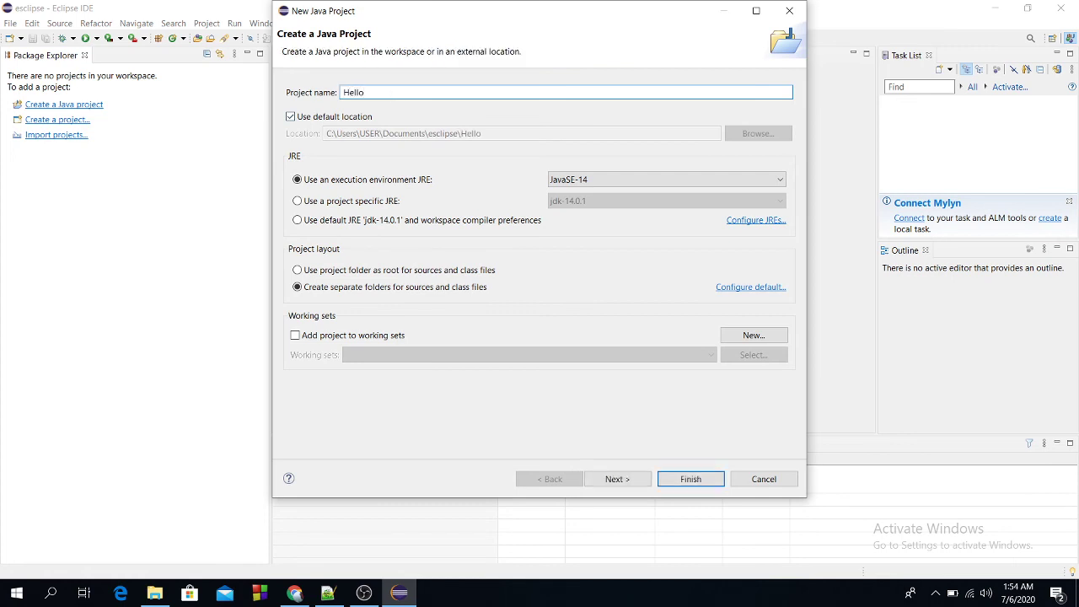
{"action": "type", "text": "world"}
{"action": "left_click", "coordinate": [635, 479]}
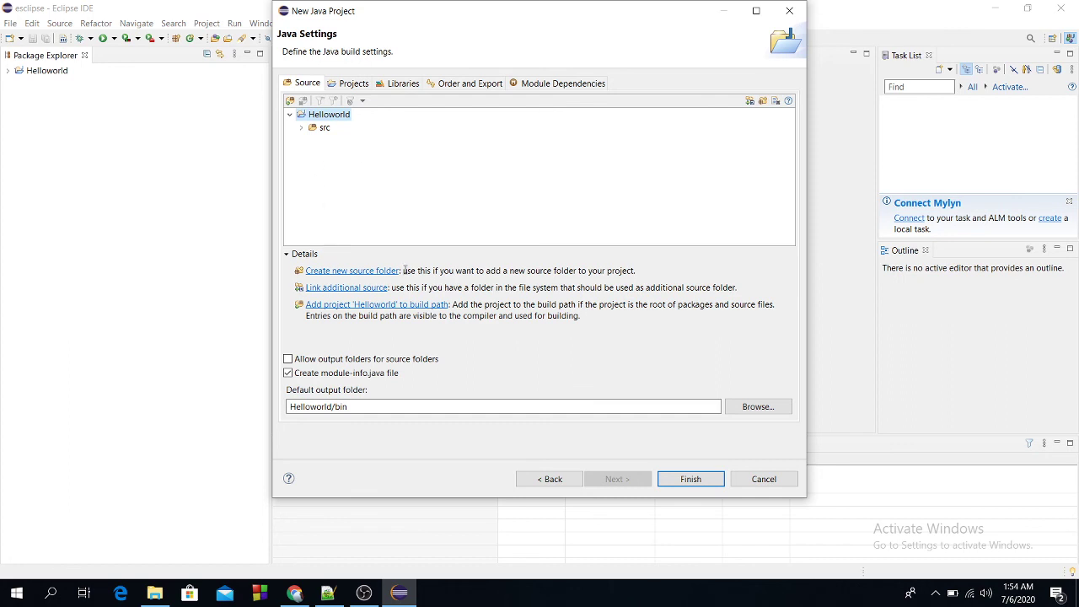
- Finish the project with the default build settings and create its module-info.java for module Helloworld with generated comments
{"action": "left_click", "coordinate": [691, 481]}
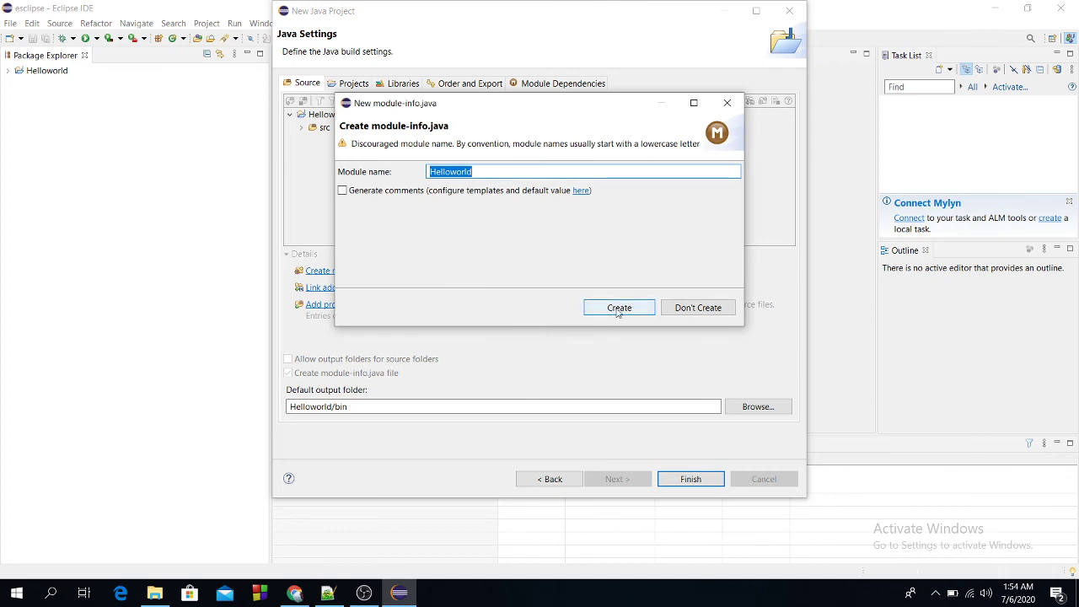
{"action": "left_click", "coordinate": [343, 191]}
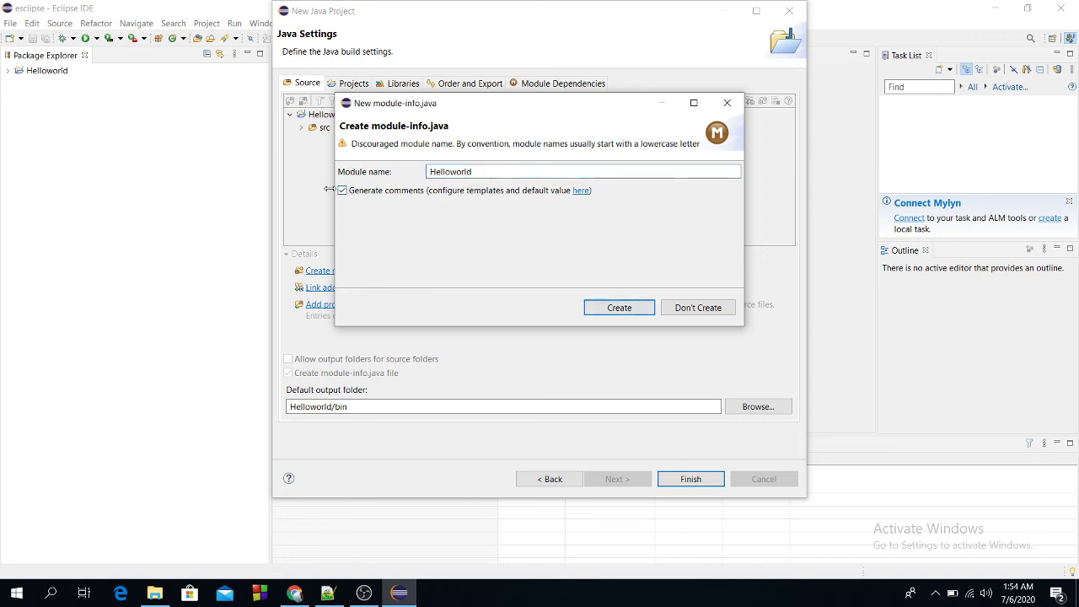
{"action": "left_click", "coordinate": [618, 309]}
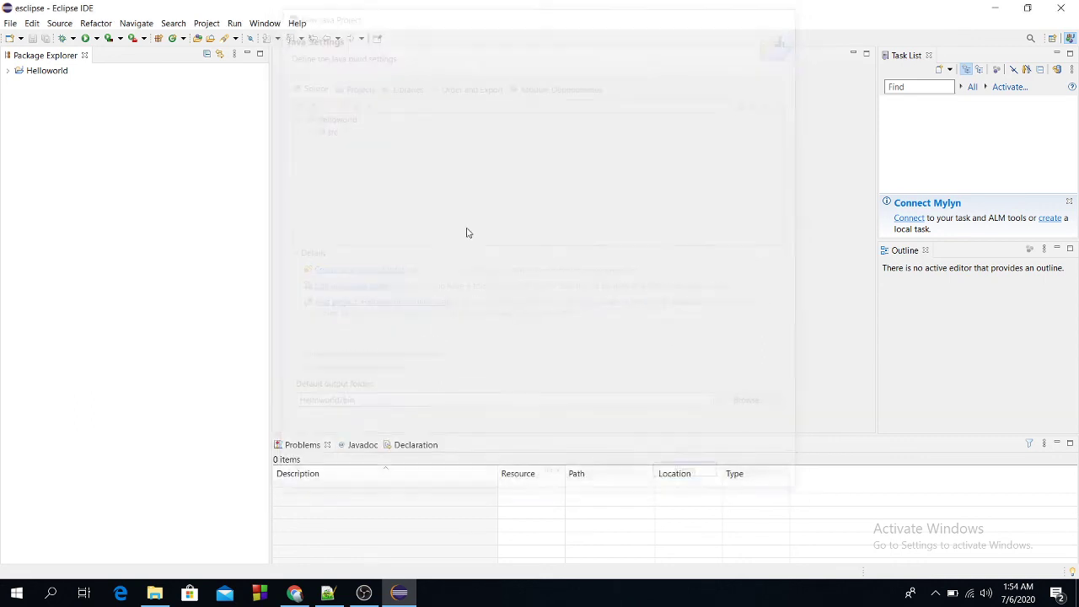